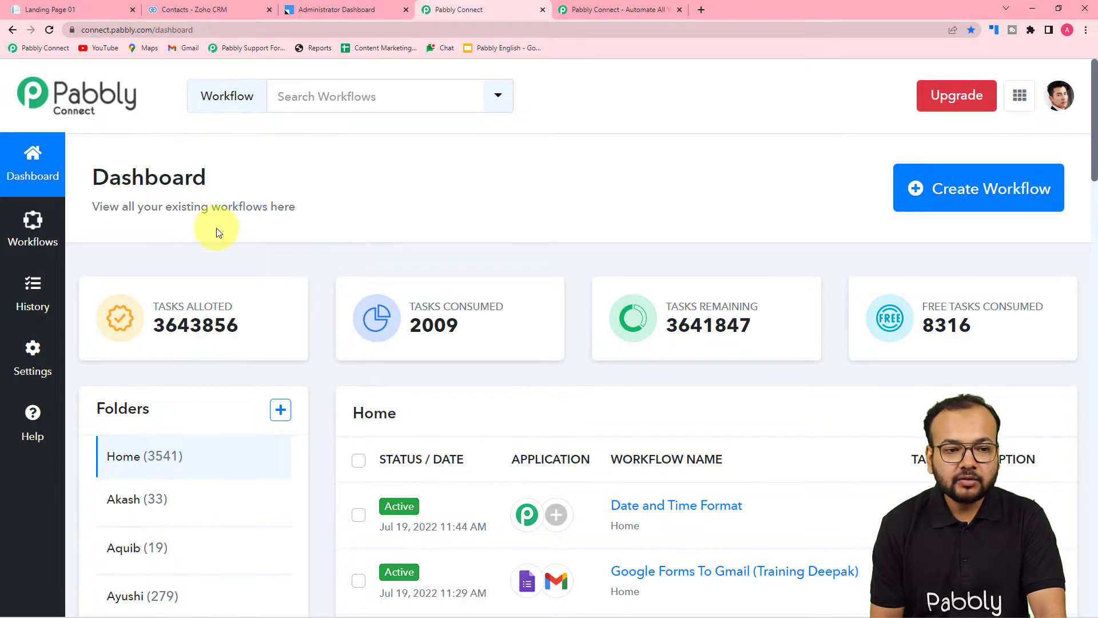
click(599, 15)
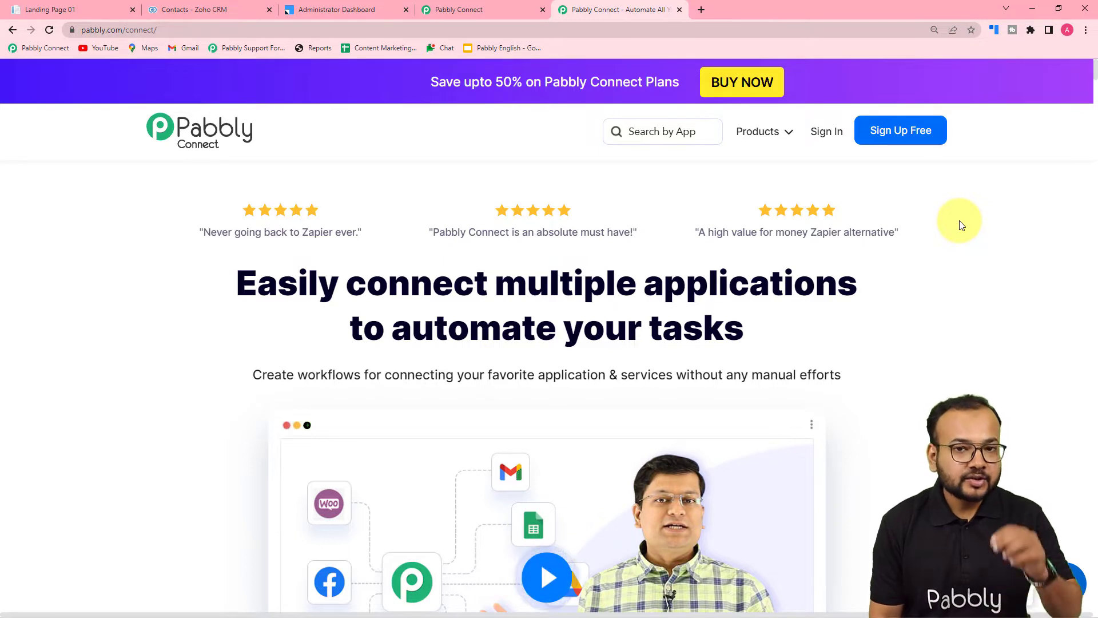
click(506, 9)
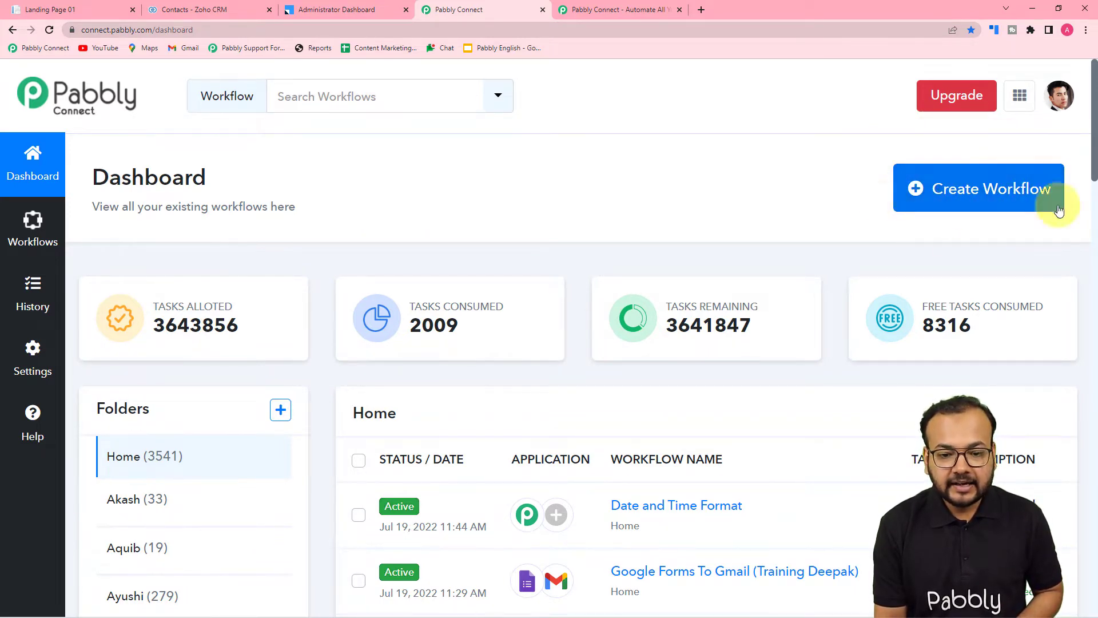
Create a new workflow named "LeadSquared to Zoho CRM integration".
click(970, 200)
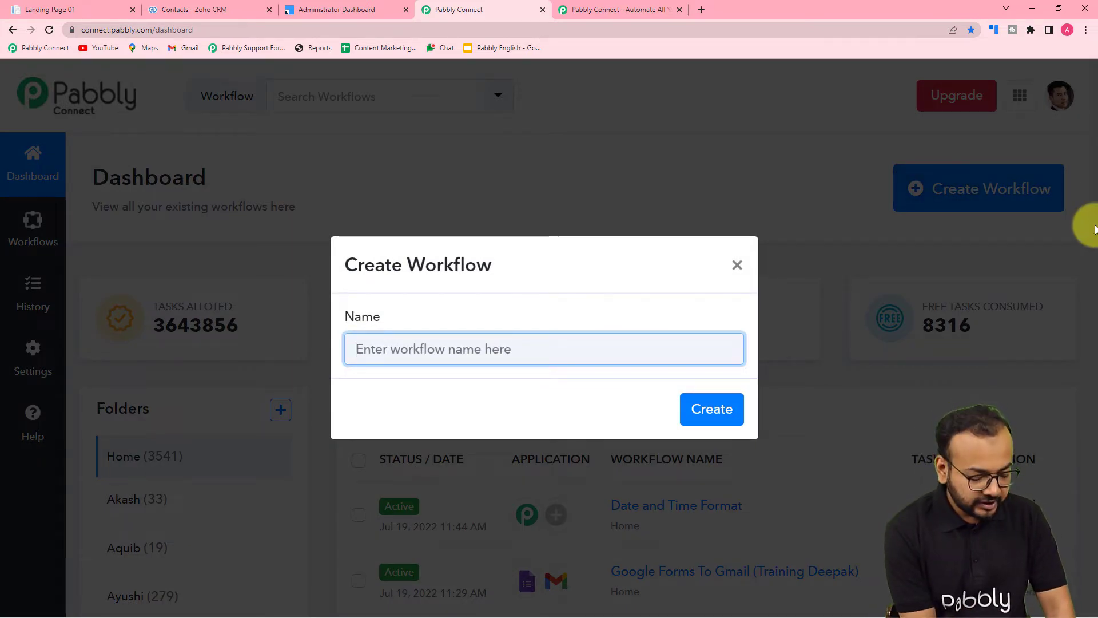
text(Lead)
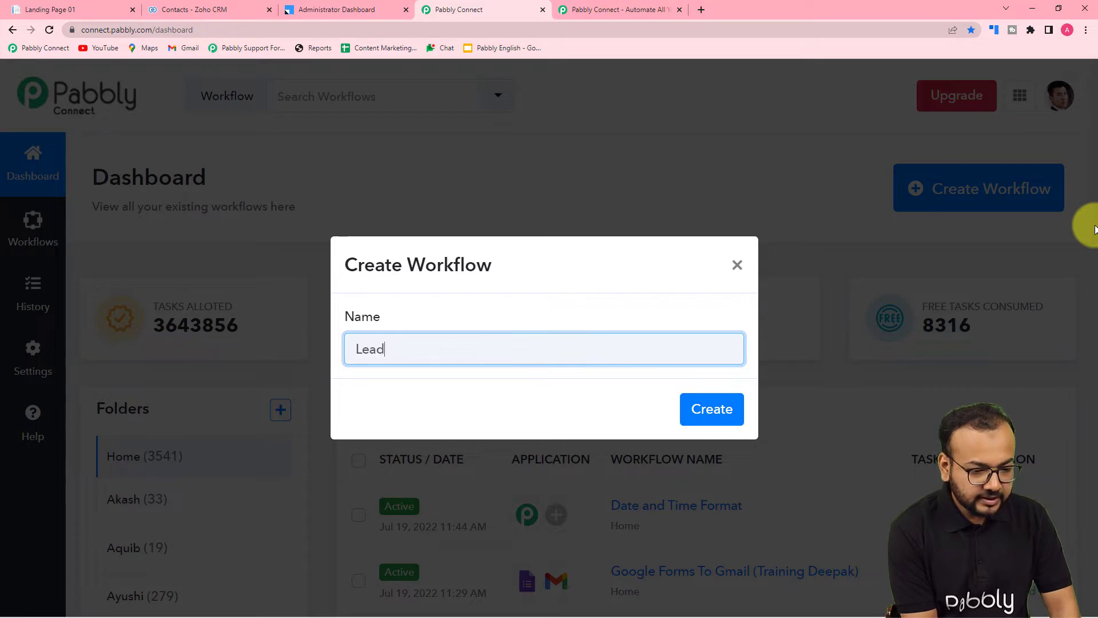
text(Sq)
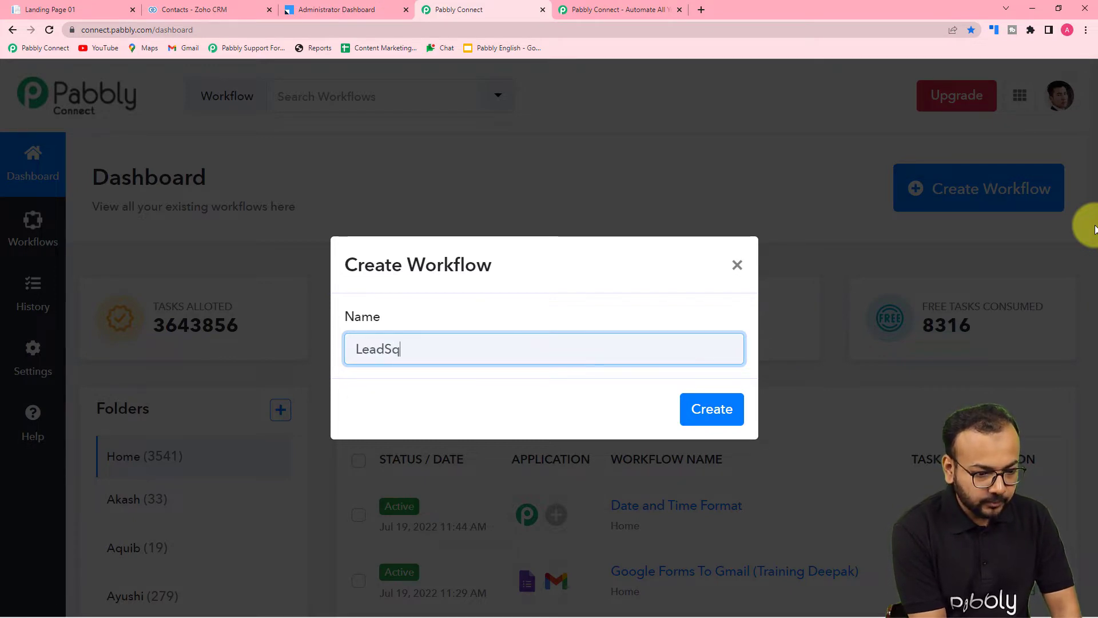
text(uared )
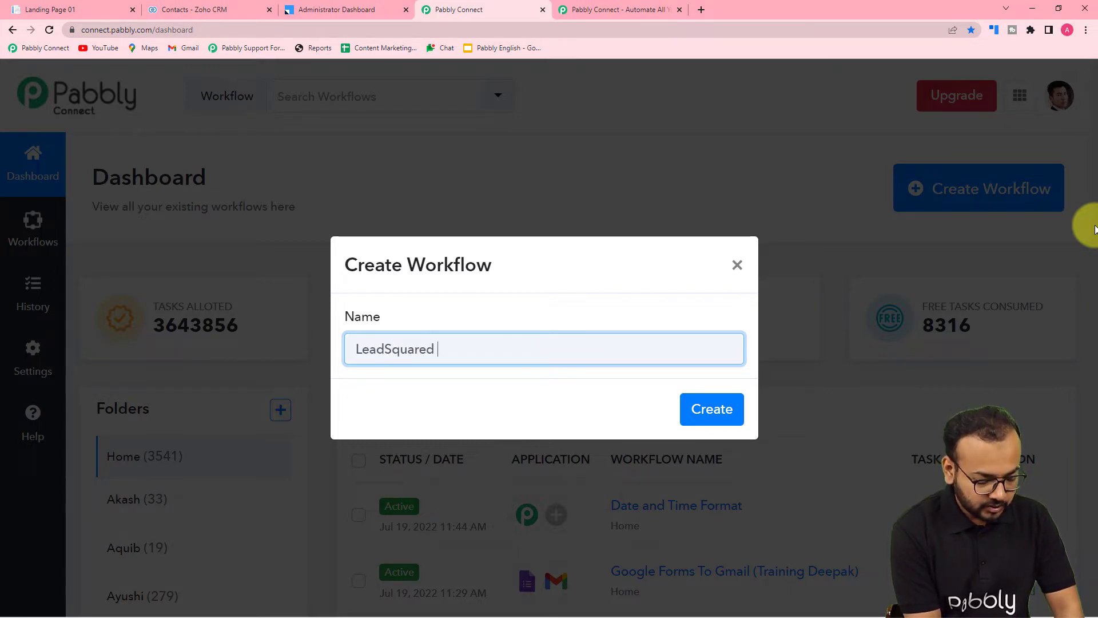
text(to Z)
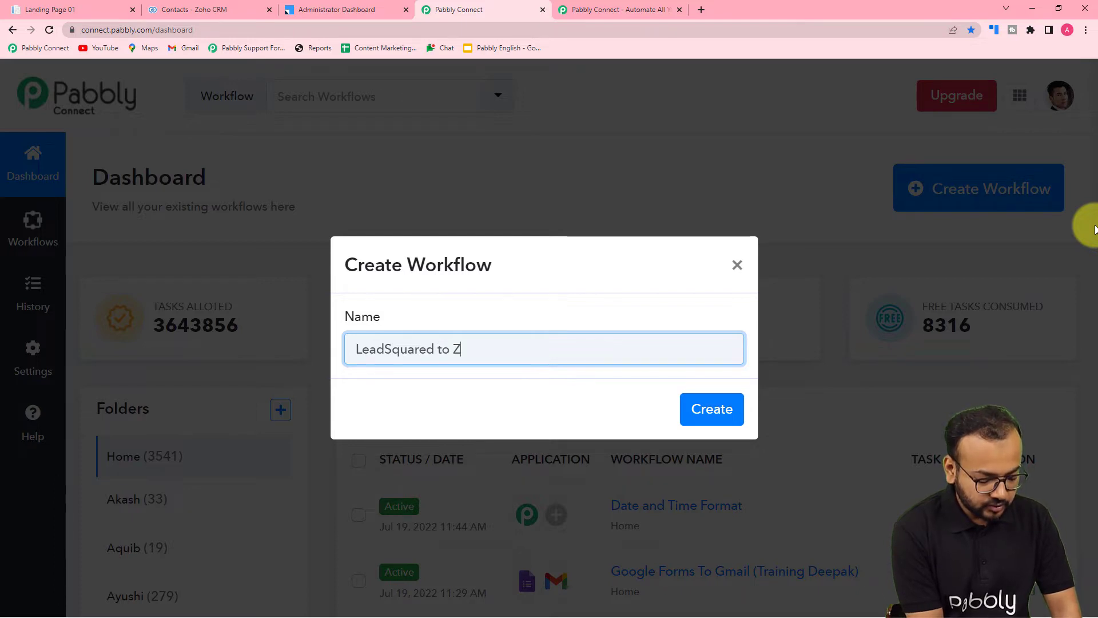
text(oho CR)
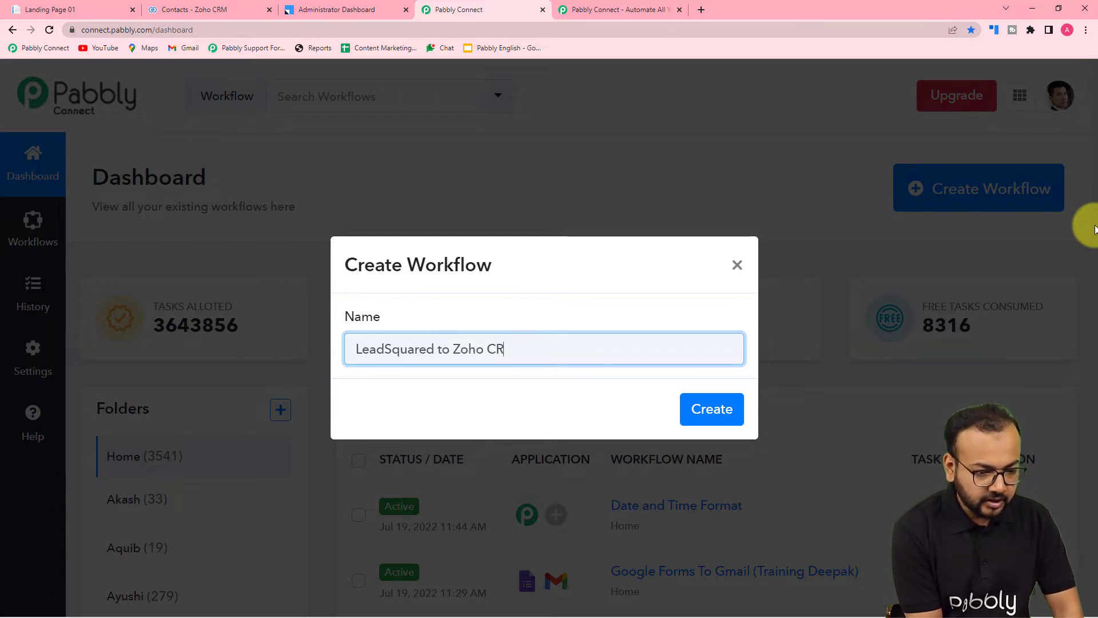
text(mm )
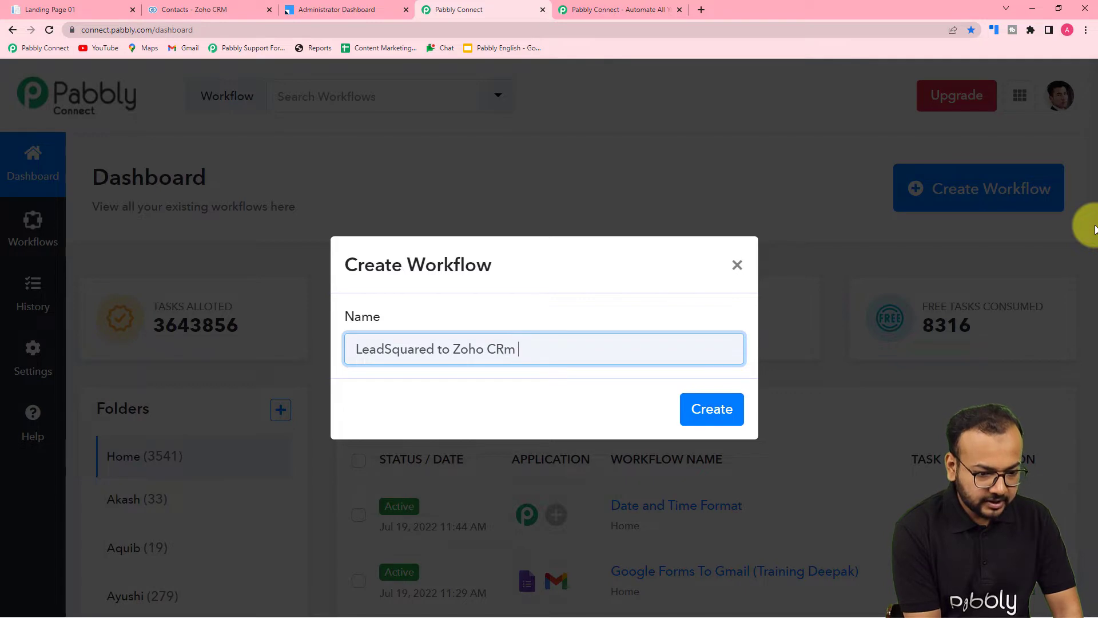
text(M)
key(BackSpace)
key(BackSpace)
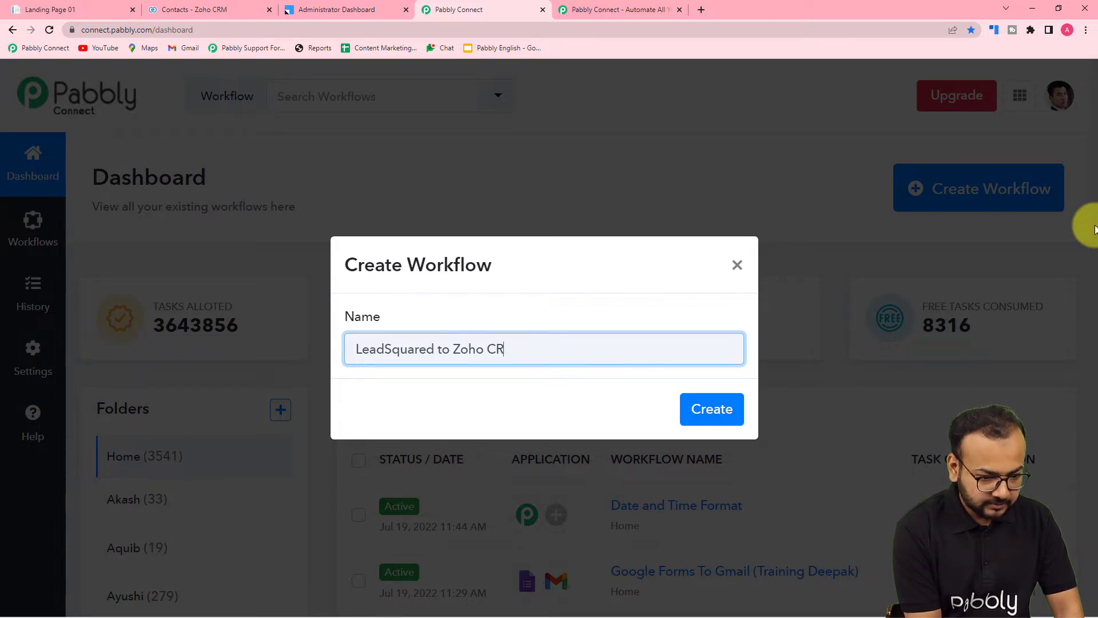
text(M int)
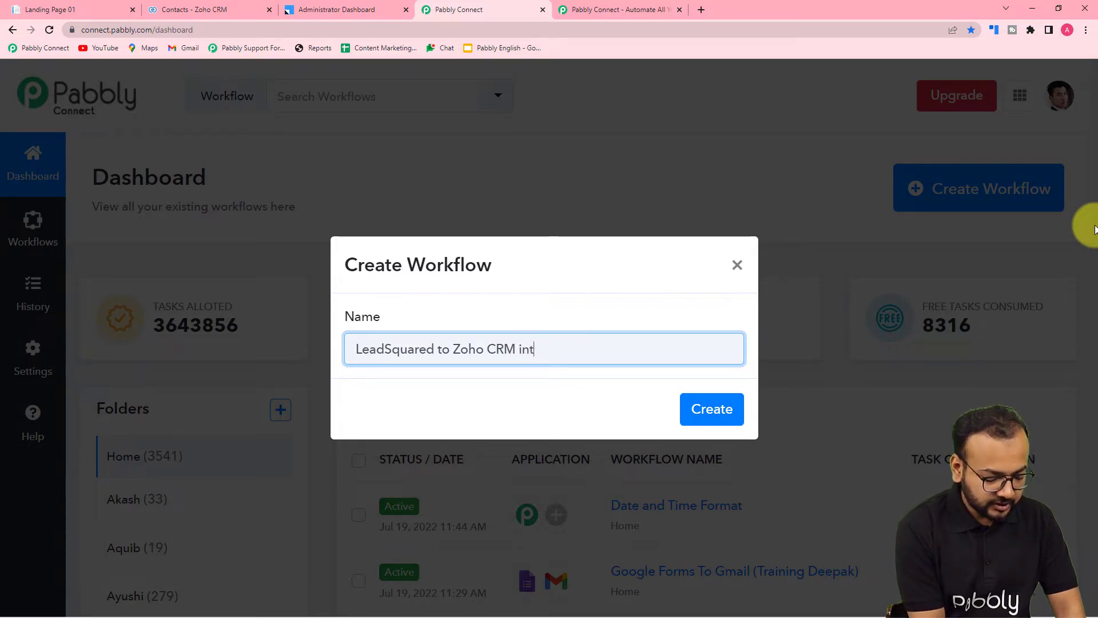
text(egration)
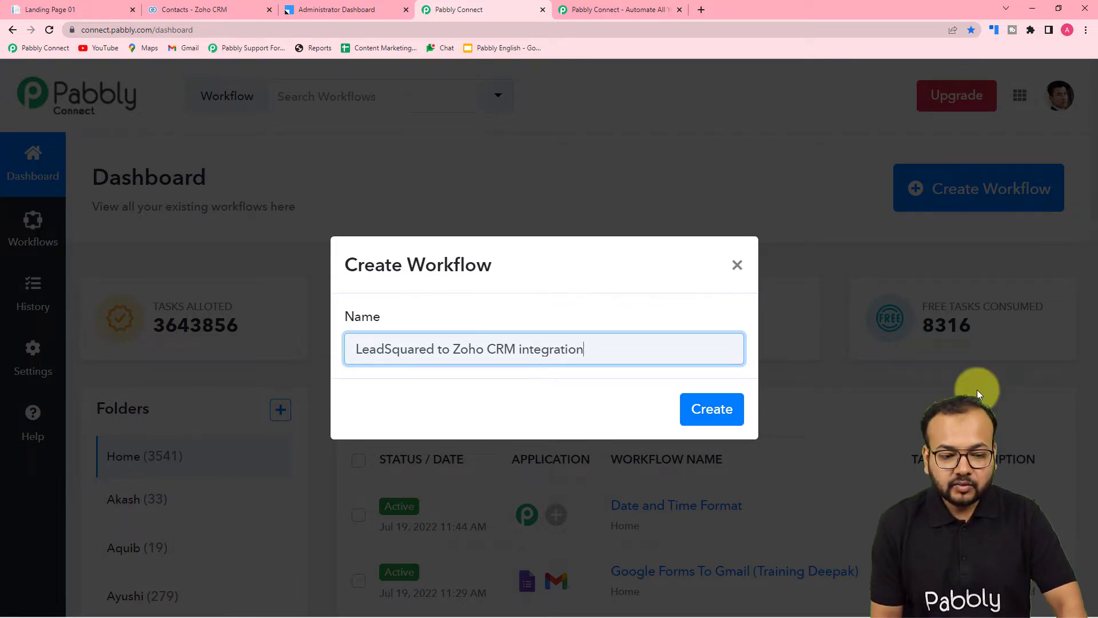
click(720, 418)
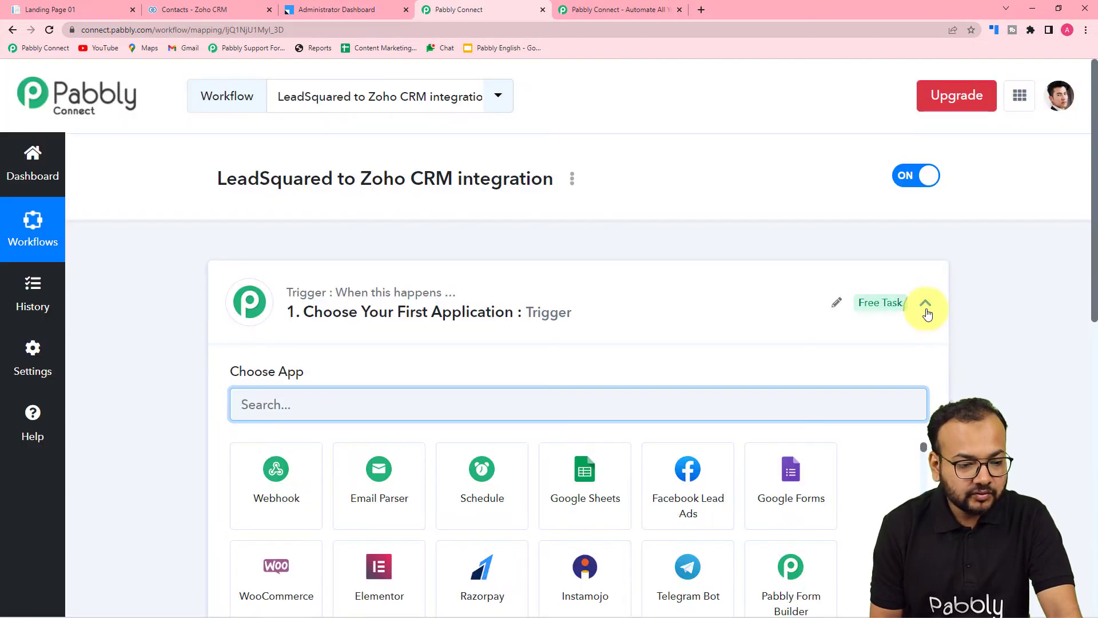
Set the workflow's trigger application to Leadsquared and its trigger event to New Lead.
click(926, 303)
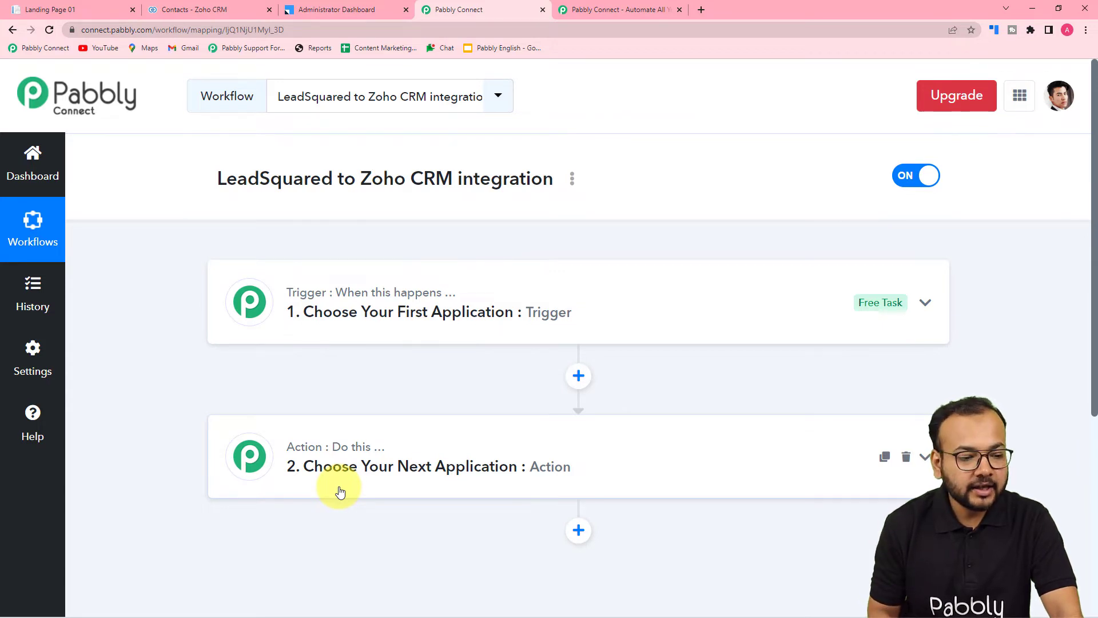
click(314, 311)
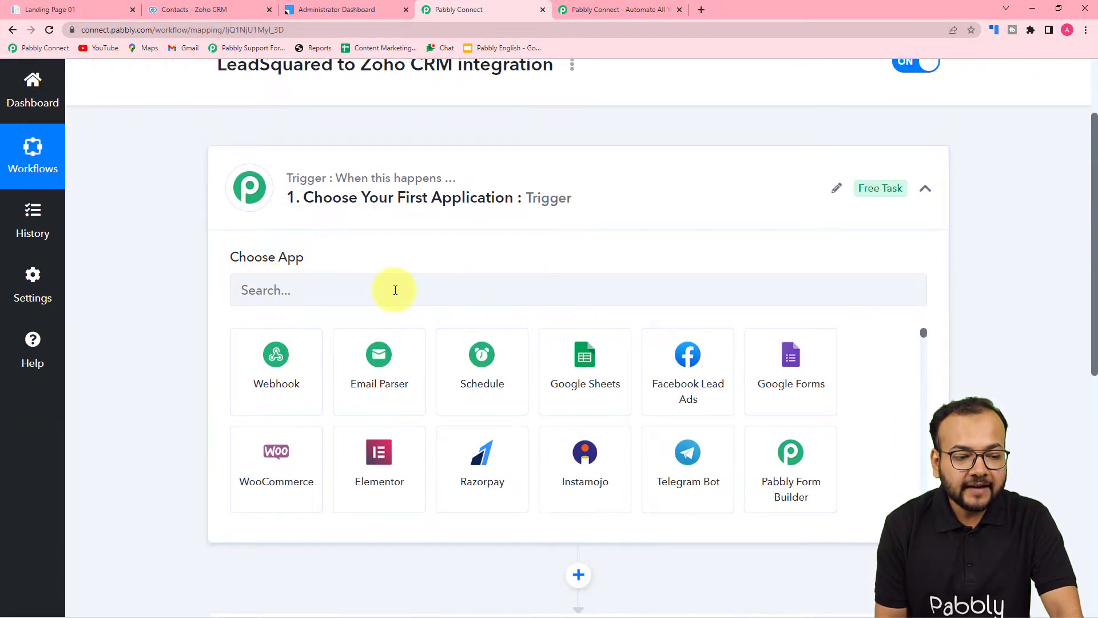
click(431, 299)
text(lead)
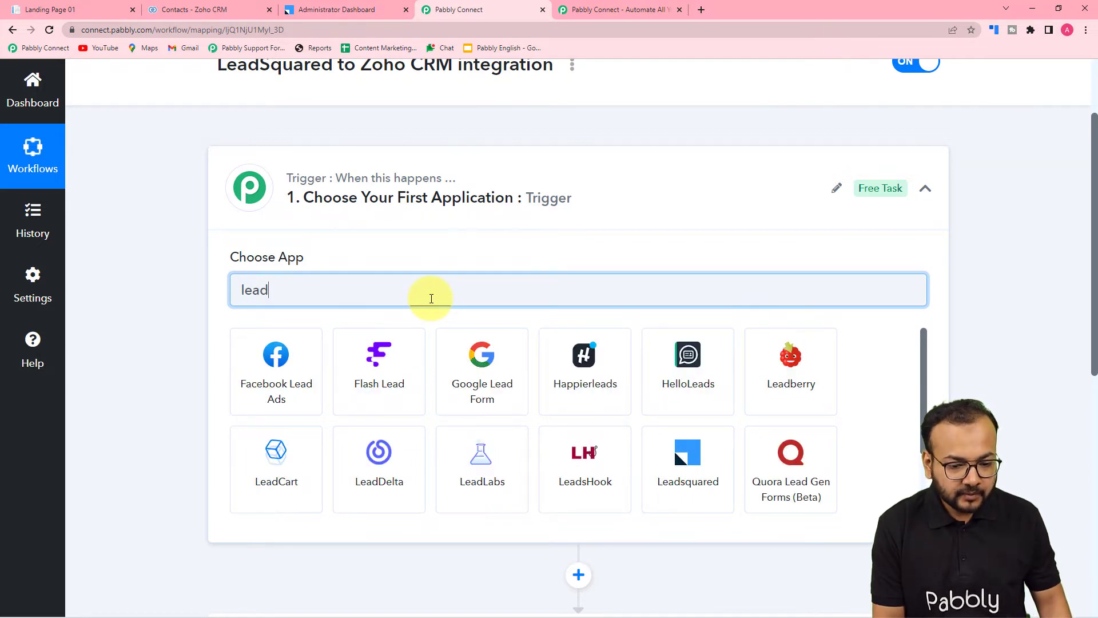
click(687, 475)
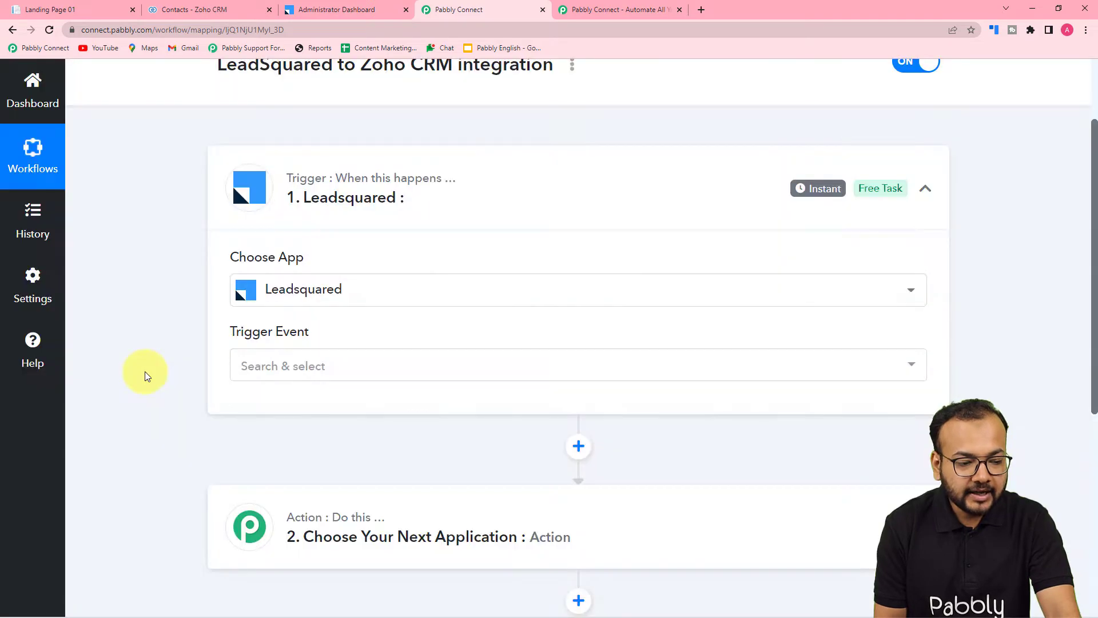
scroll(145, 372, down, 3)
click(335, 196)
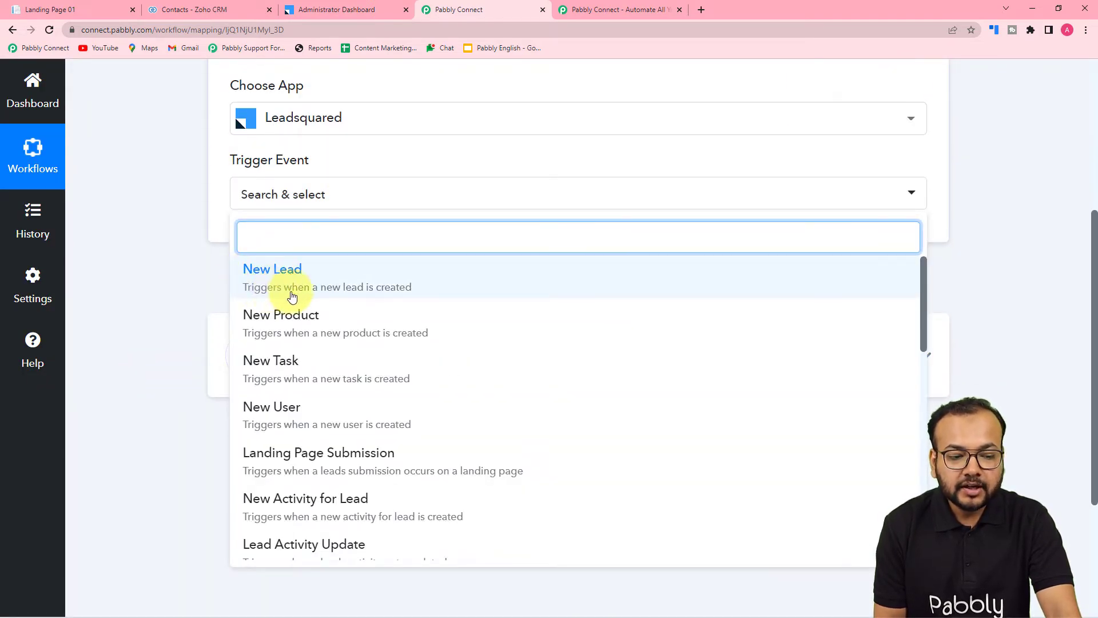
click(382, 297)
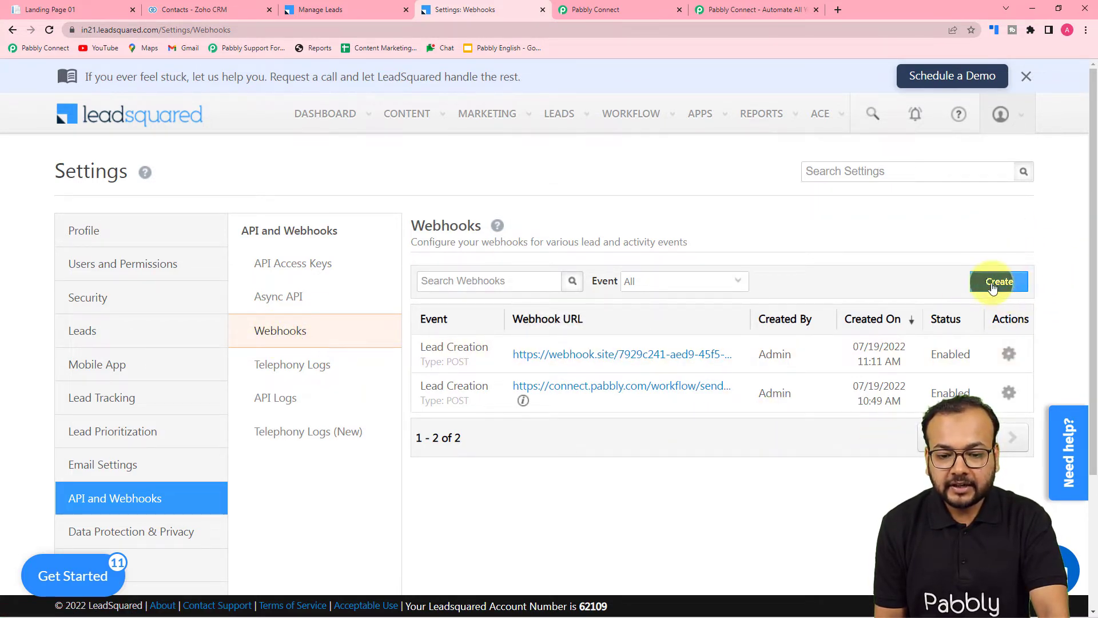
In LeadSquared's webhook settings, start a new webhook and set its event to Lead Creation.
click(994, 283)
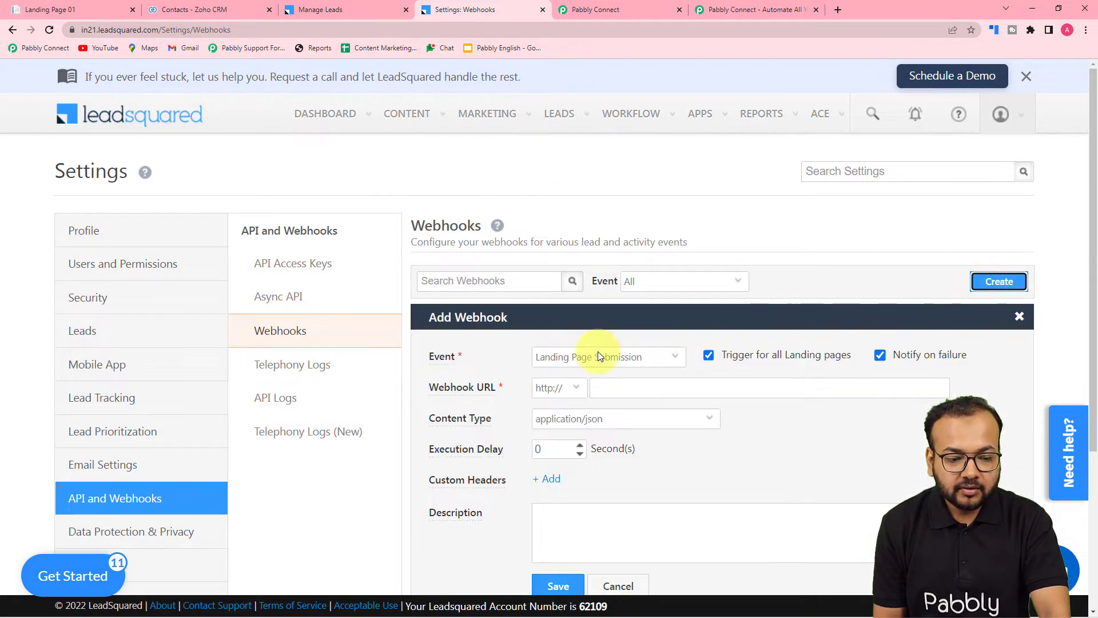
scroll(588, 358, down, 1)
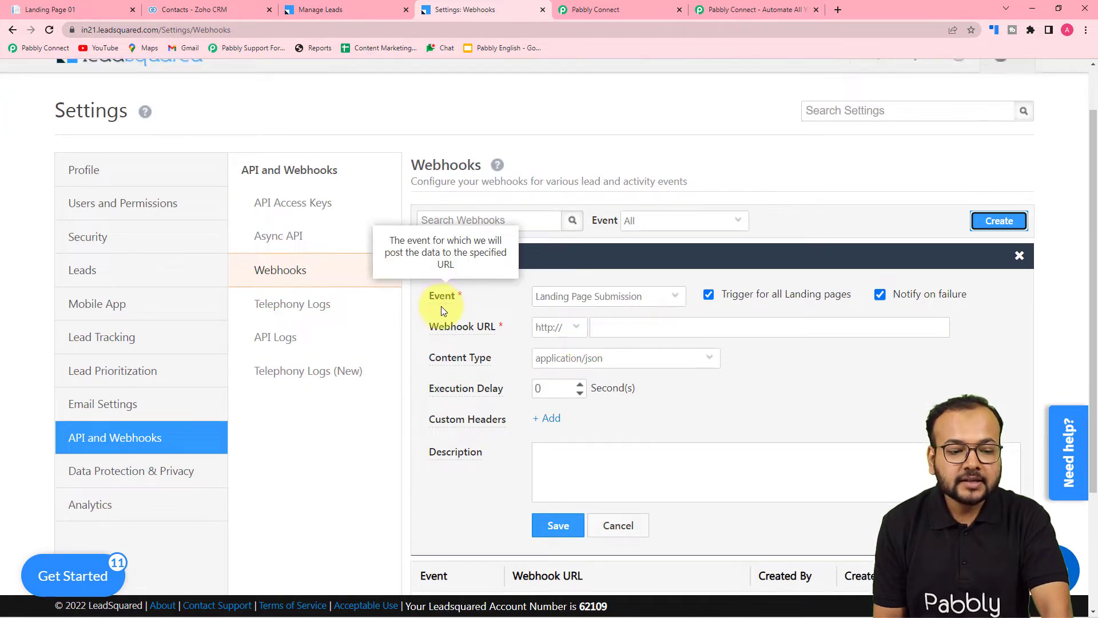
scroll(441, 306, down, 1)
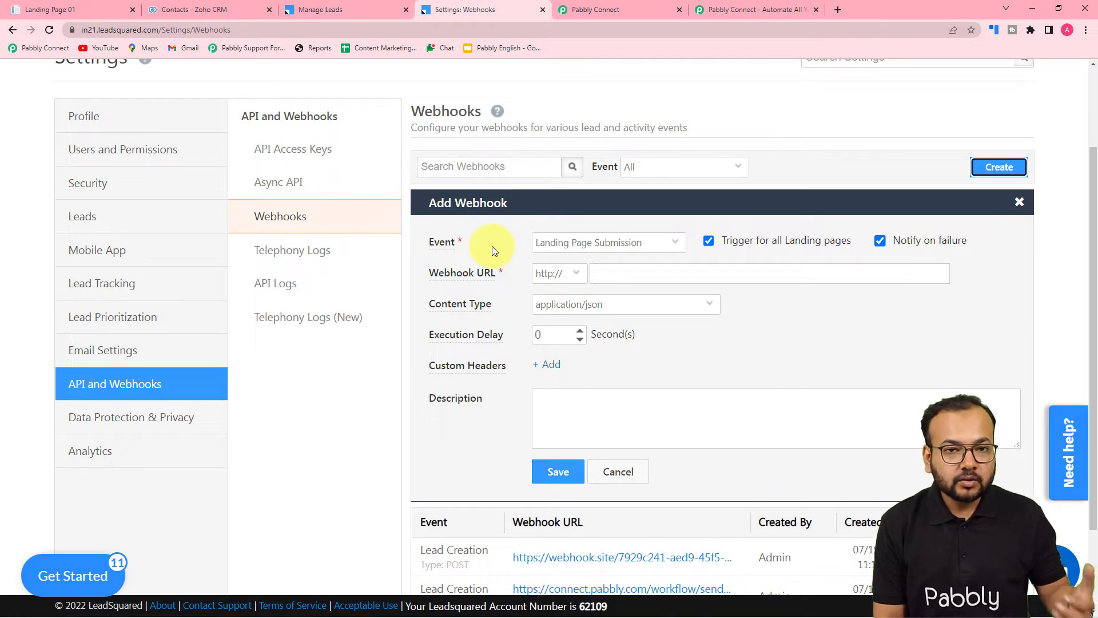
click(588, 243)
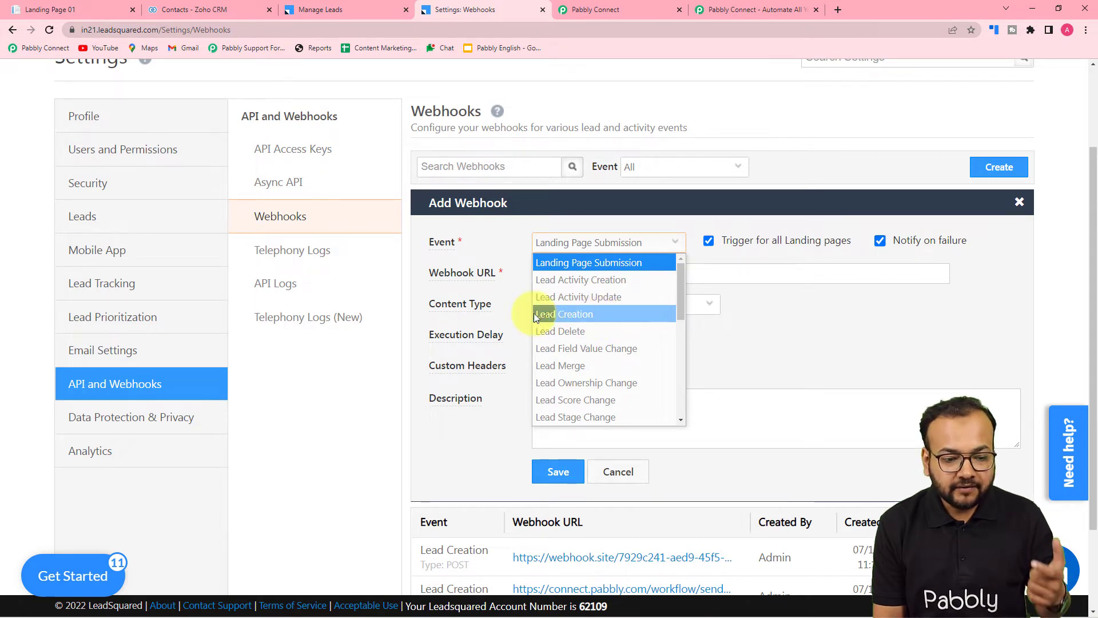
click(571, 314)
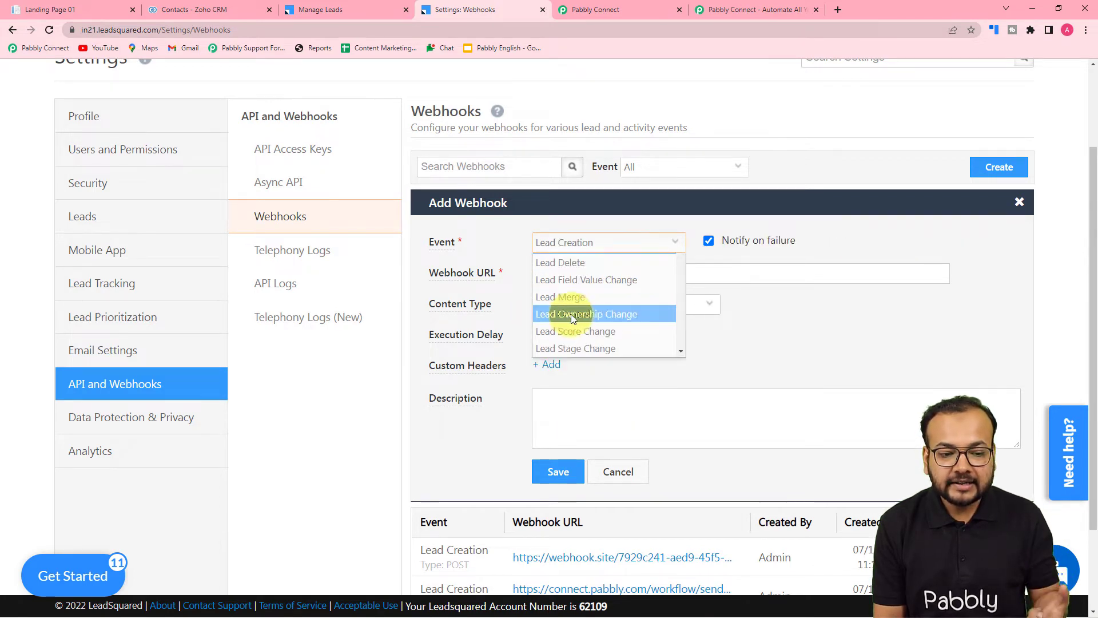
click(493, 273)
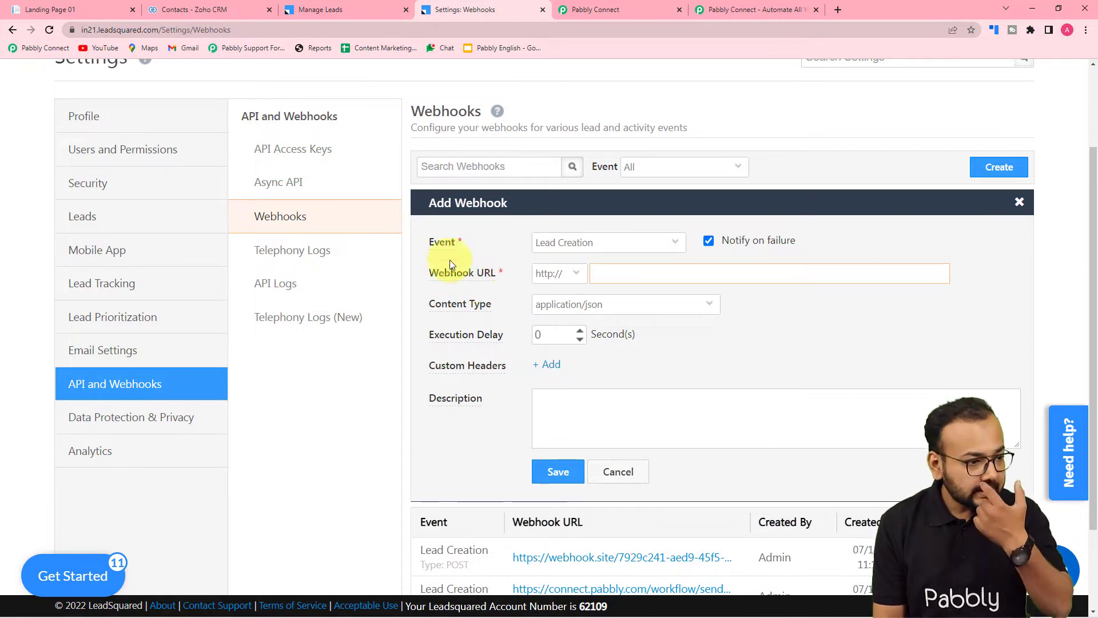
click(624, 9)
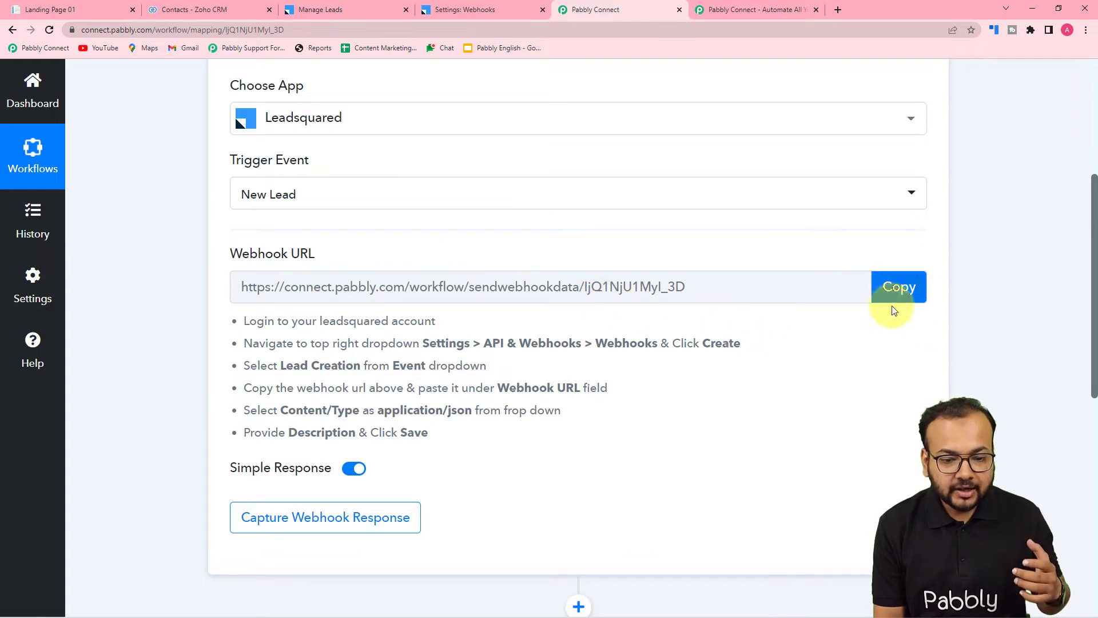
click(897, 288)
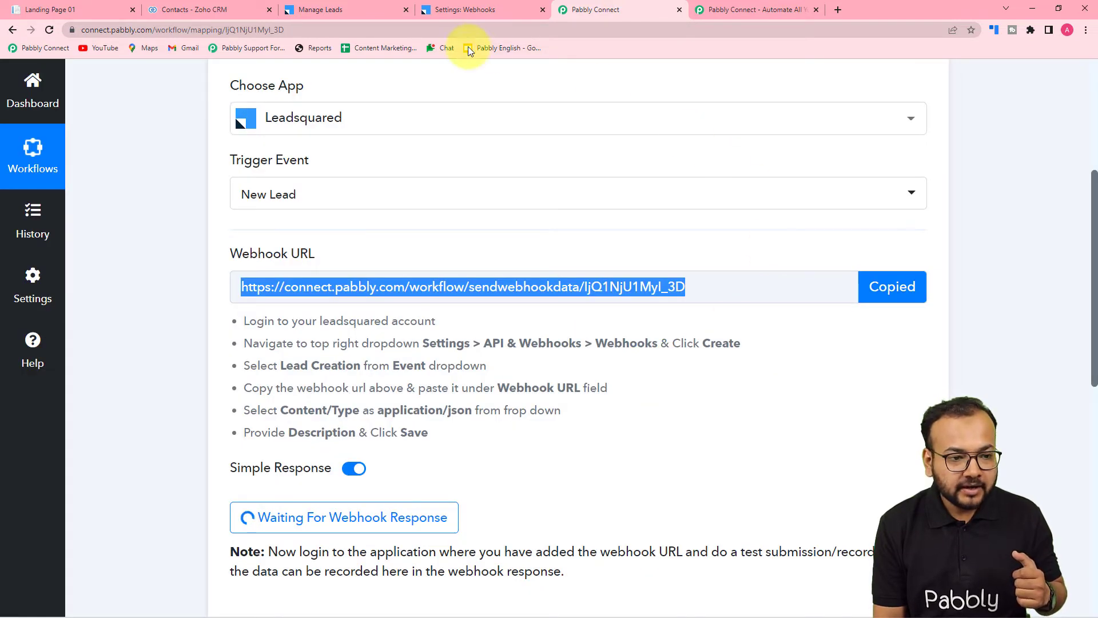
click(449, 9)
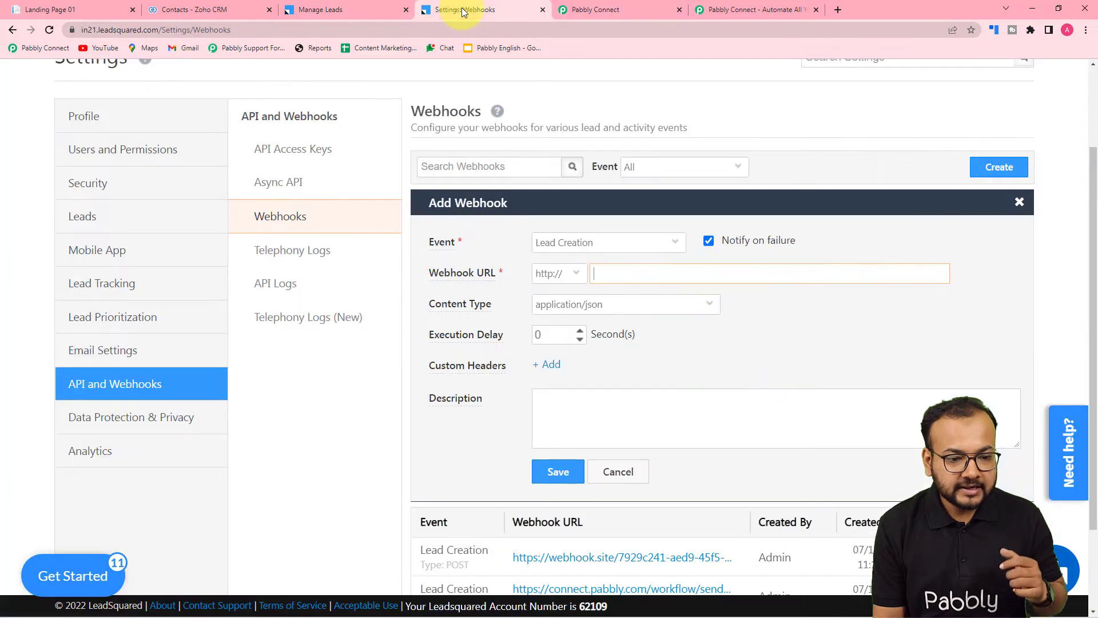
right_click(615, 273)
click(654, 378)
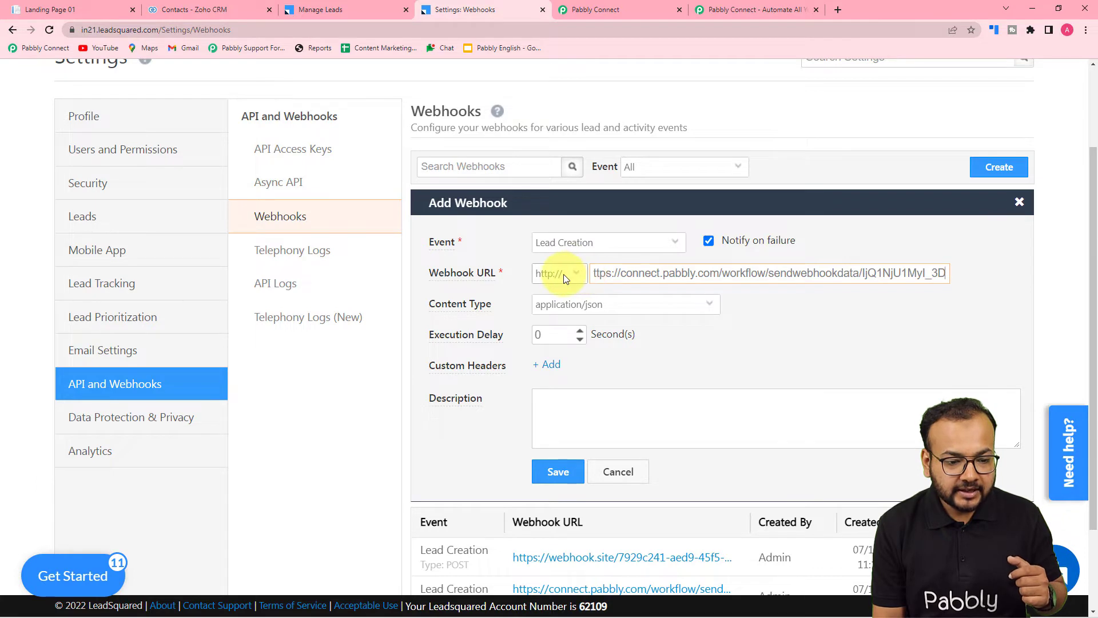
click(581, 273)
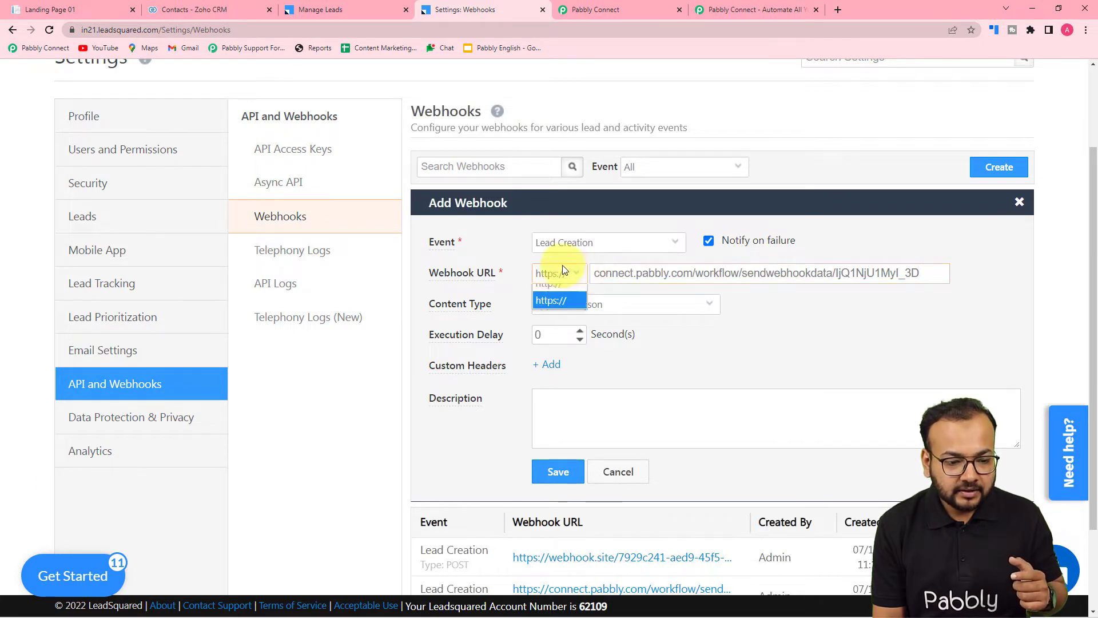
click(554, 311)
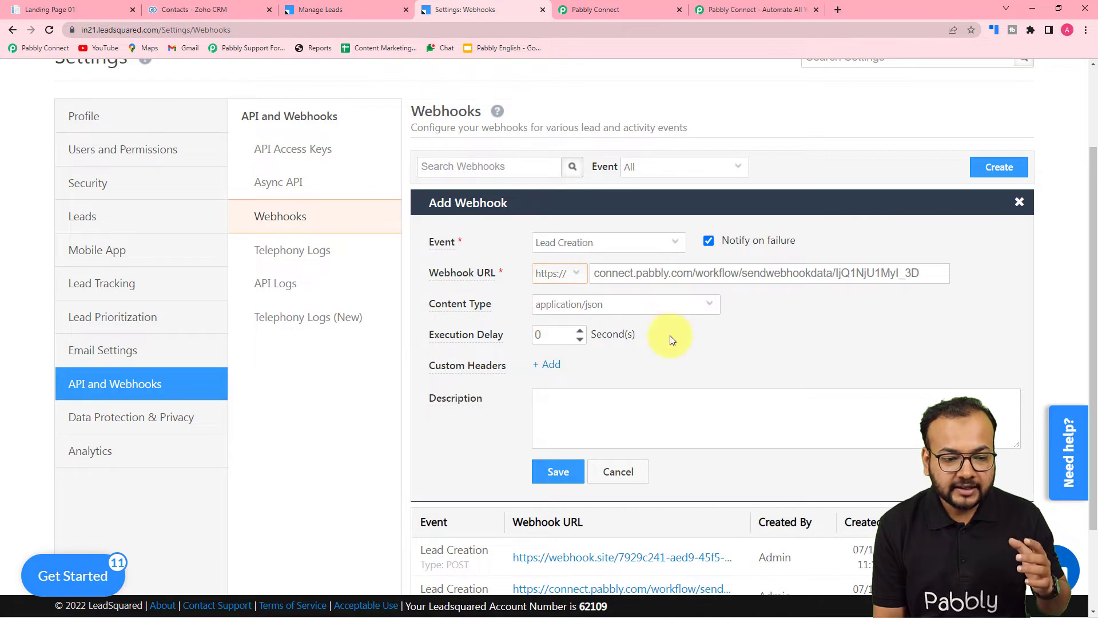
Enter "Send Leads to ZoHo CRM" as the new LeadSquared webhook's description and save the webhook.
scroll(671, 335, down, 2)
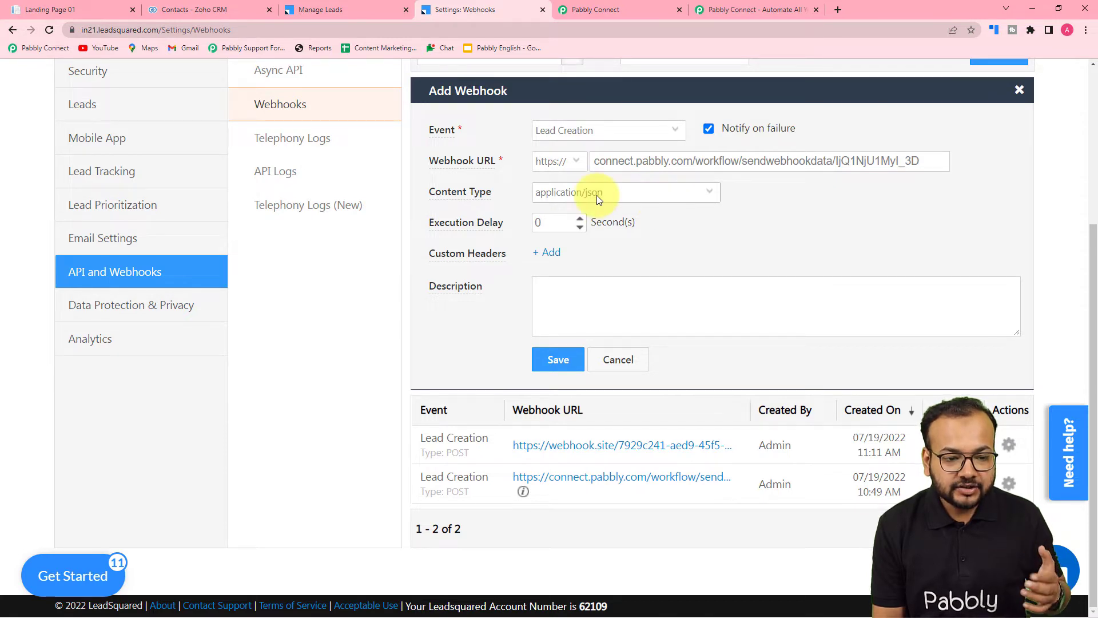
click(608, 299)
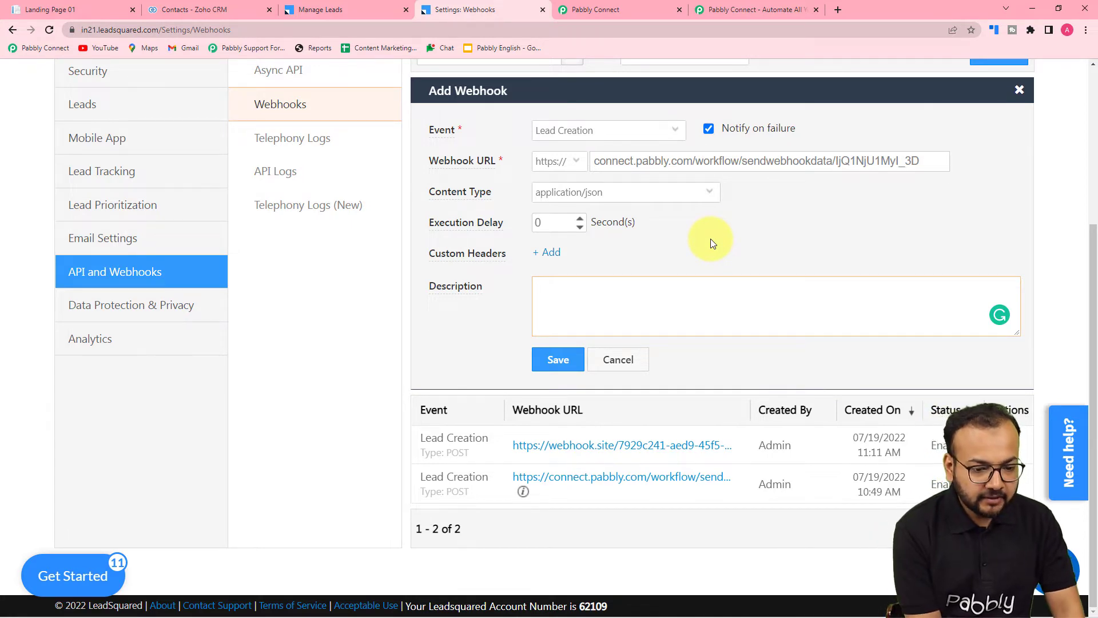
text(Se)
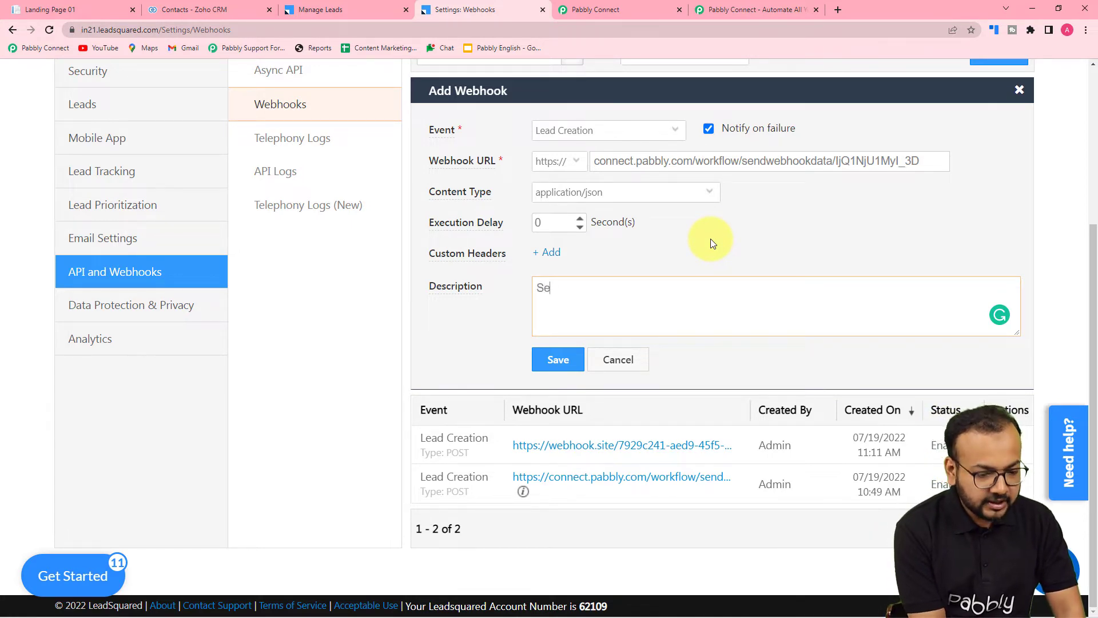
text(nd Leads to )
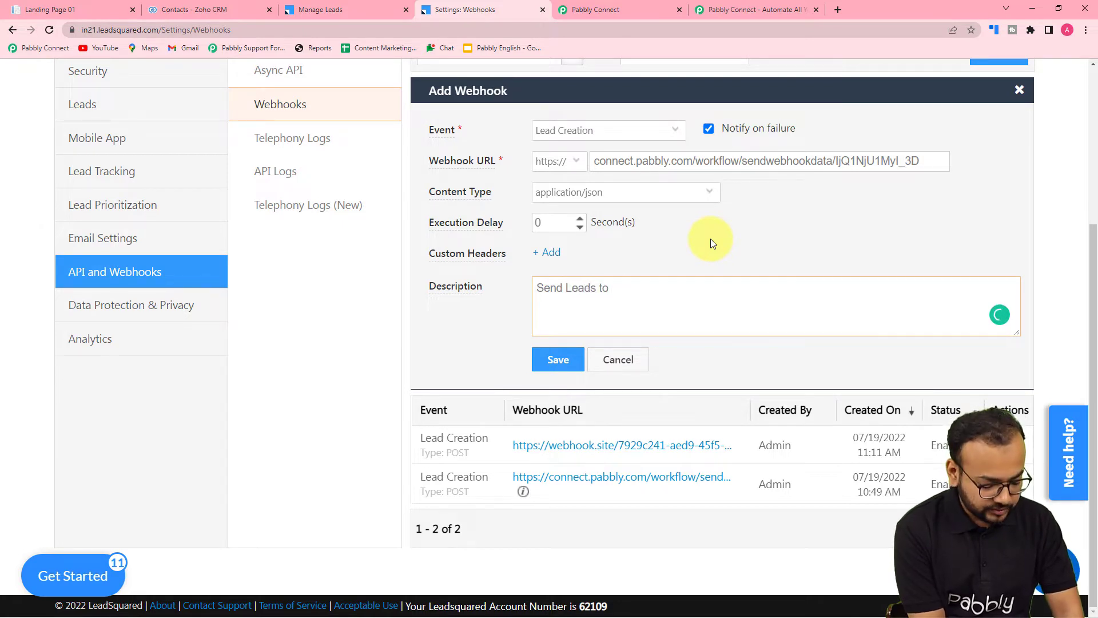
text(ZoHo )
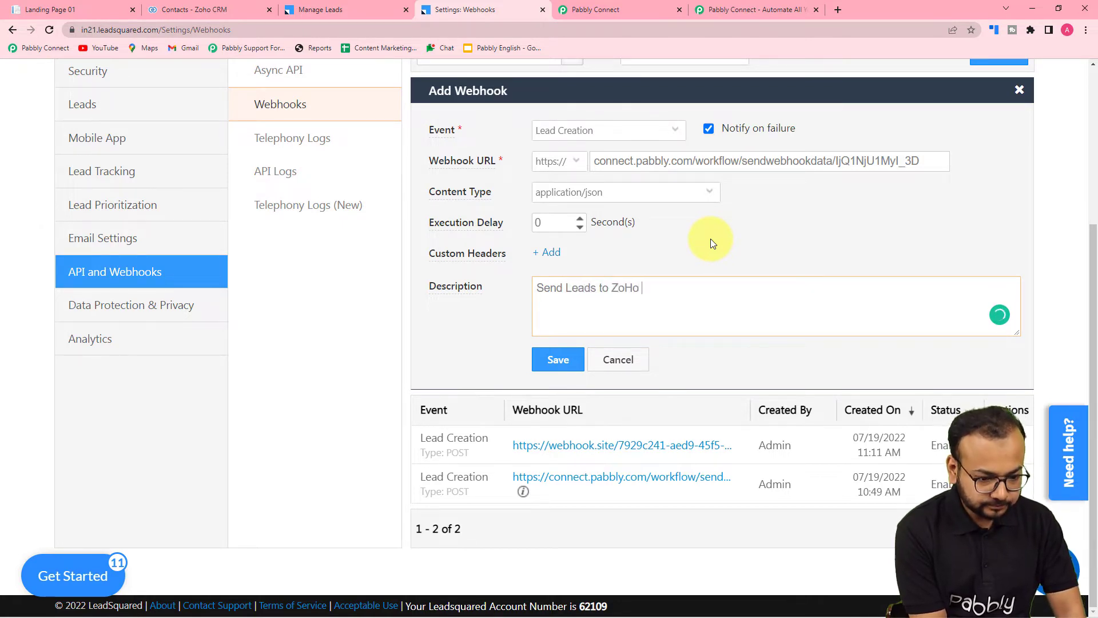
text(CRM)
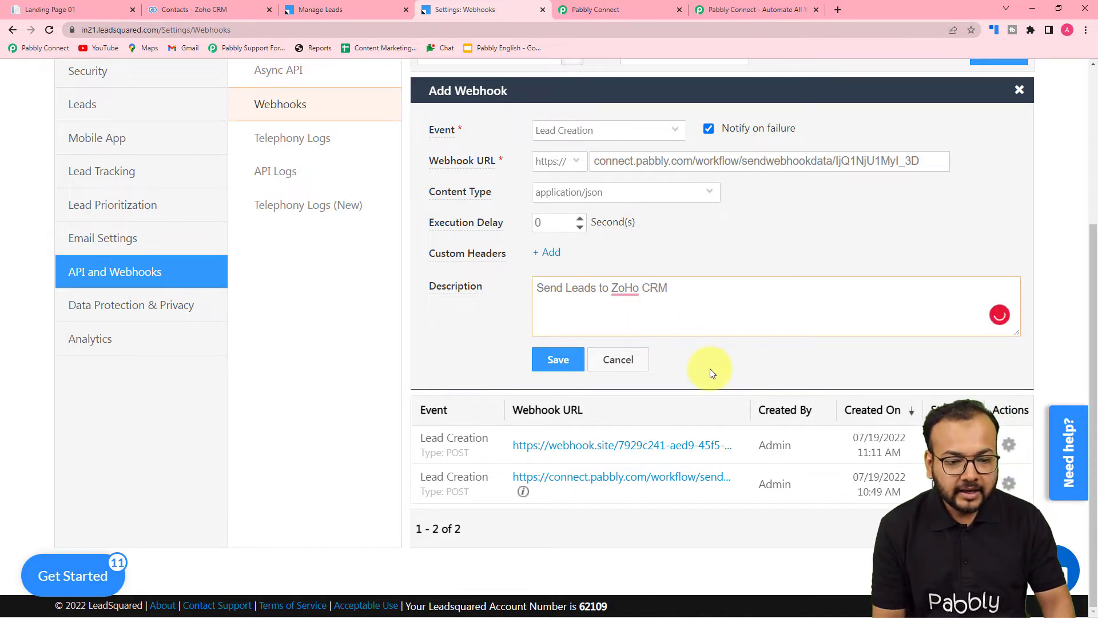
click(562, 361)
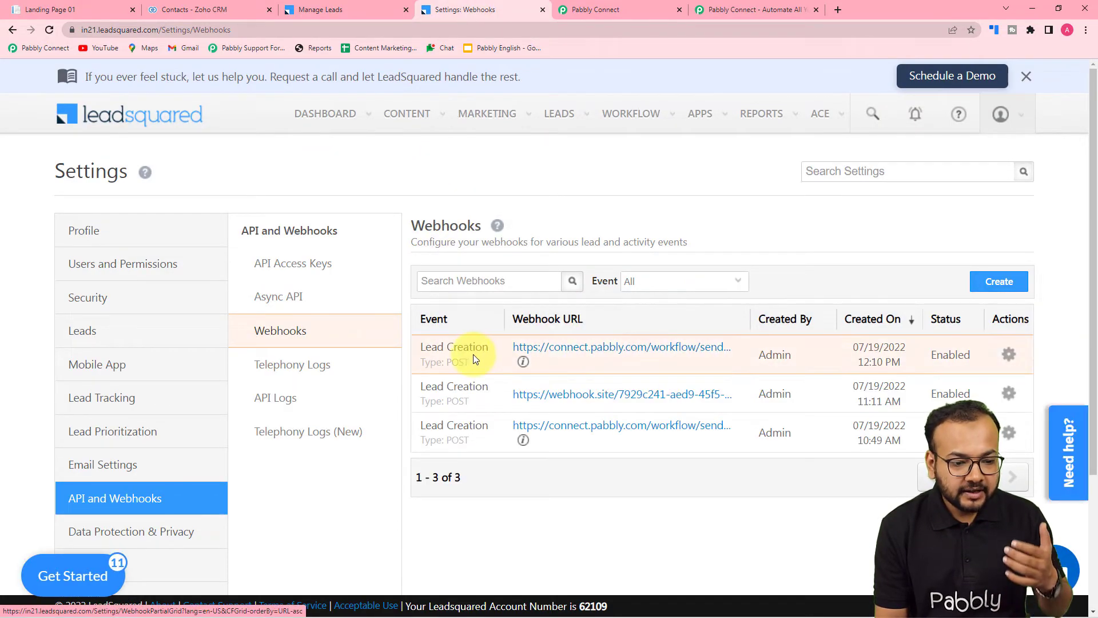
Review the trigger setup in Pabbly Connect, the lead form on the landing page and LeadSquared's Manage Leads list.
click(645, 9)
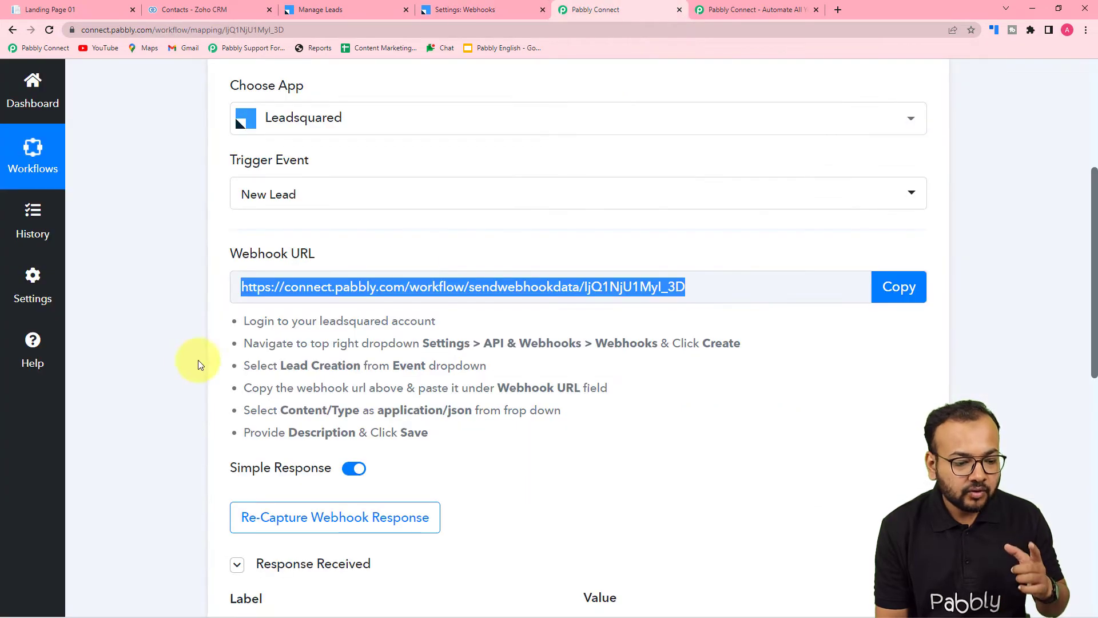
scroll(189, 368, down, 5)
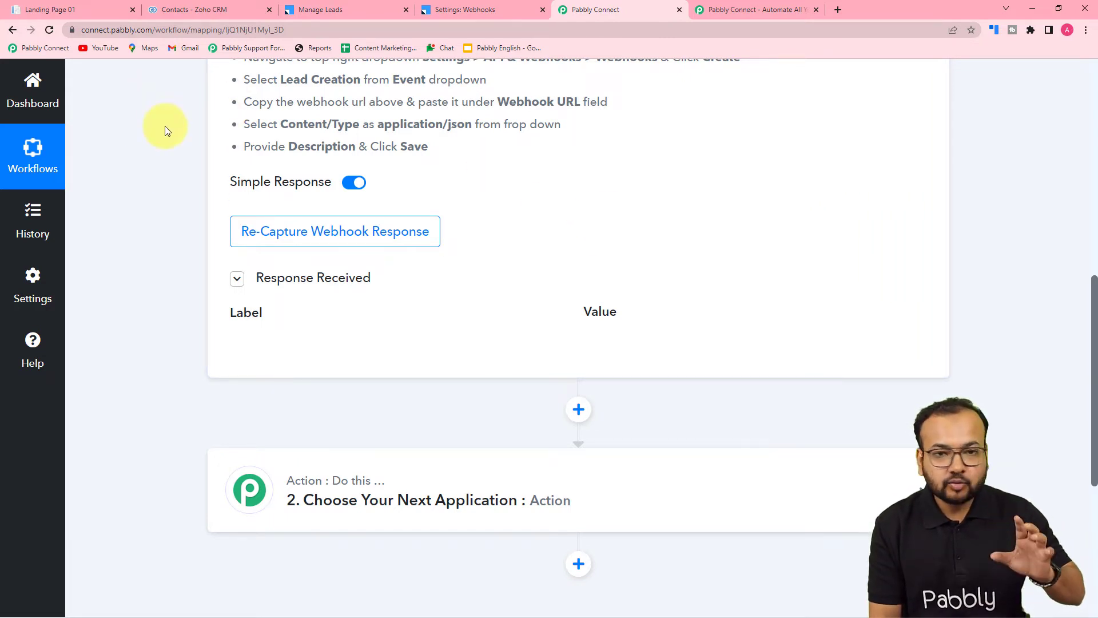
click(85, 6)
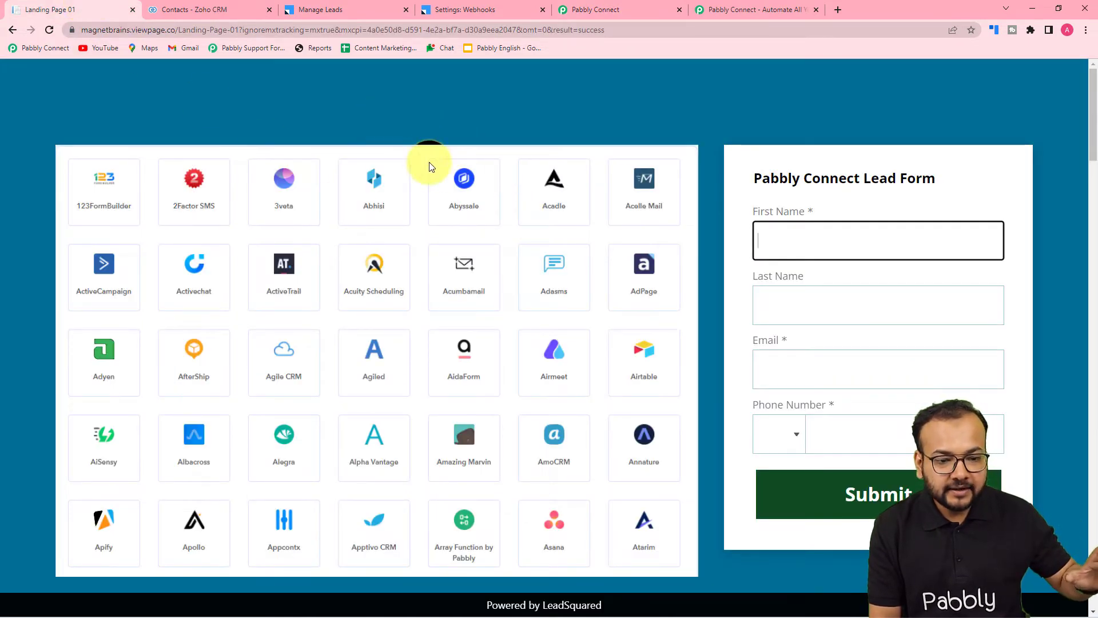
scroll(538, 189, down, 1)
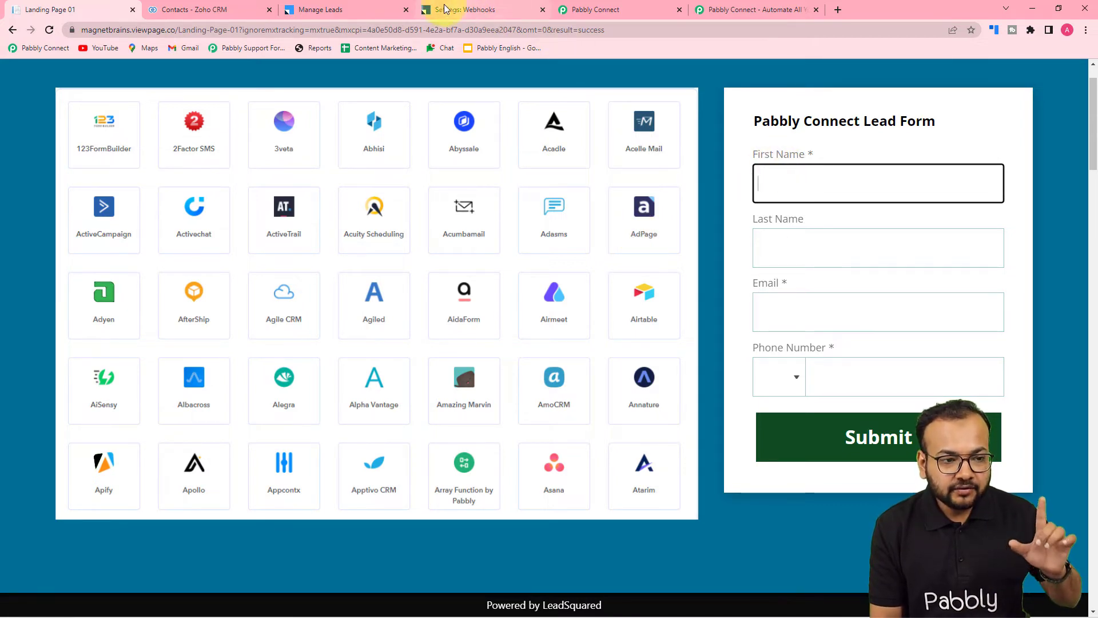
click(346, 7)
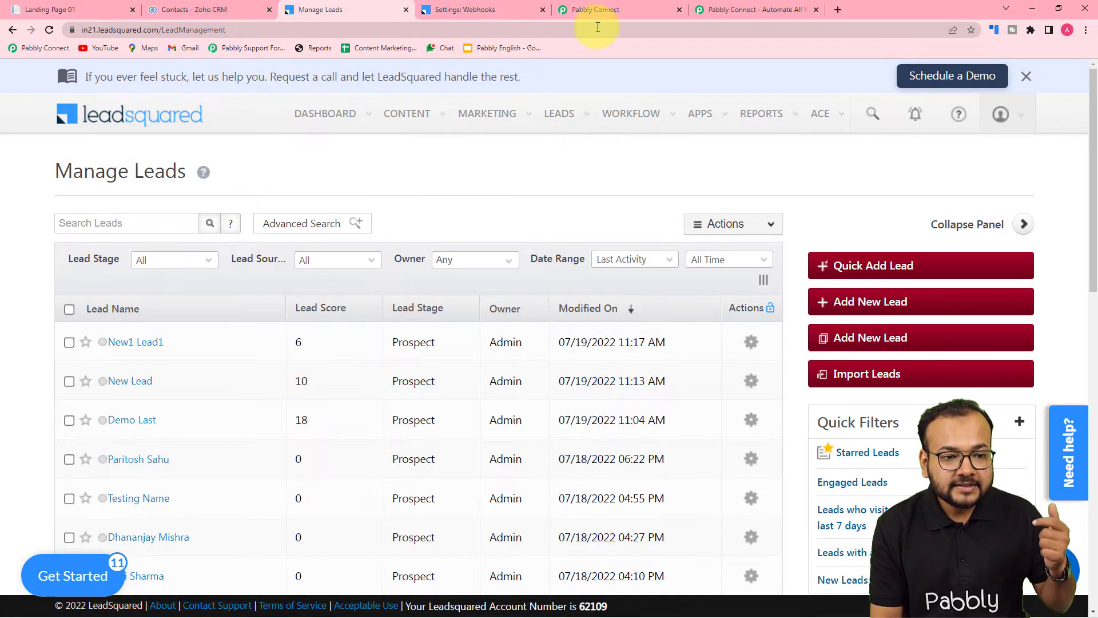
In Pabbly Connect, start recapturing the webhook response for the LeadSquared trigger.
click(598, 7)
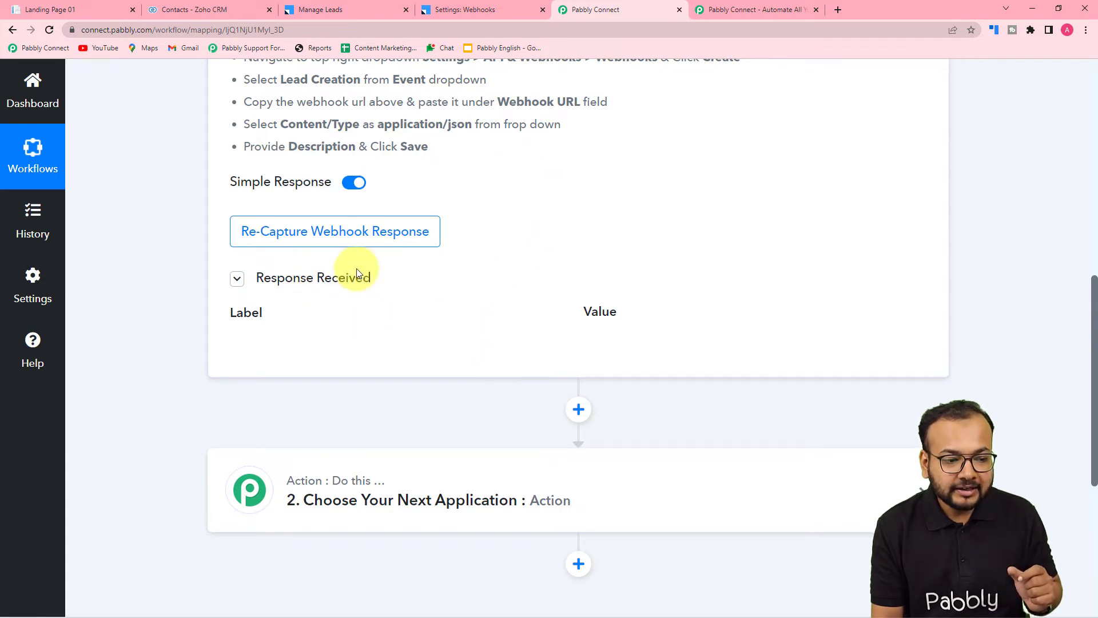
click(356, 243)
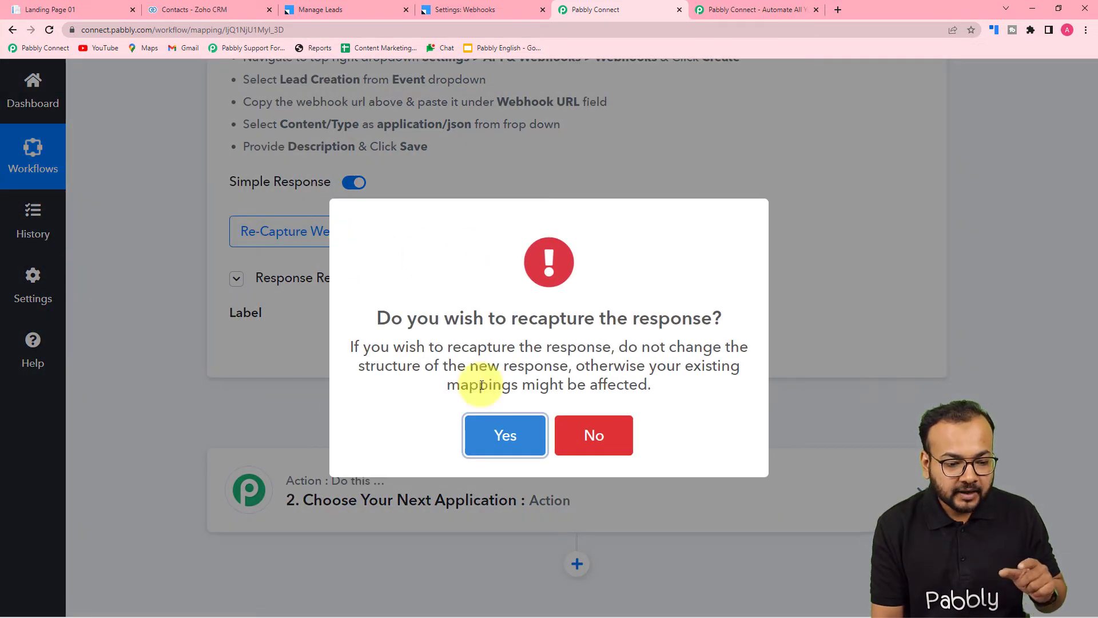
click(493, 437)
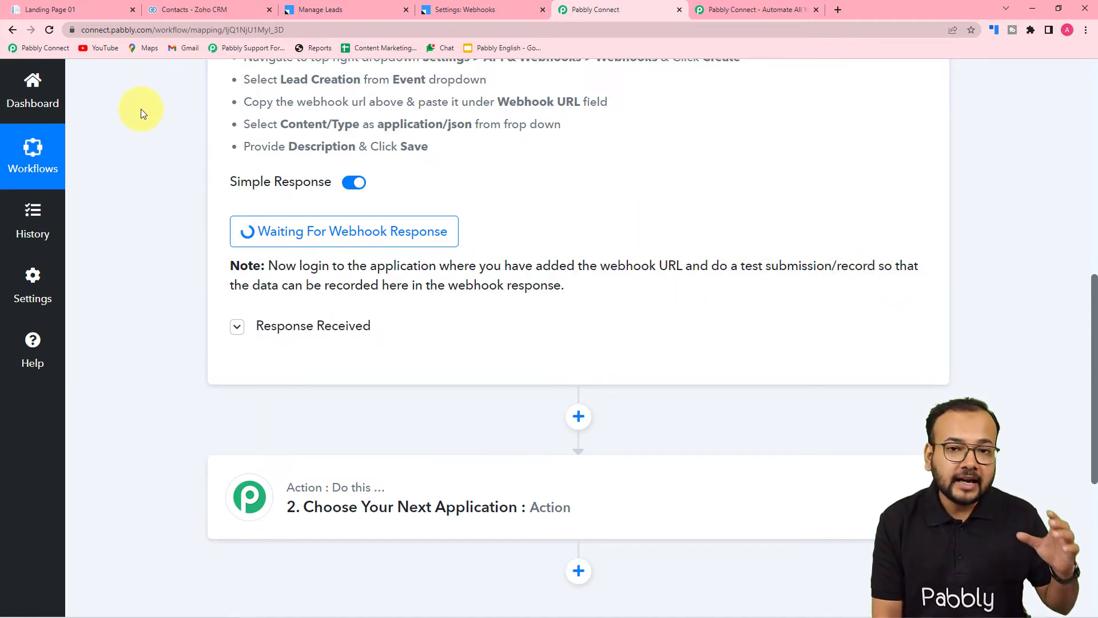
Submit the landing page's Pabbly Connect Lead Form with a test name, e-mail and phone number, and reload LeadSquared's Manage Leads list.
click(118, 11)
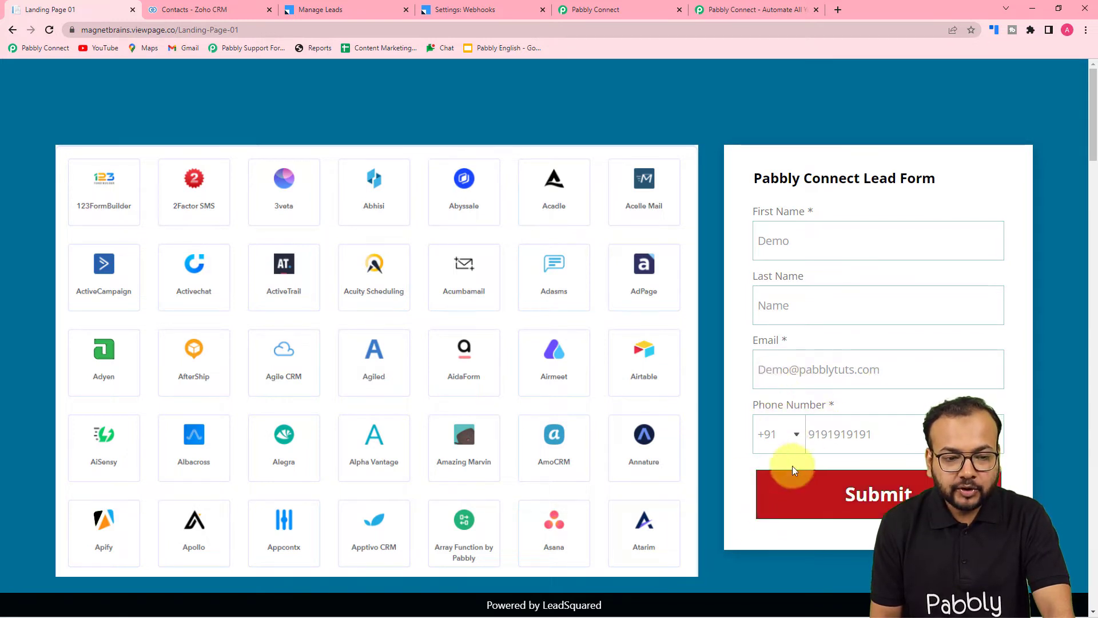
click(602, 10)
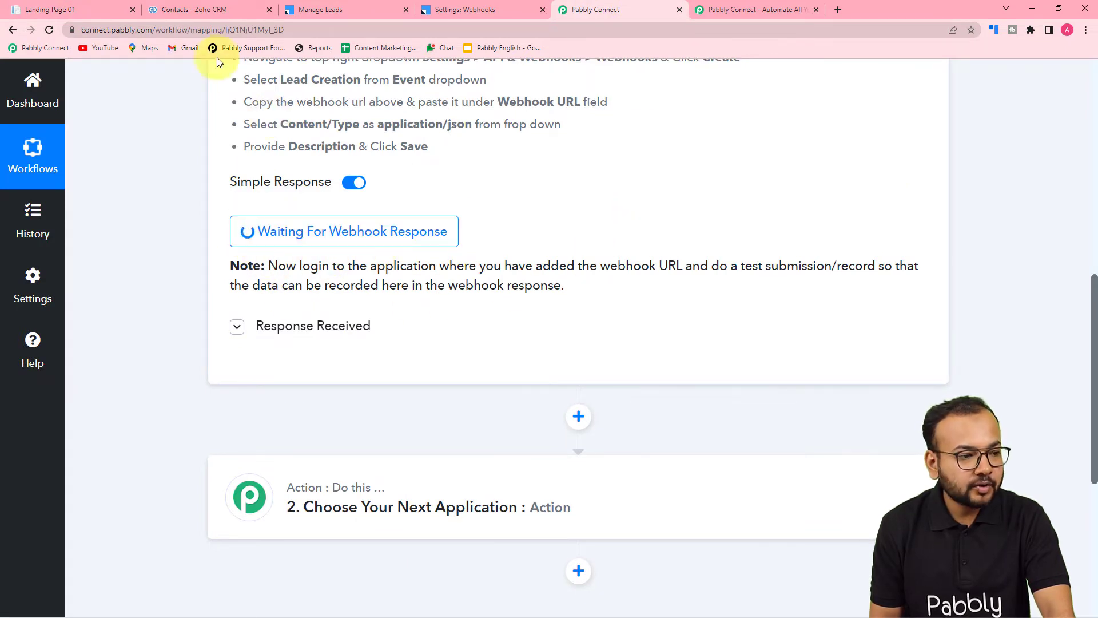
click(97, 9)
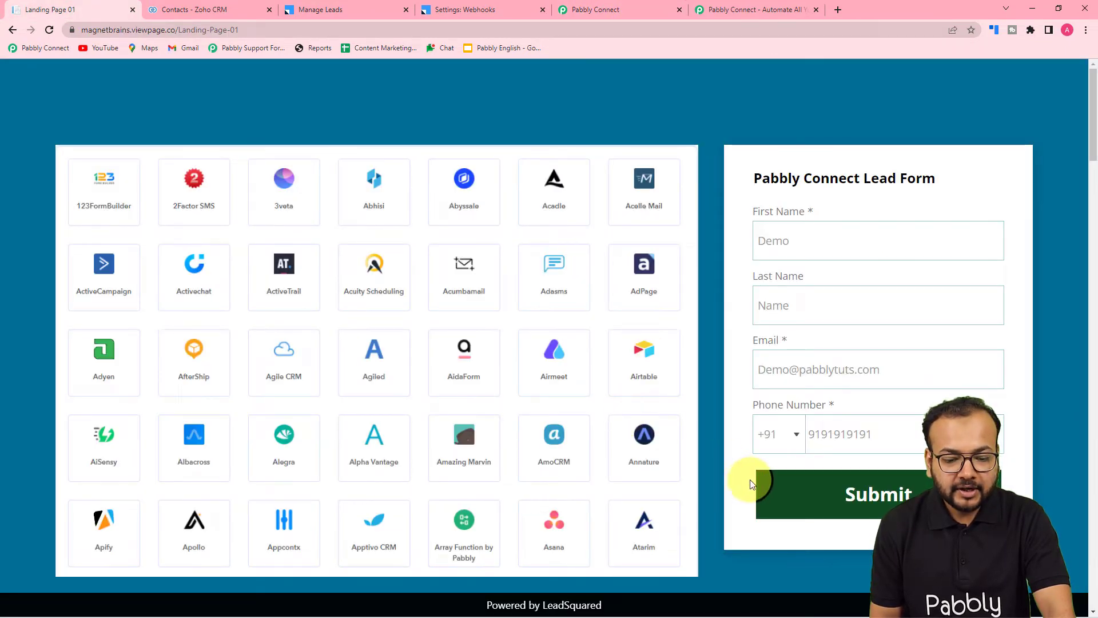
click(761, 489)
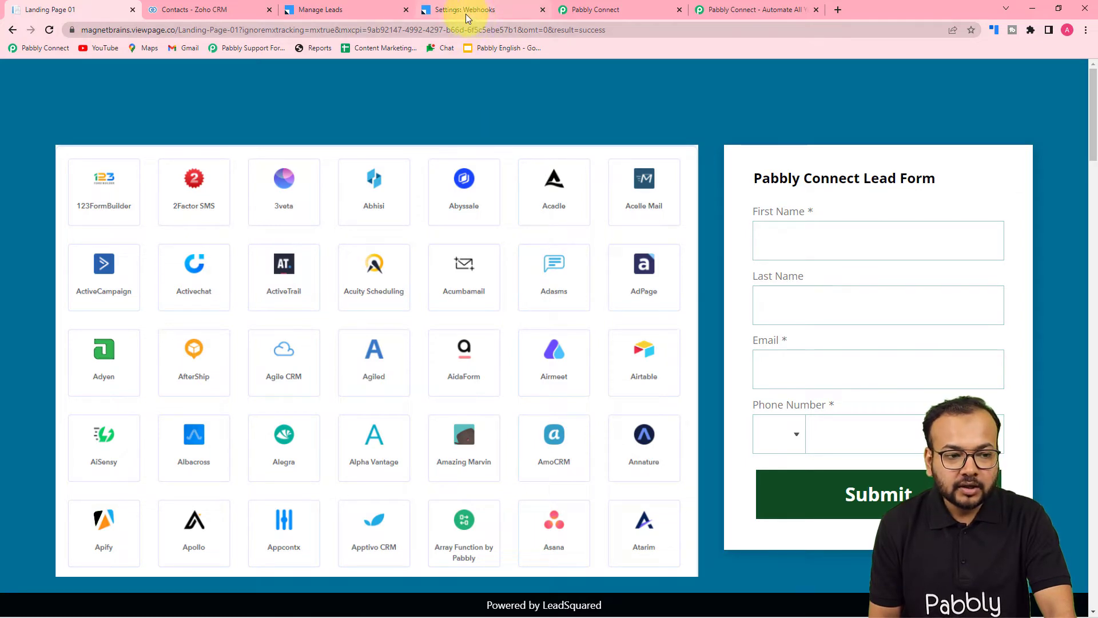
click(355, 10)
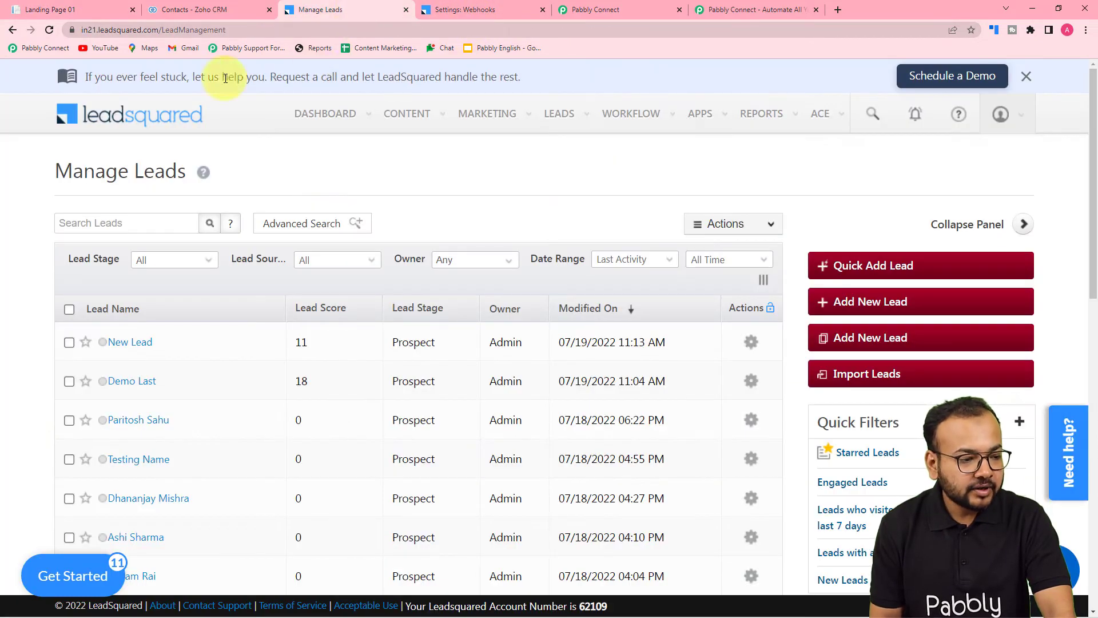
click(49, 30)
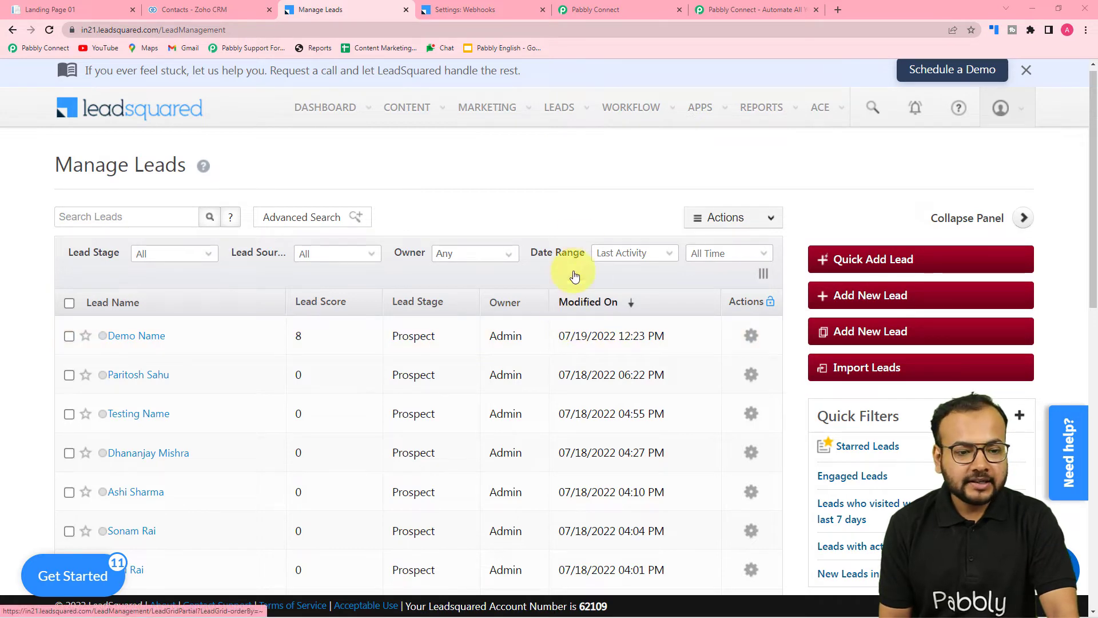
Examine the fields of the webhook response captured in Pabbly Connect, including the lead's contact, activity, landing page and location data.
click(585, 11)
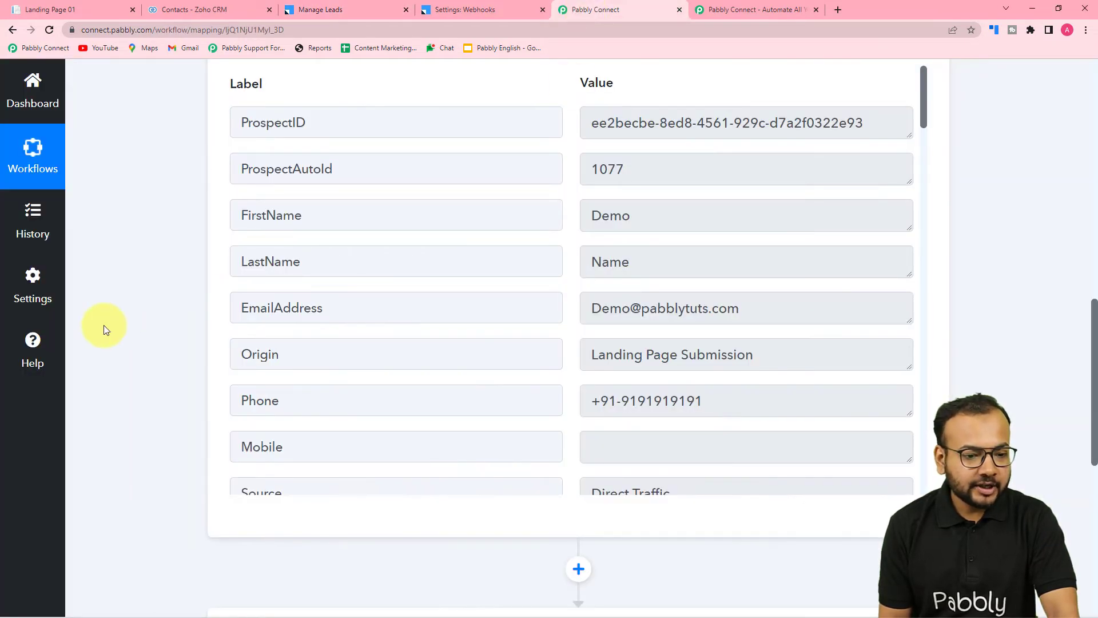
scroll(104, 330, up, 3)
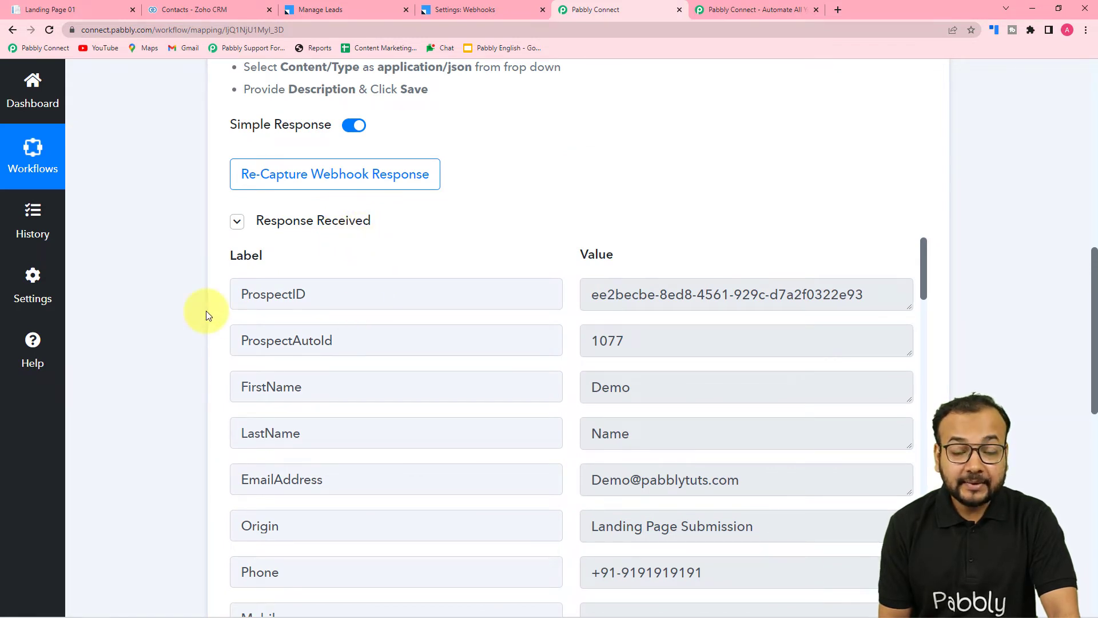
scroll(204, 327, down, 3)
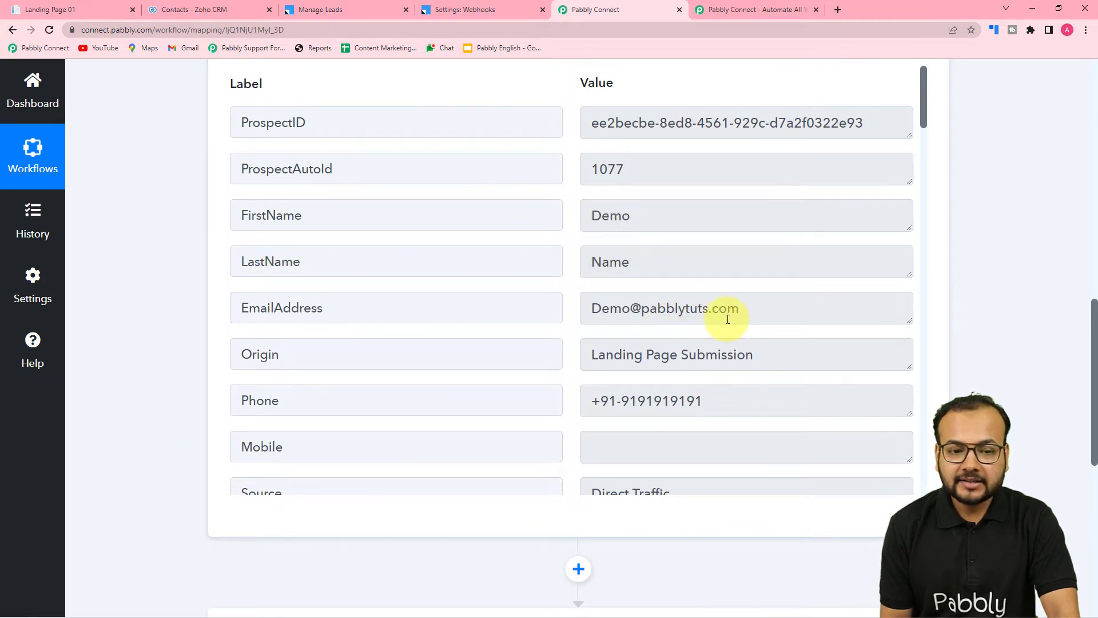
scroll(727, 319, down, 1)
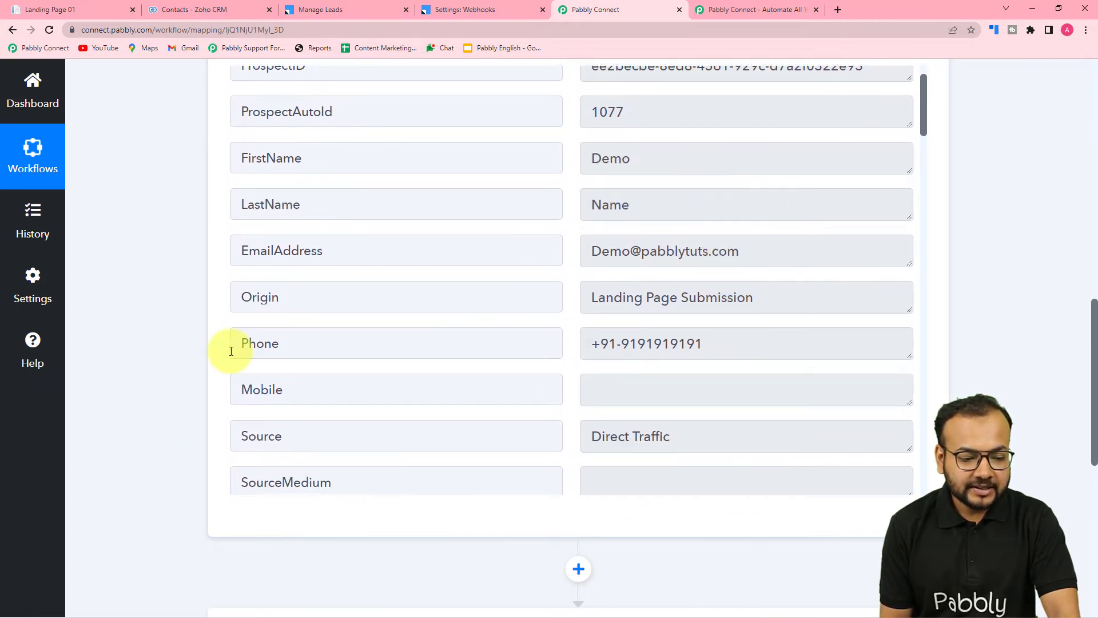
scroll(229, 348, down, 10)
scroll(231, 351, down, 12)
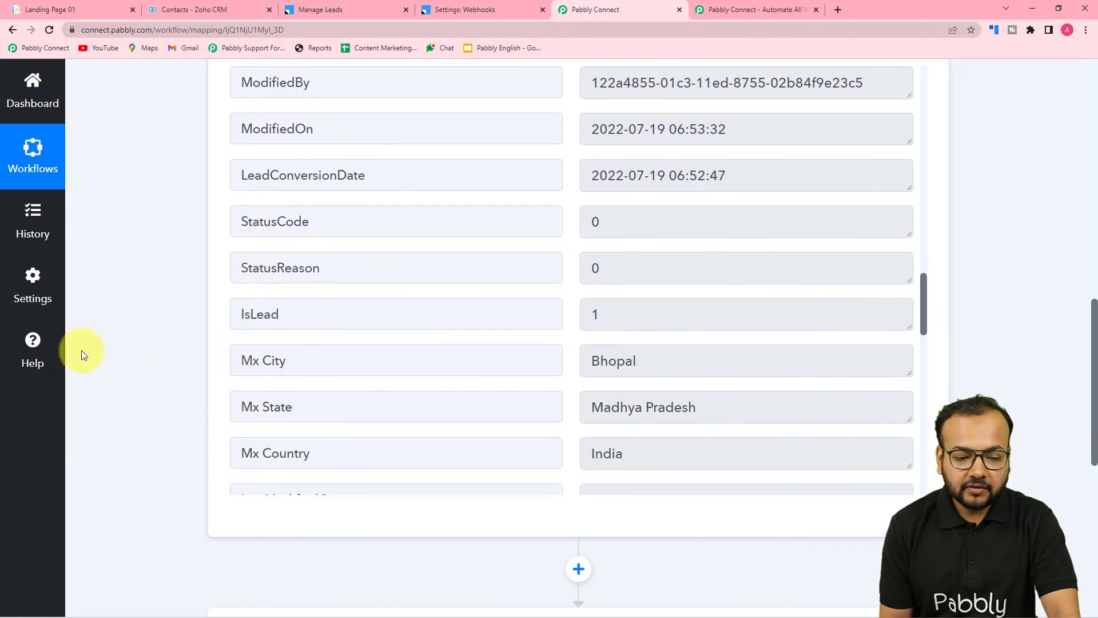
scroll(81, 350, down, 6)
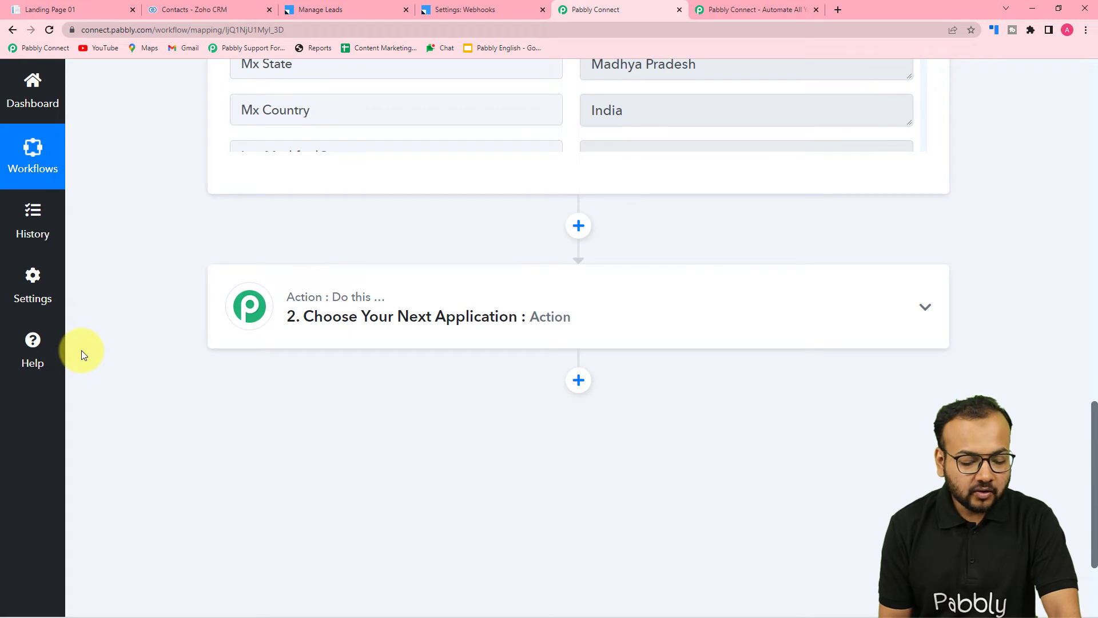
scroll(81, 350, down, 2)
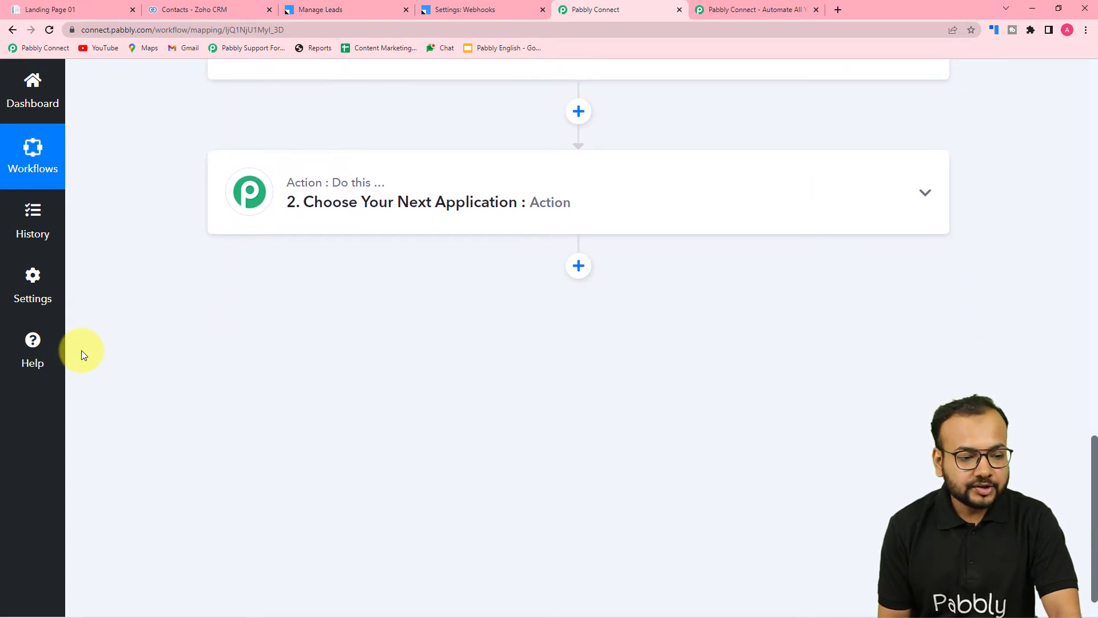
scroll(143, 459, up, 6)
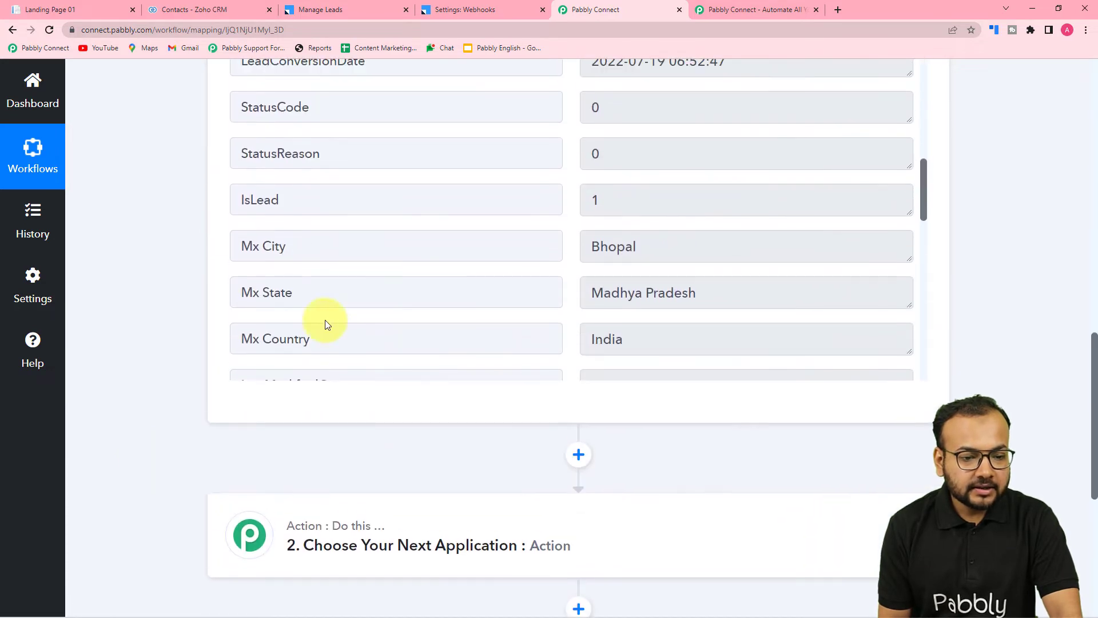
scroll(337, 325, up, 10)
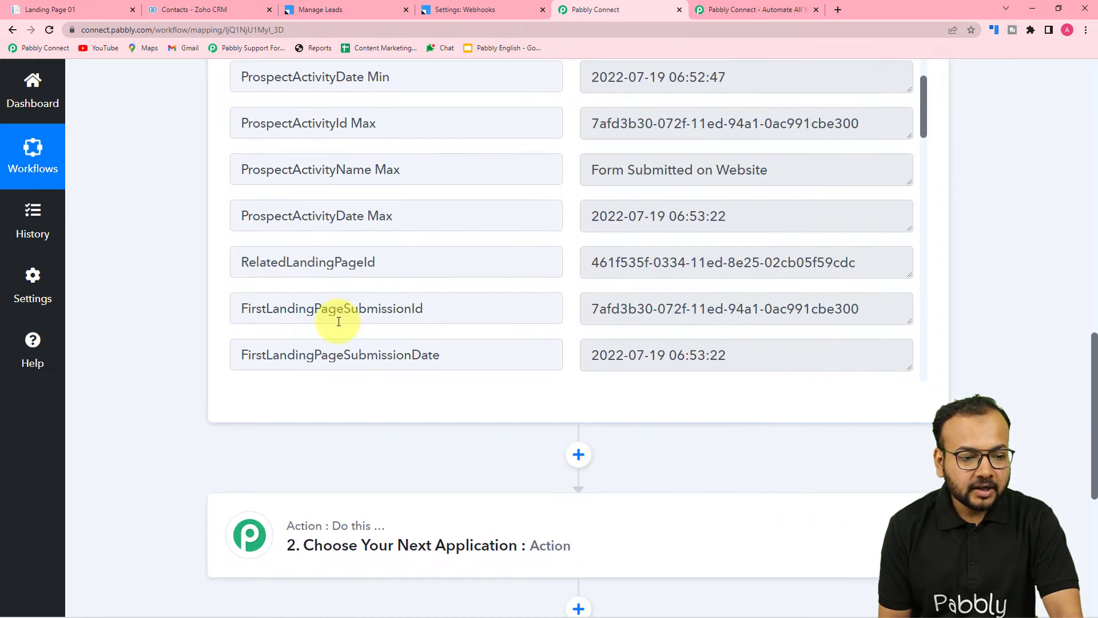
scroll(338, 317, up, 2)
scroll(339, 319, down, 3)
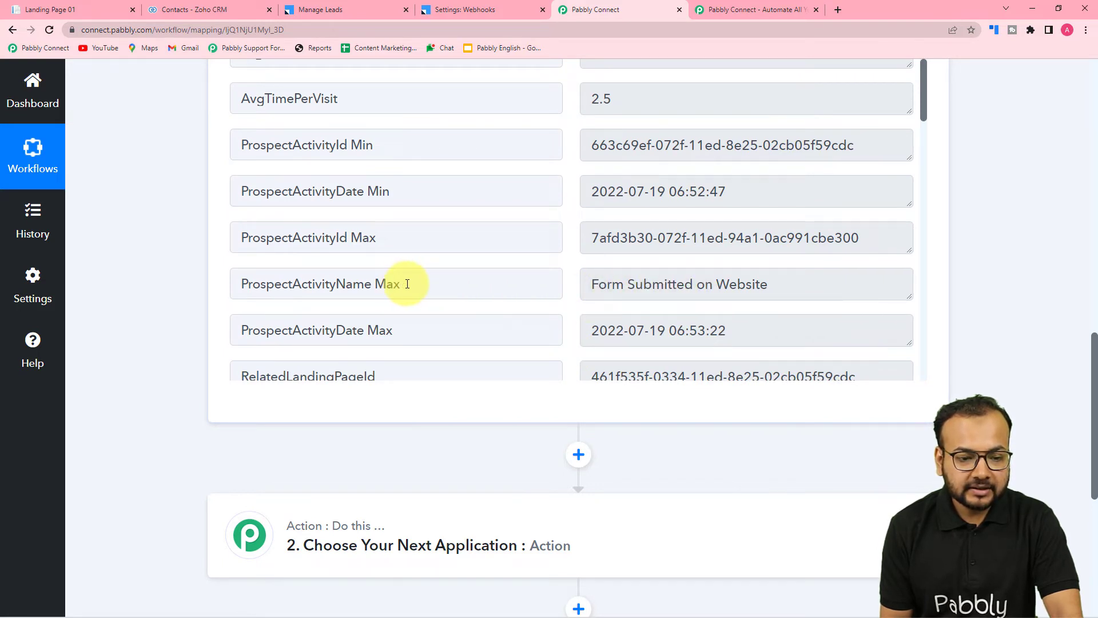
scroll(407, 284, up, 12)
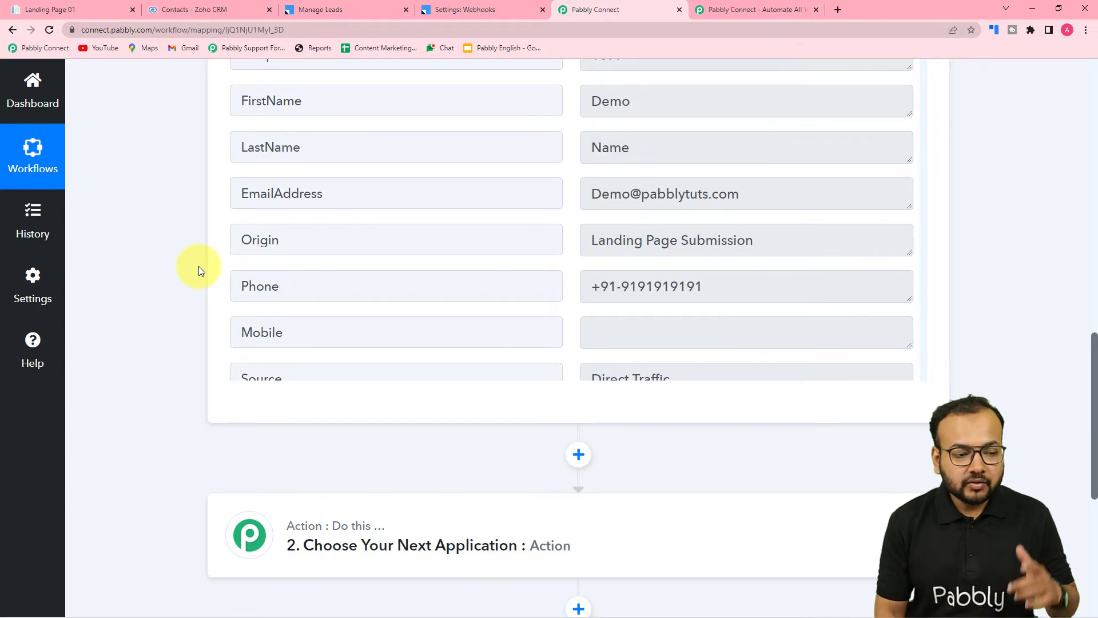
Set the workflow's second step, the action after the trigger, to the Filter by Pabbly app.
scroll(198, 266, down, 5)
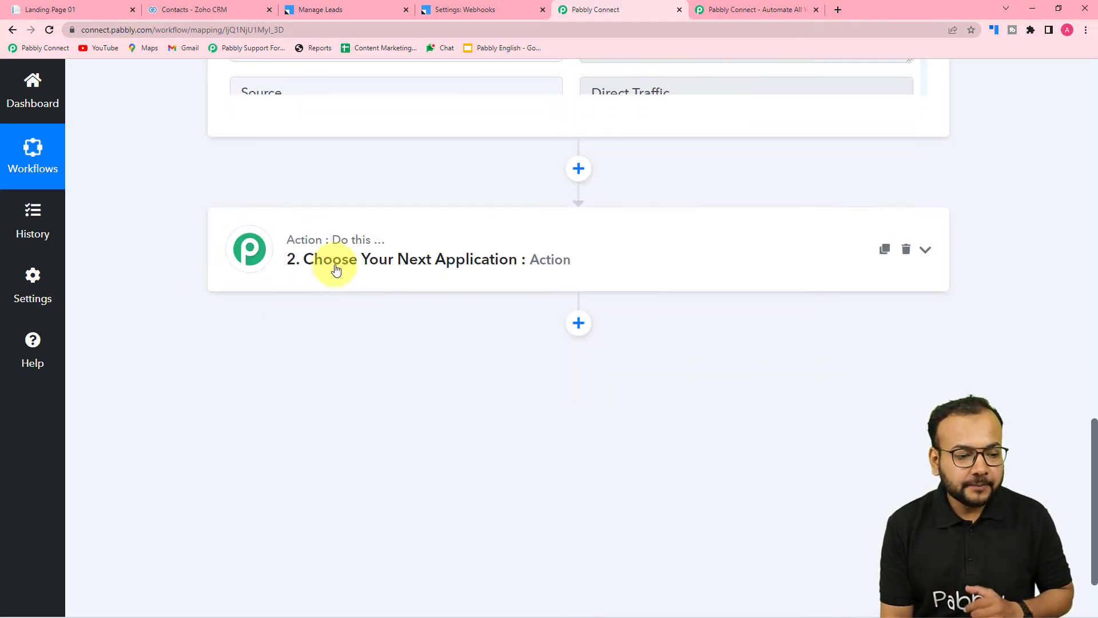
click(337, 270)
scroll(363, 348, down, 2)
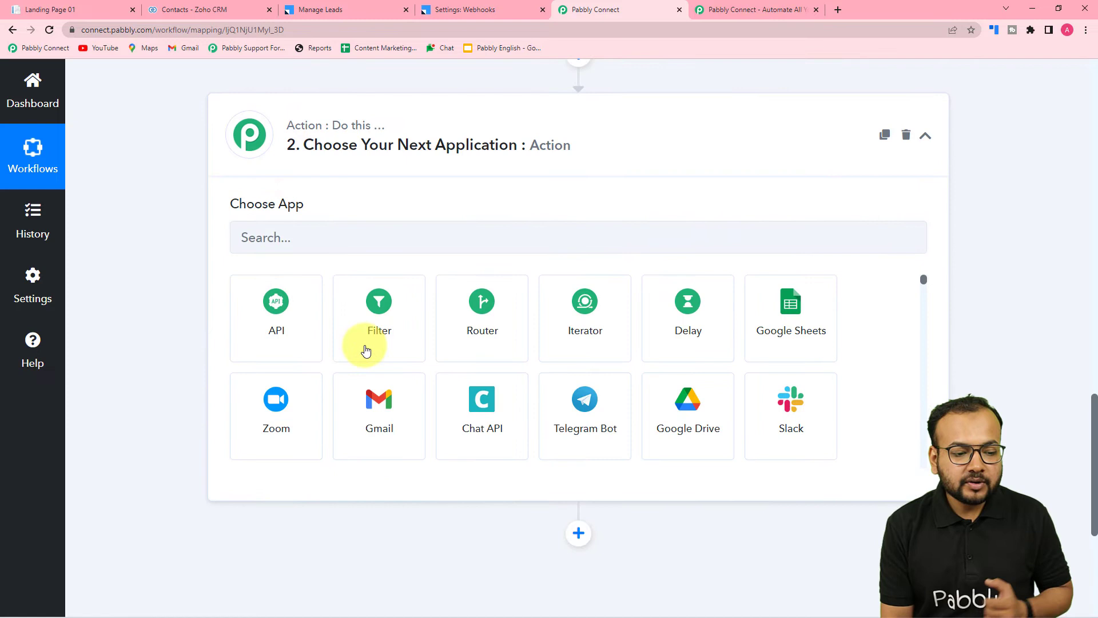
click(393, 330)
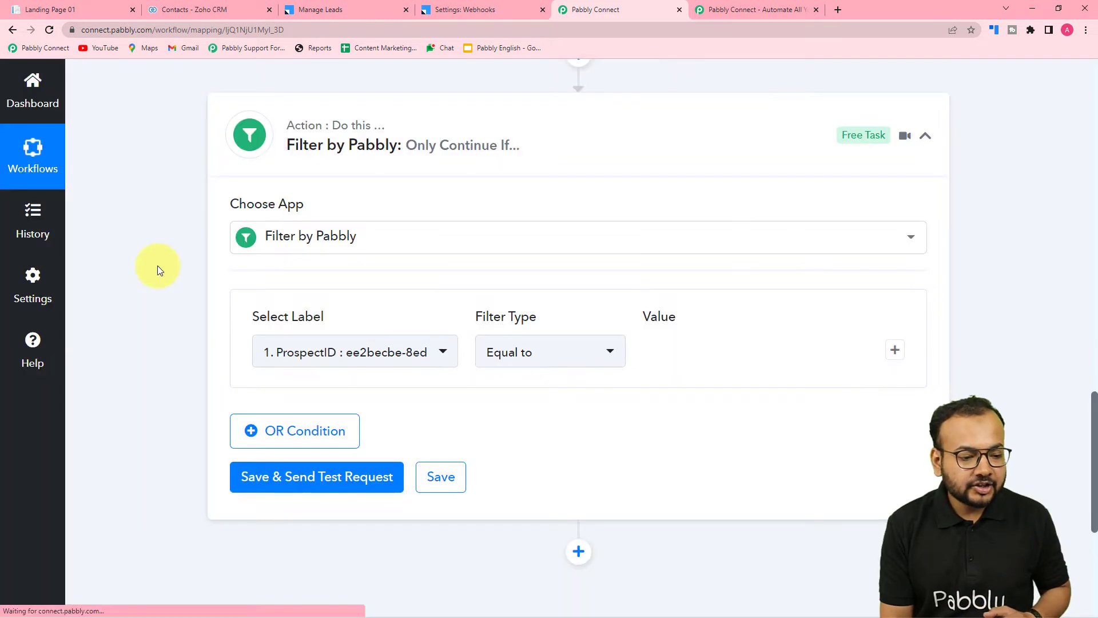
Set the filter condition to check whether the LeadSquared lead's Origin field is Equal to a value.
scroll(157, 266, down, 2)
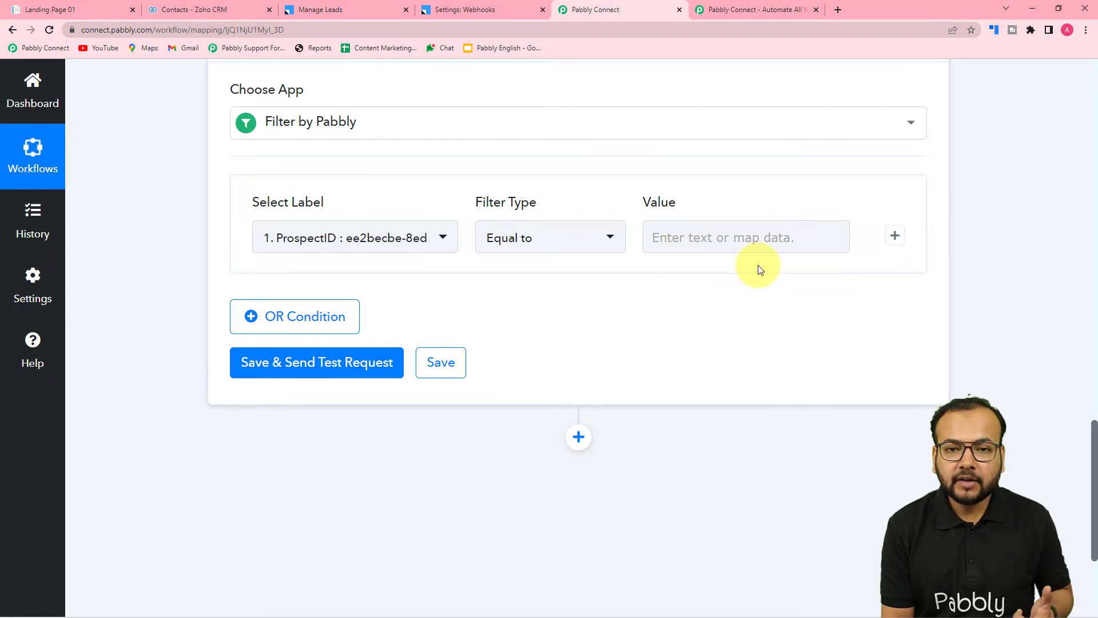
scroll(744, 290, up, 8)
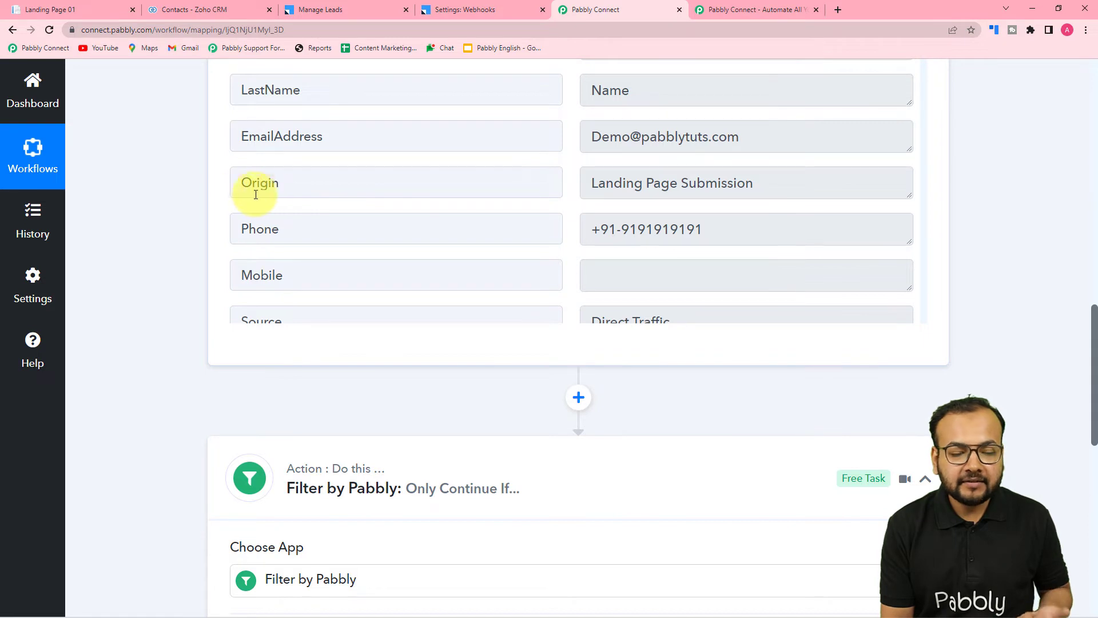
scroll(286, 188, down, 12)
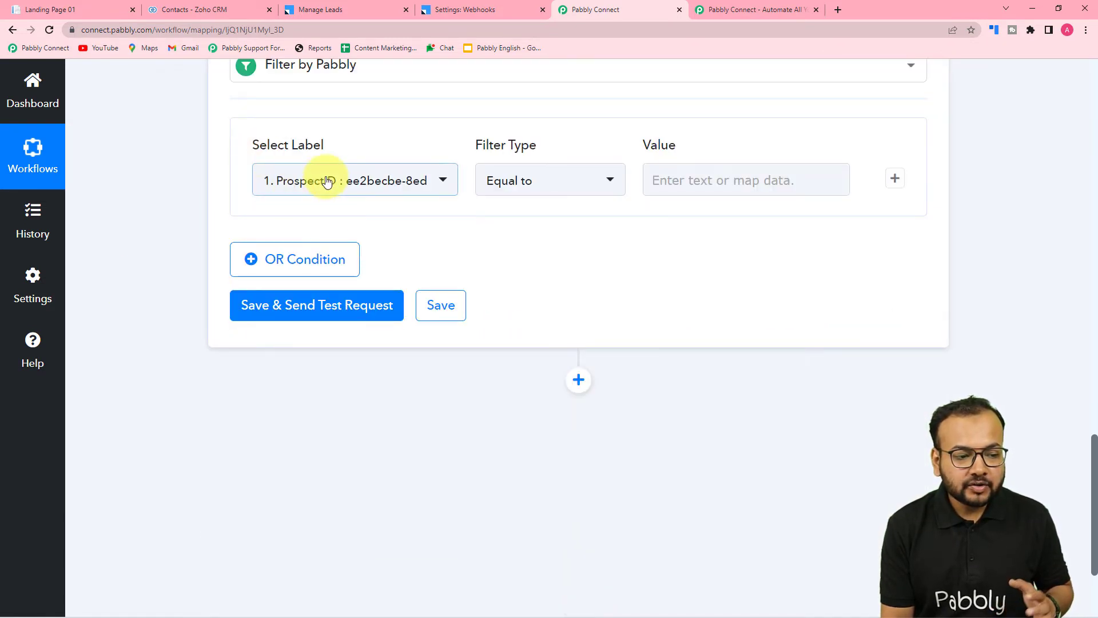
click(328, 182)
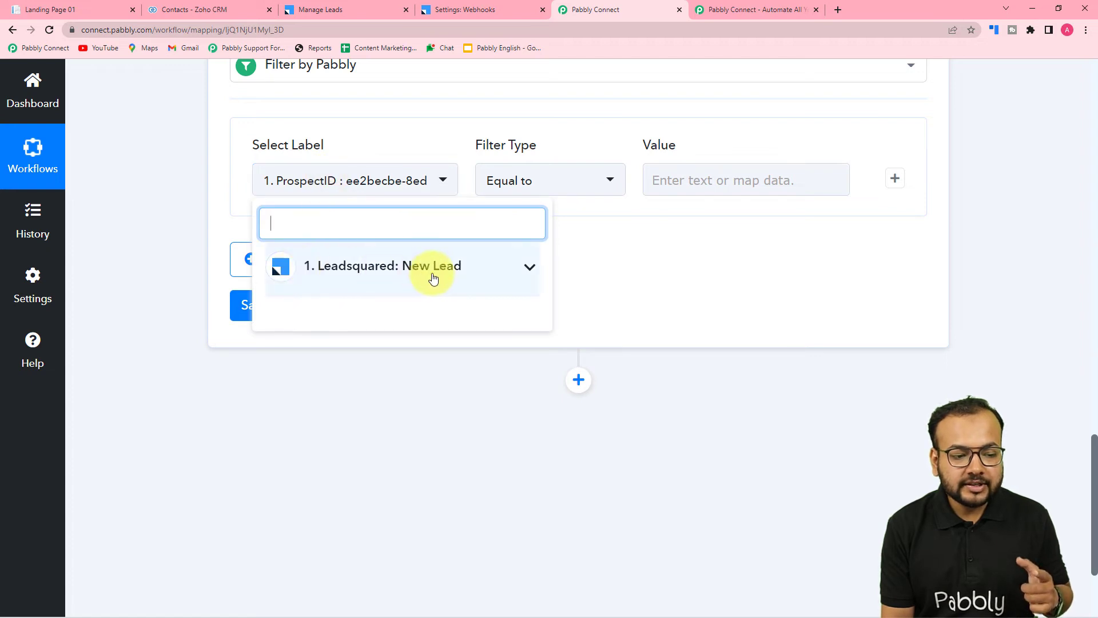
click(382, 275)
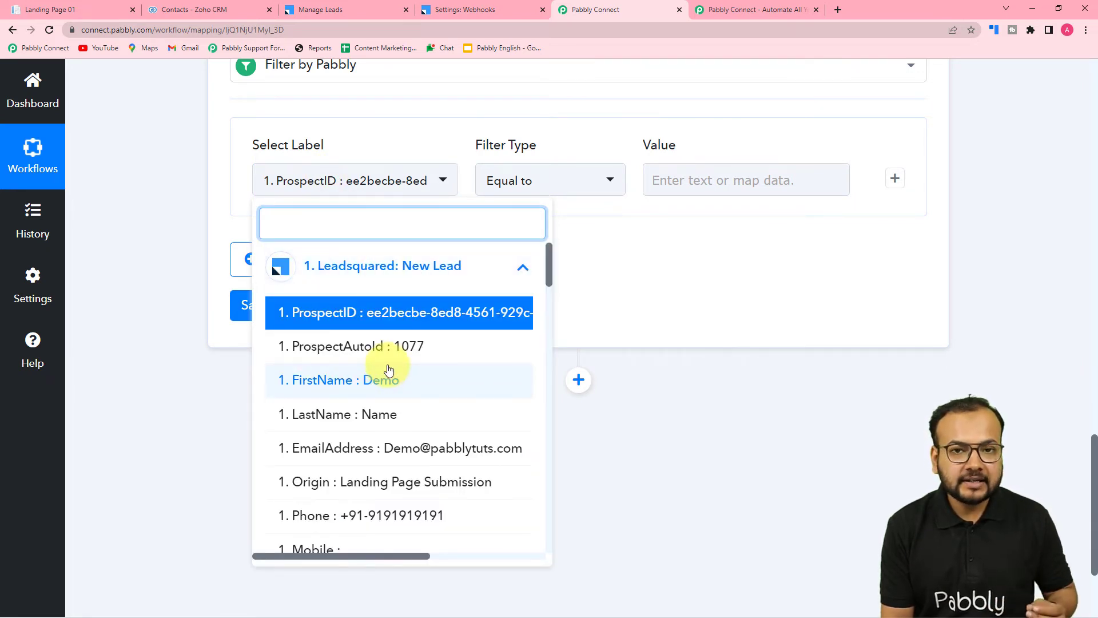
click(325, 491)
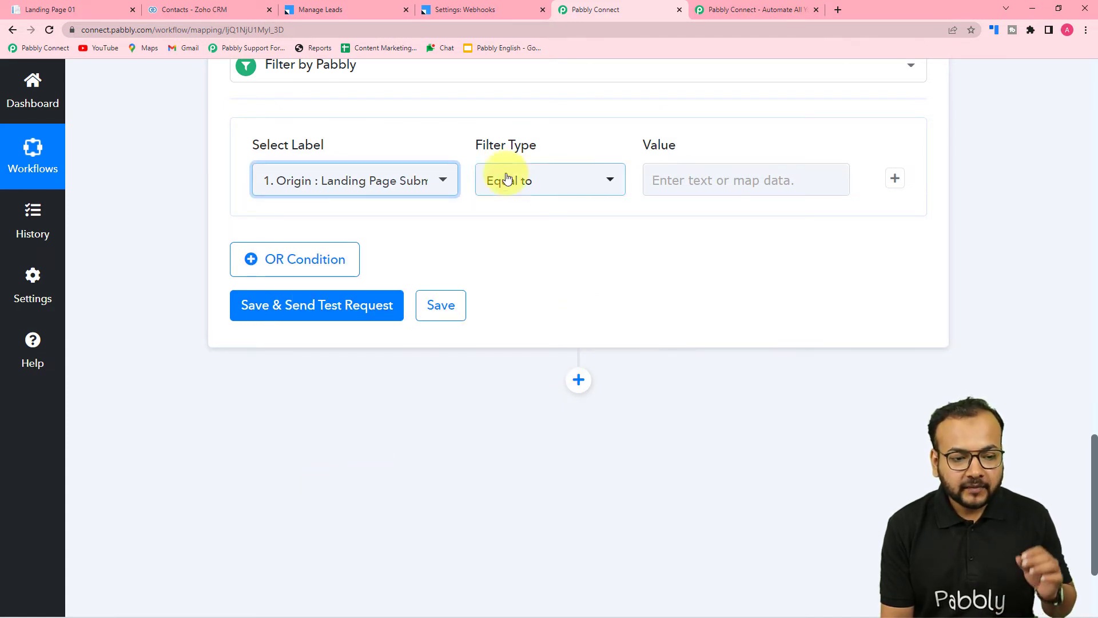
click(536, 189)
click(507, 255)
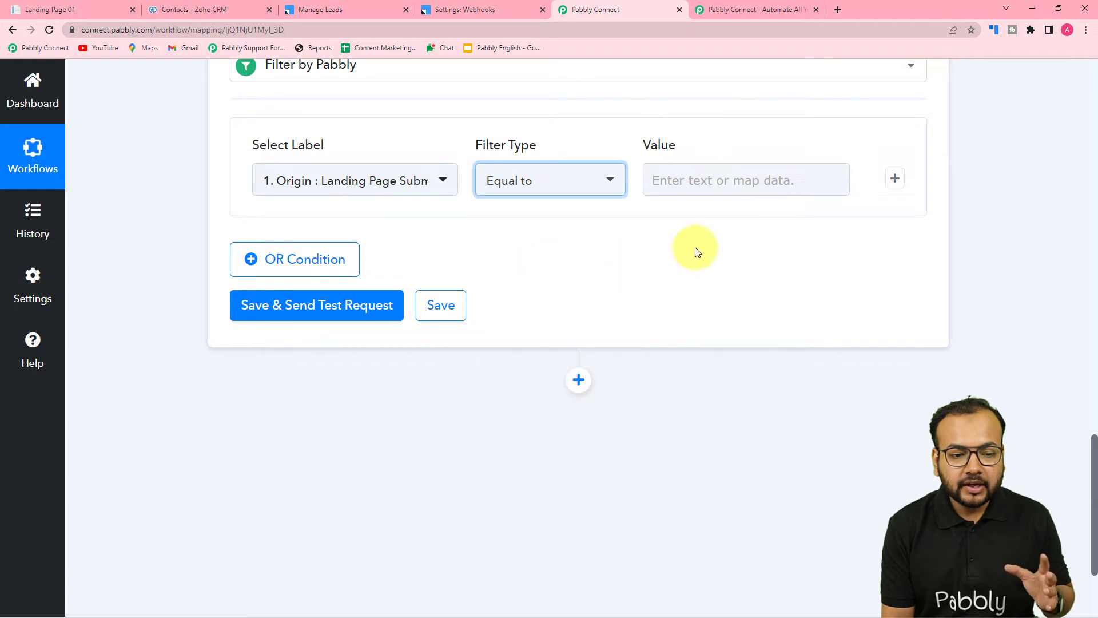
Copy the Origin value "Landing Page Submission" from the captured webhook response into the filter condition's value.
scroll(695, 252, up, 15)
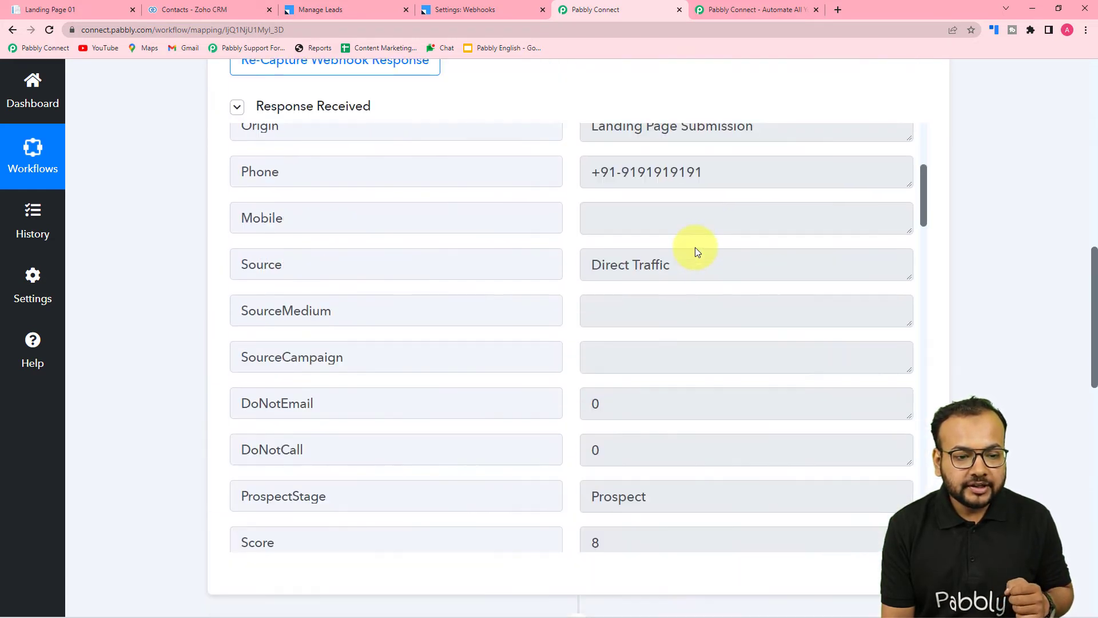
scroll(650, 252, up, 2)
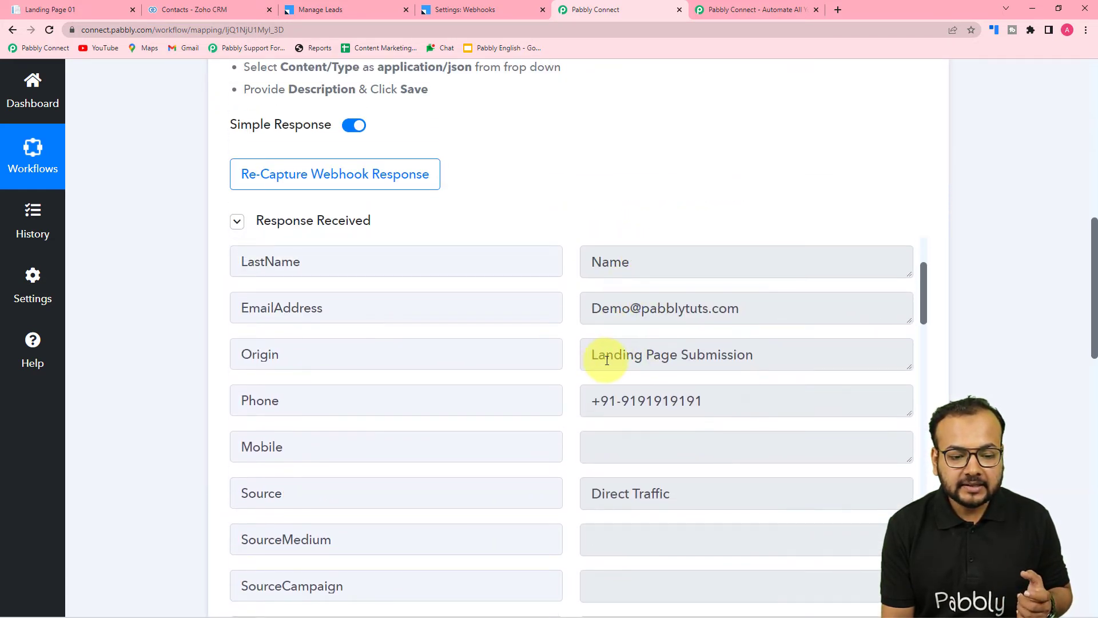
drag(595, 356, 734, 365)
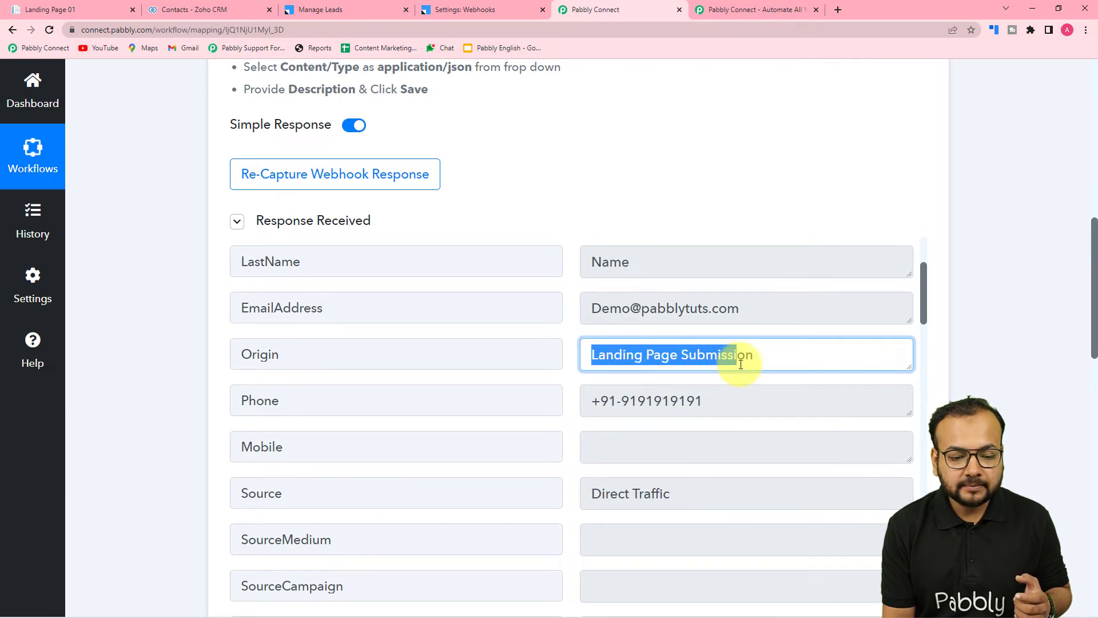
right_click(749, 360)
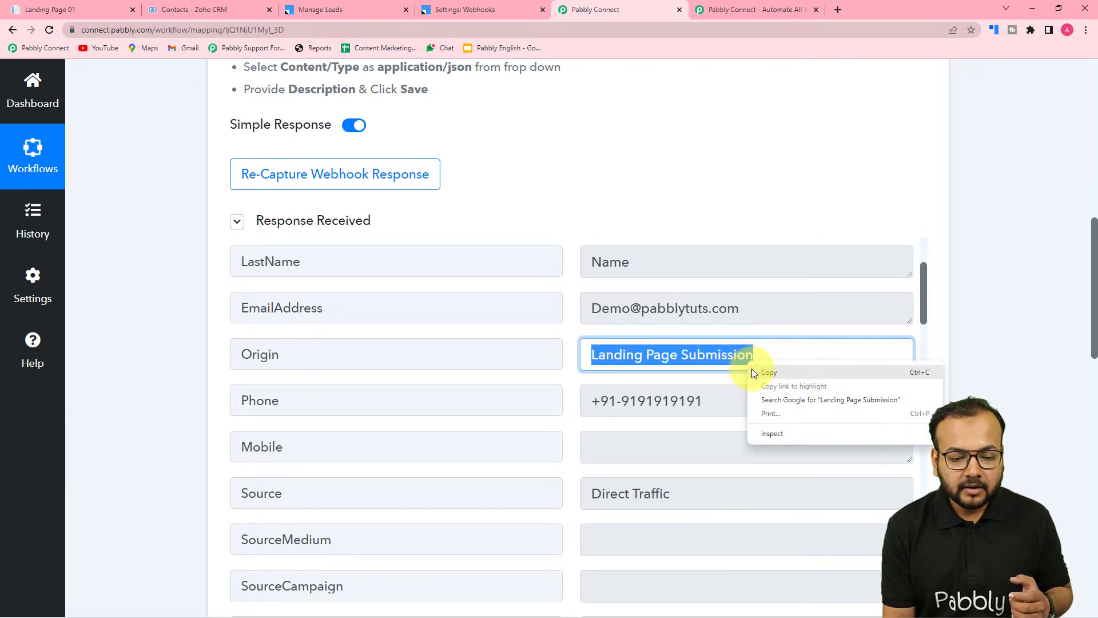
click(761, 370)
scroll(808, 355, down, 5)
scroll(1018, 296, down, 15)
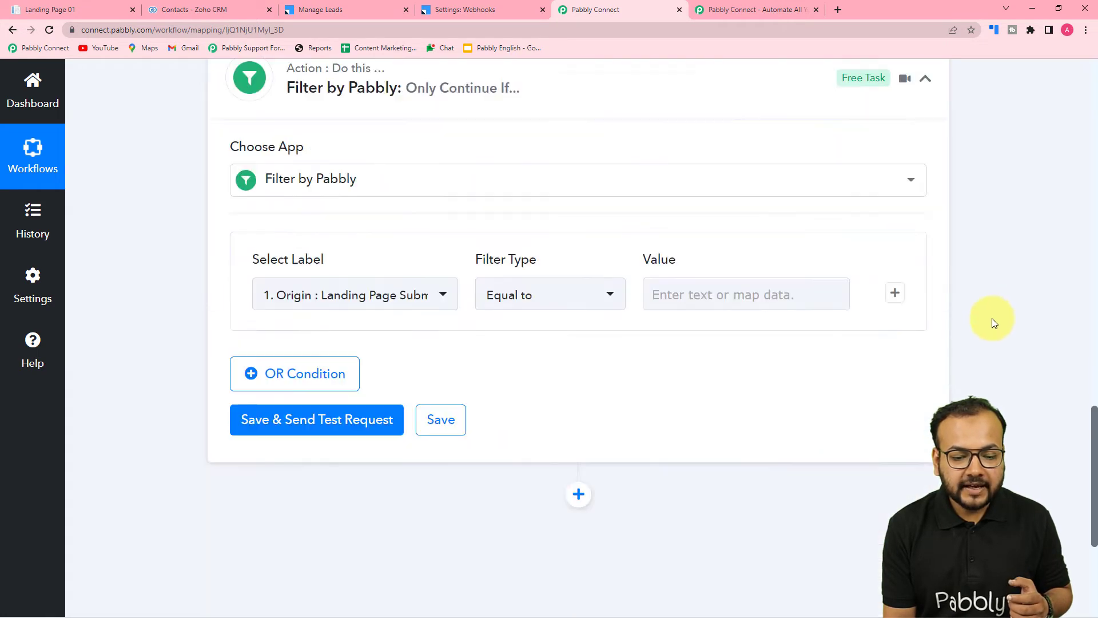
scroll(712, 172, up, 3)
right_click(693, 189)
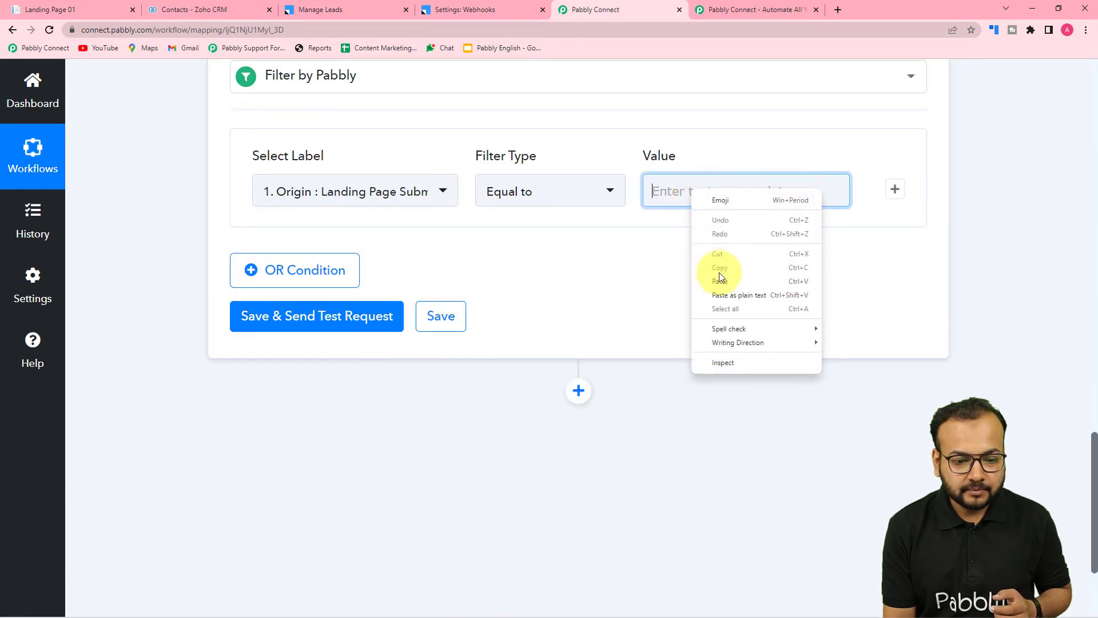
click(721, 293)
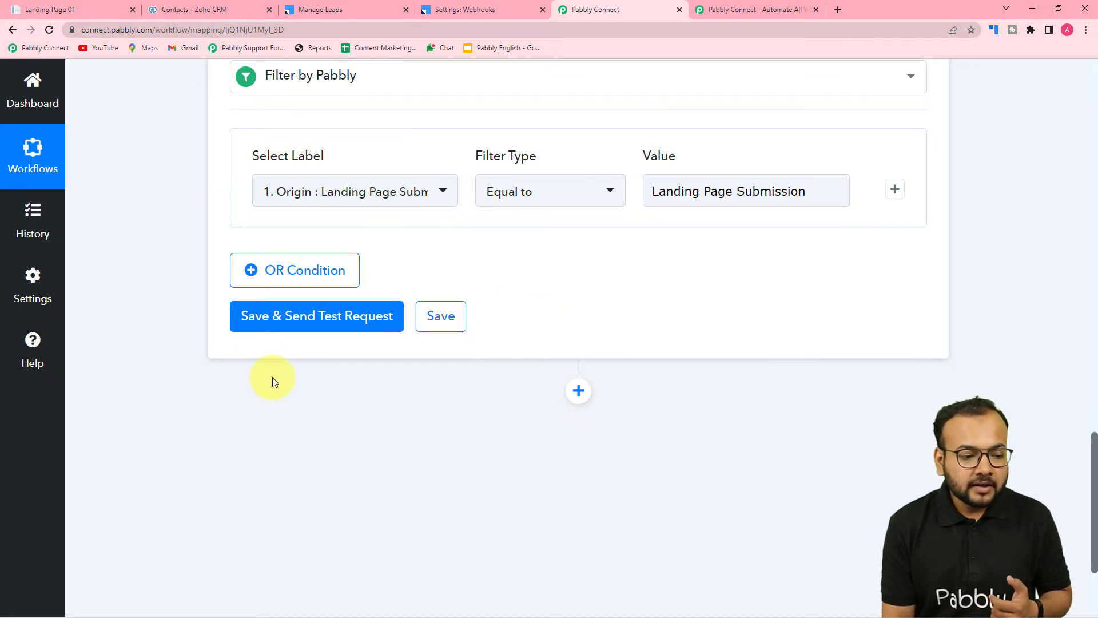
Save the filter condition and send its test request.
click(277, 326)
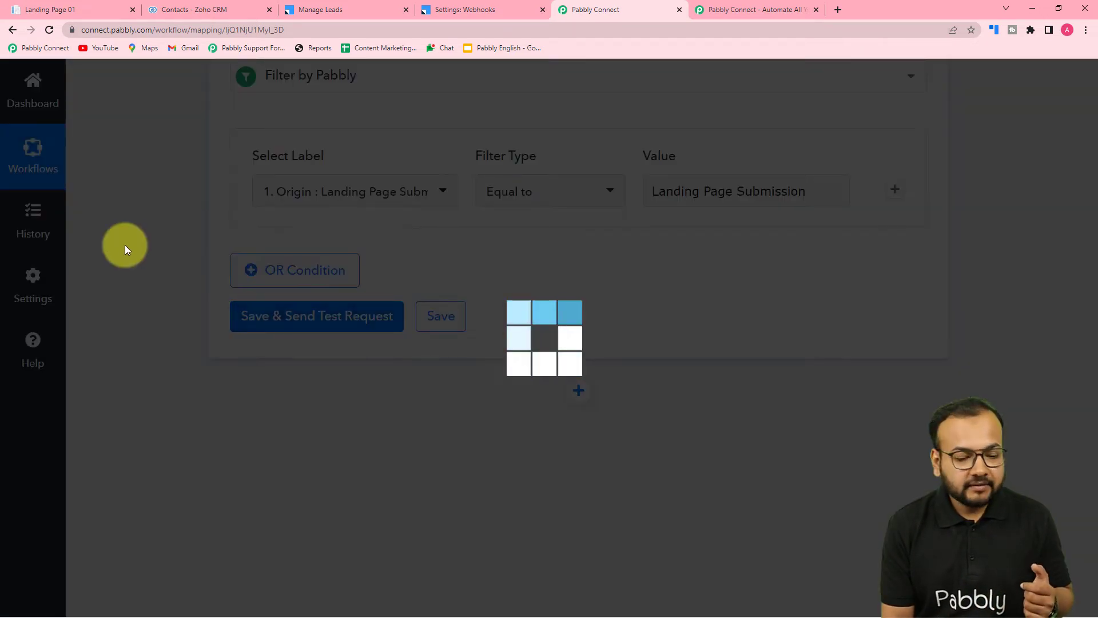
scroll(124, 245, down, 5)
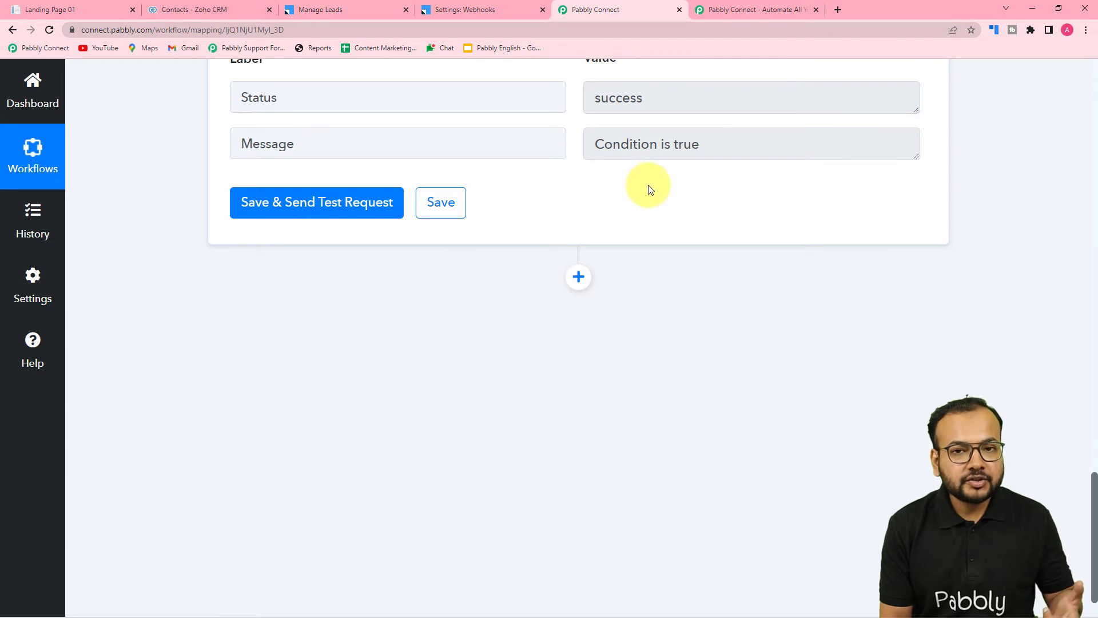
scroll(650, 192, down, 1)
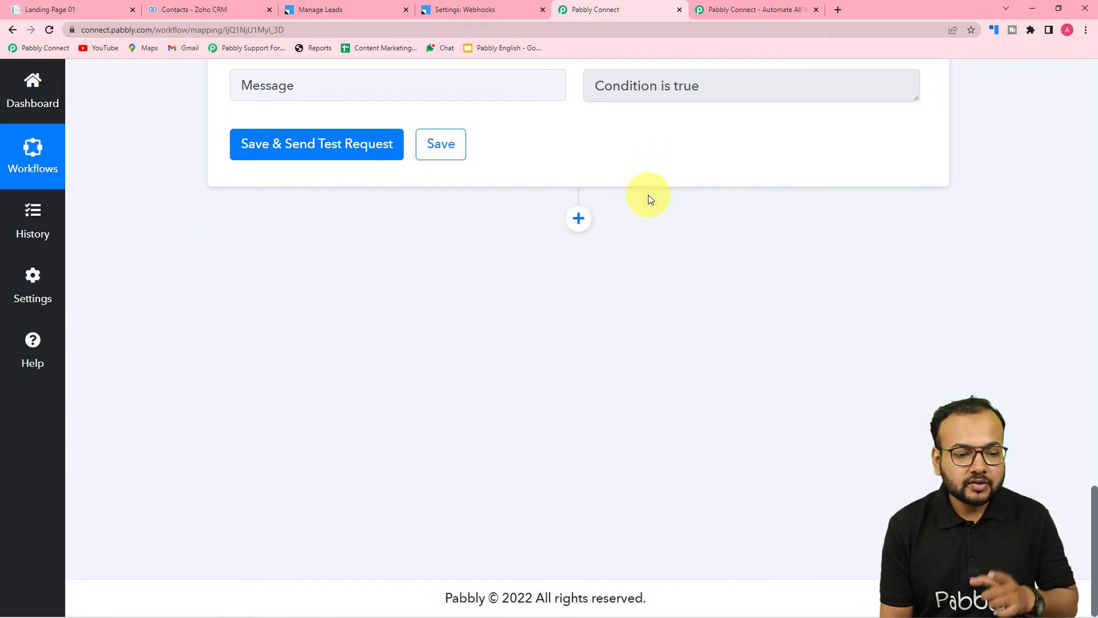
Add another action after the filter and choose Zoho CRM as its app.
click(578, 218)
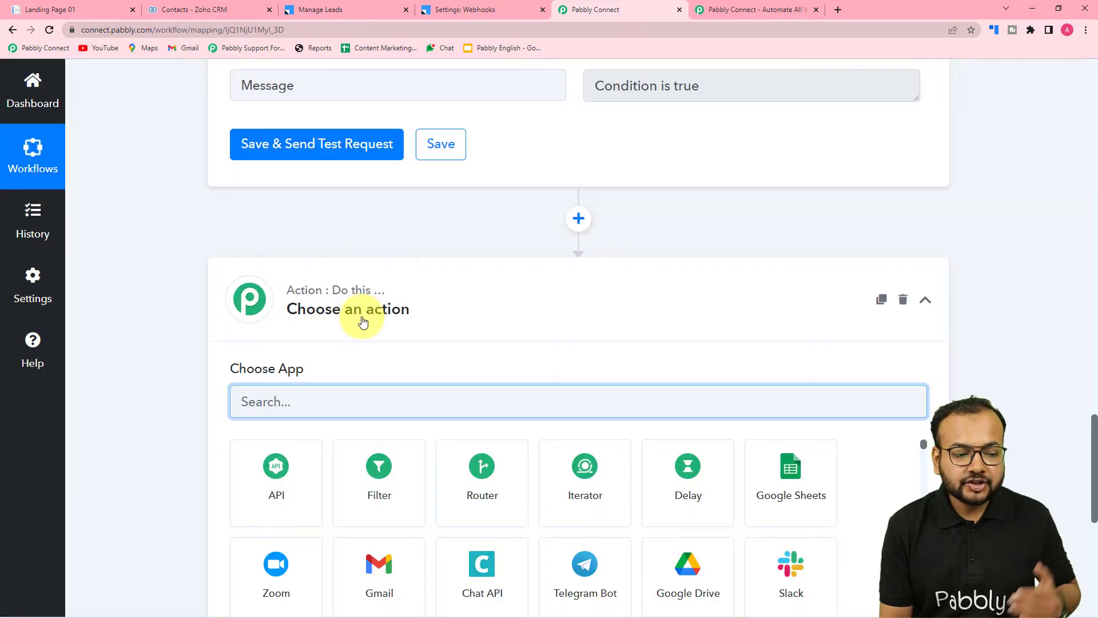
scroll(362, 317, down, 3)
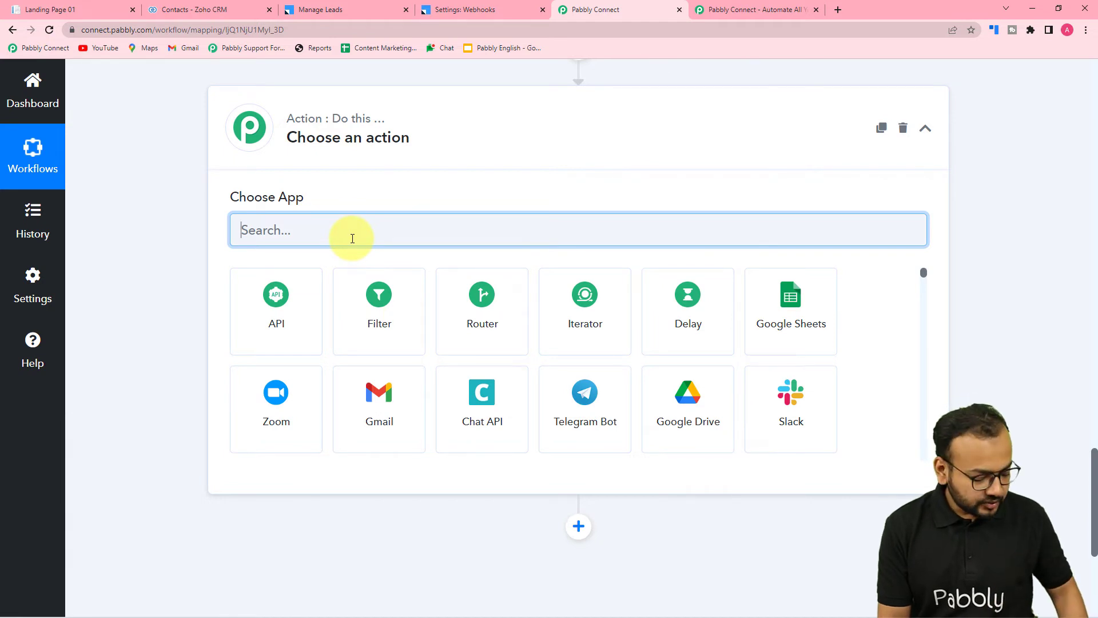
text(zoh)
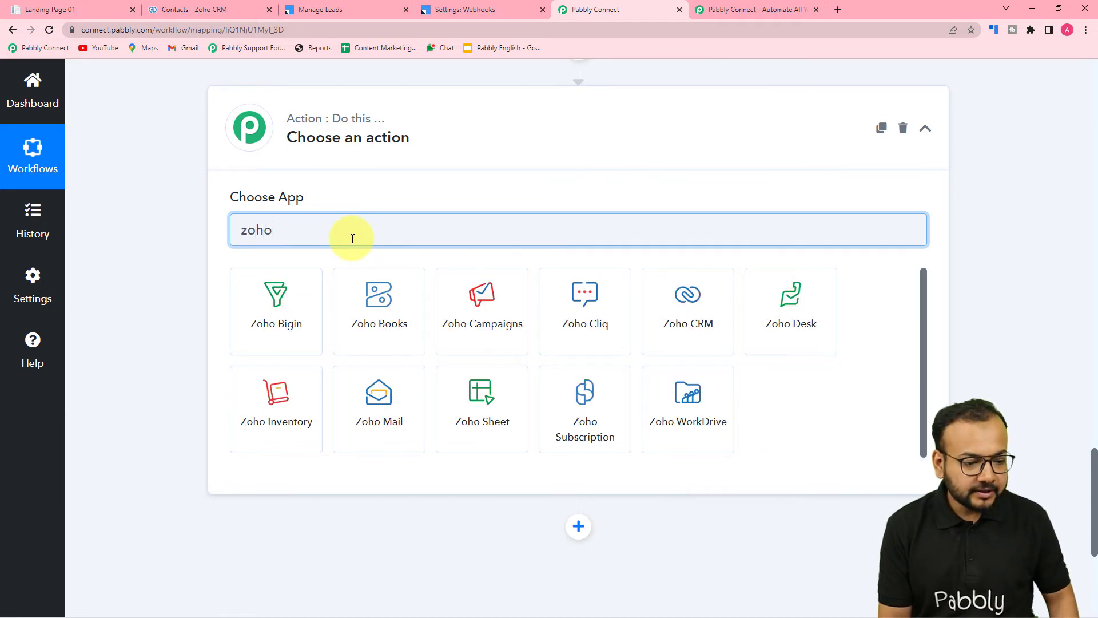
text(o)
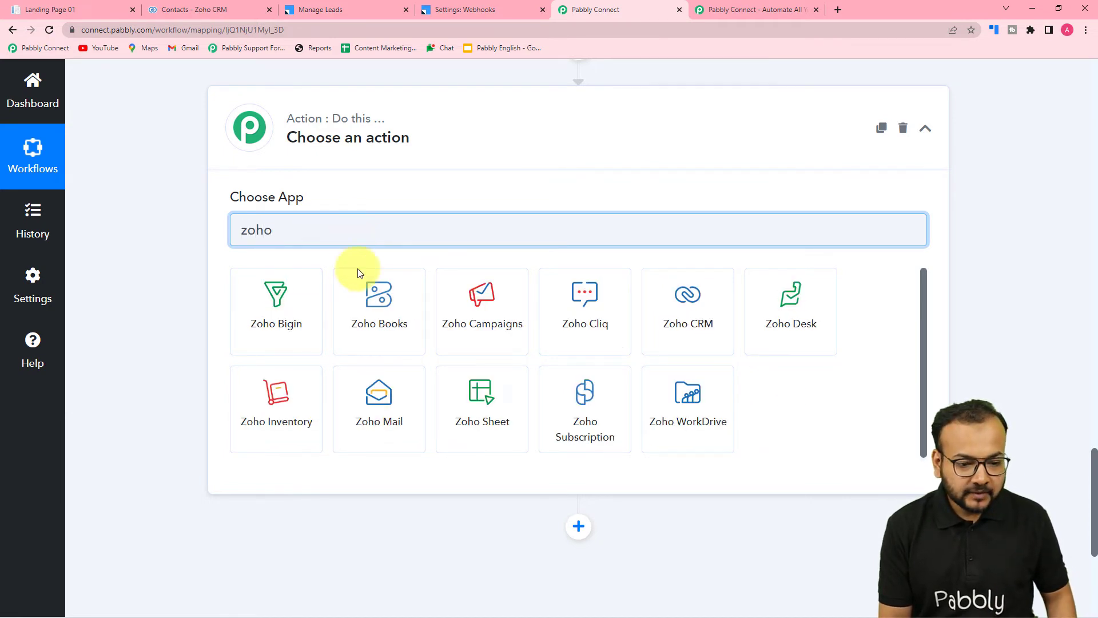
click(682, 335)
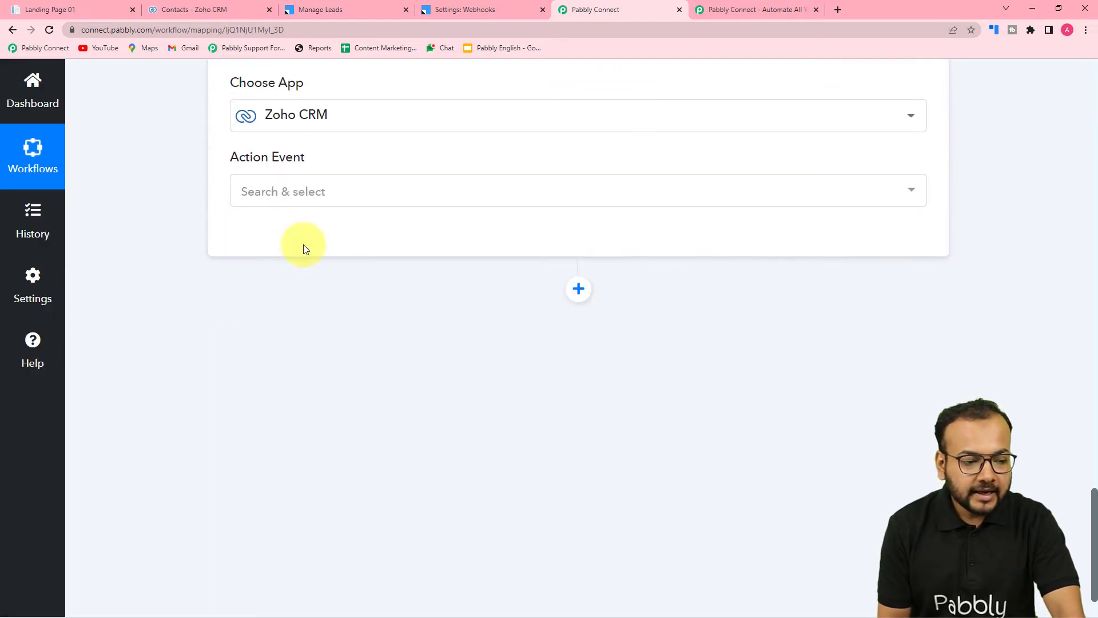
Set the Zoho CRM action event to Insert Record, checking the contacts list in Zoho CRM before choosing it.
click(289, 188)
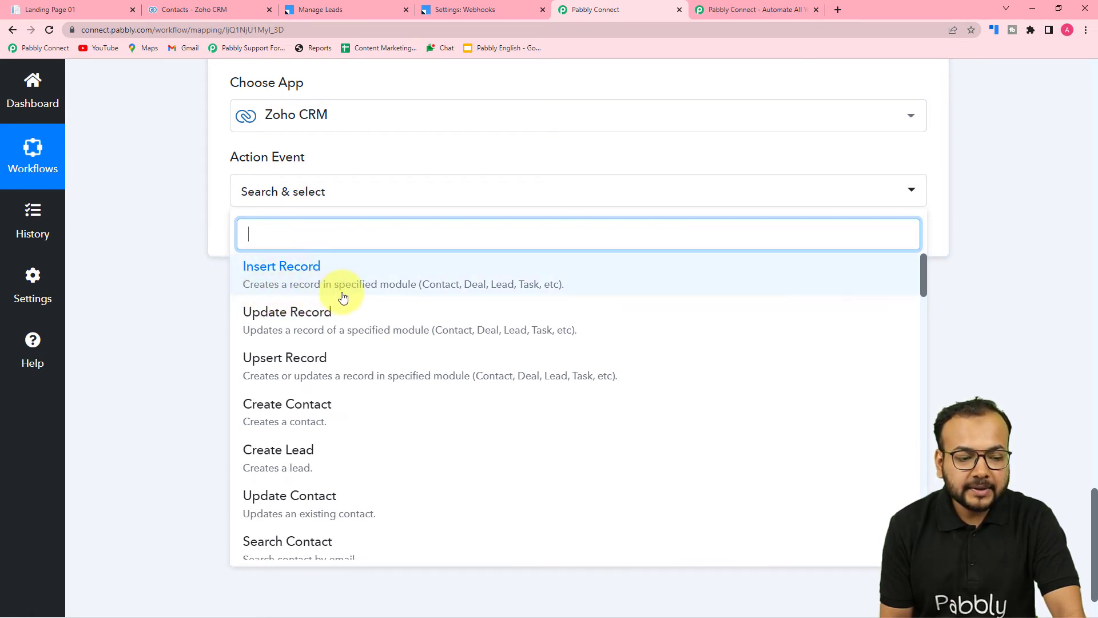
click(180, 5)
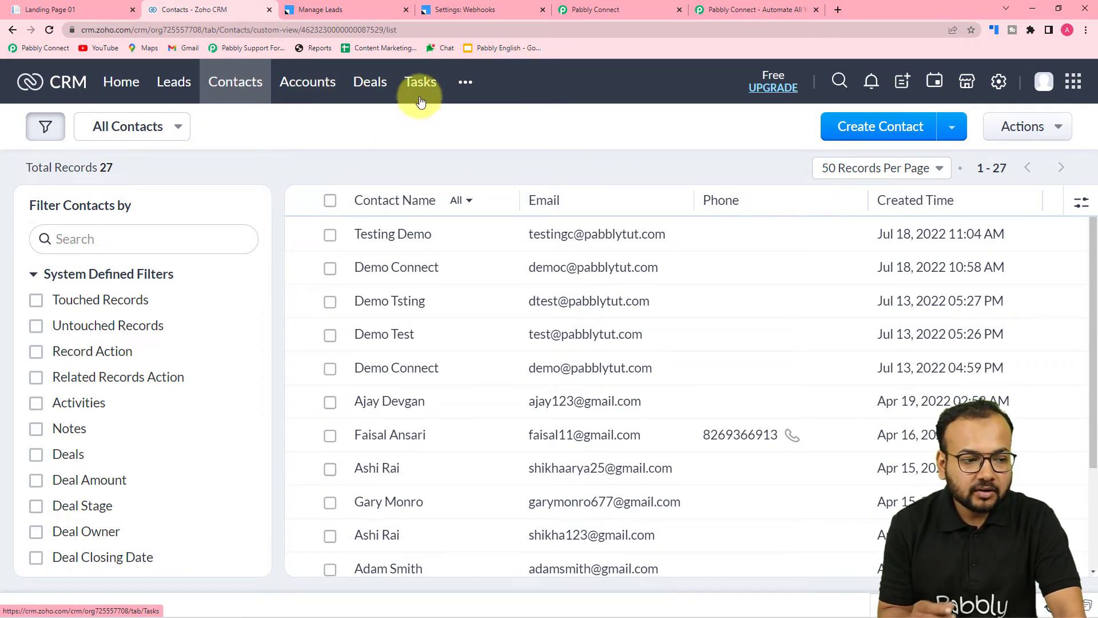
click(589, 10)
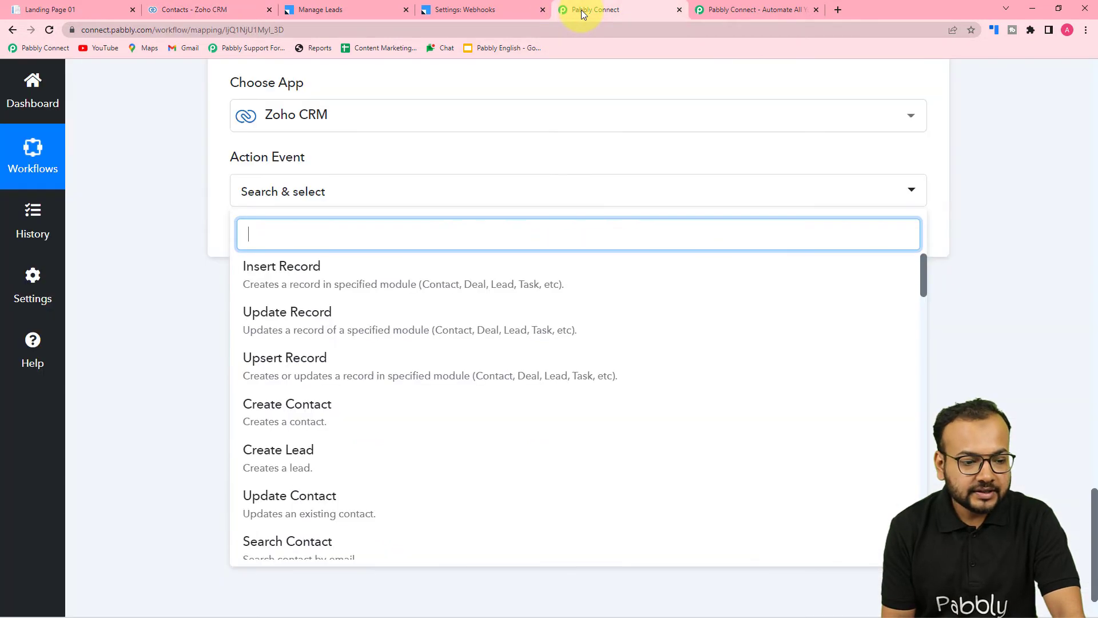
click(281, 275)
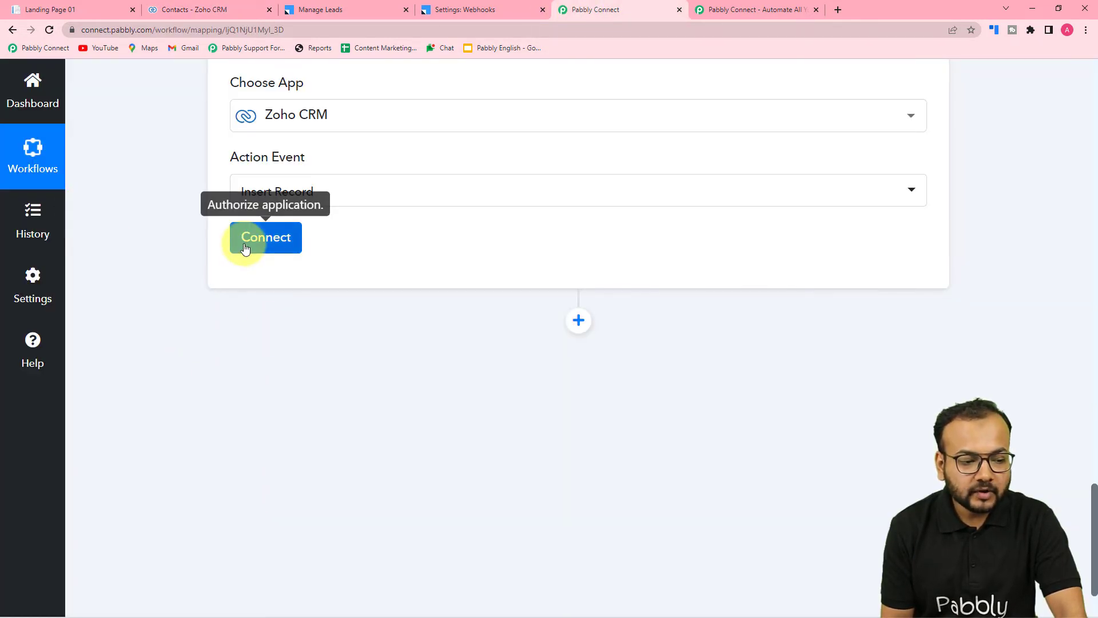
Start adding a new Zoho CRM connection for the Insert Record action, keeping the suggested connection name.
click(246, 238)
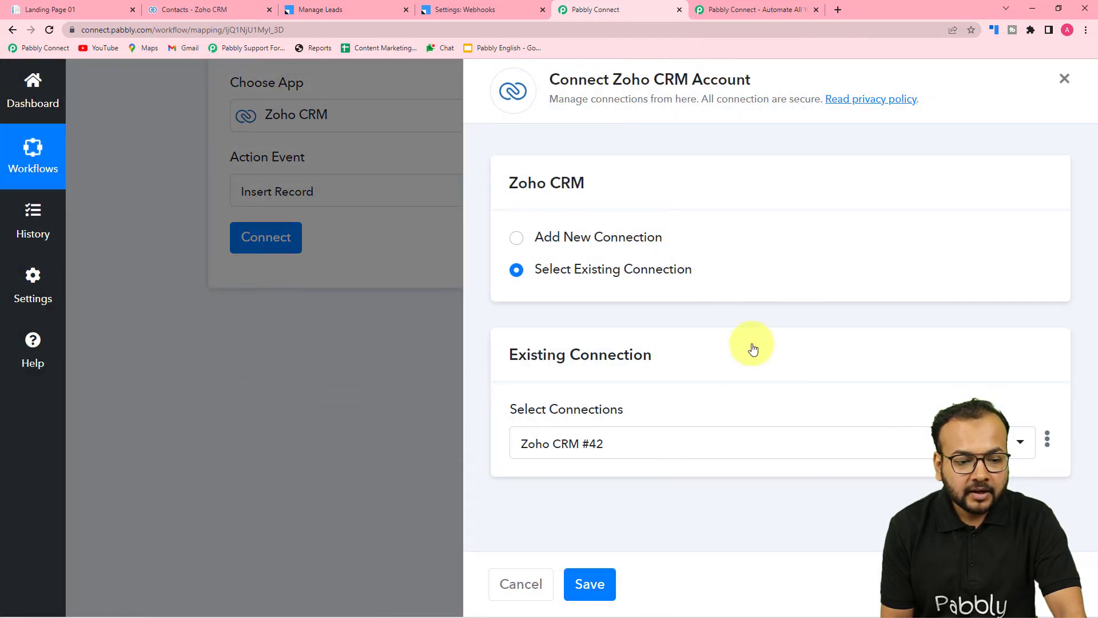
click(515, 241)
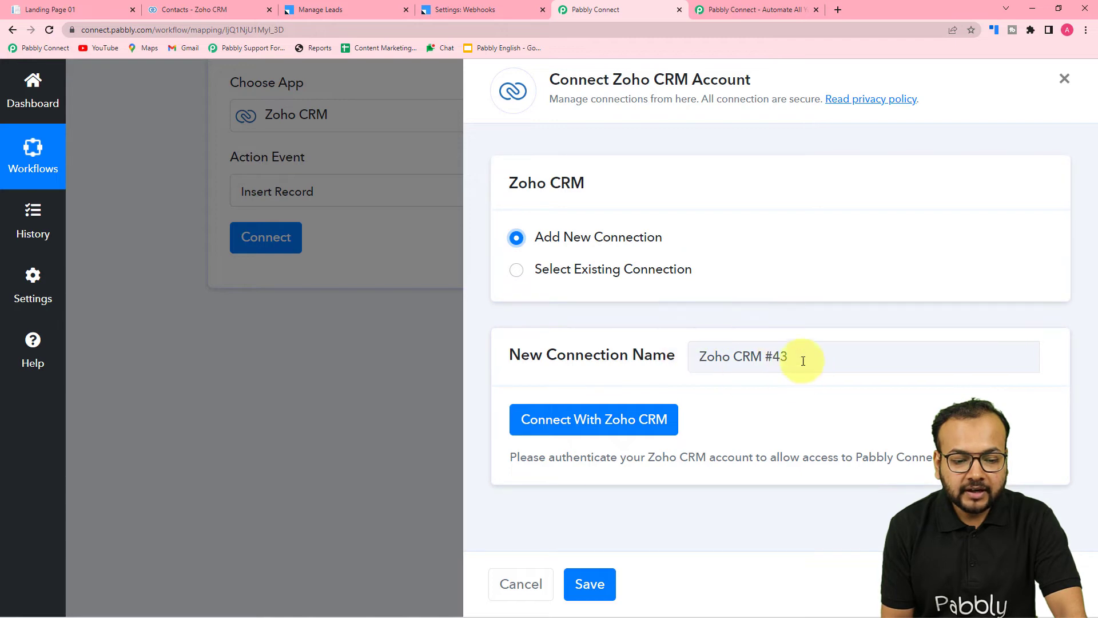
click(565, 418)
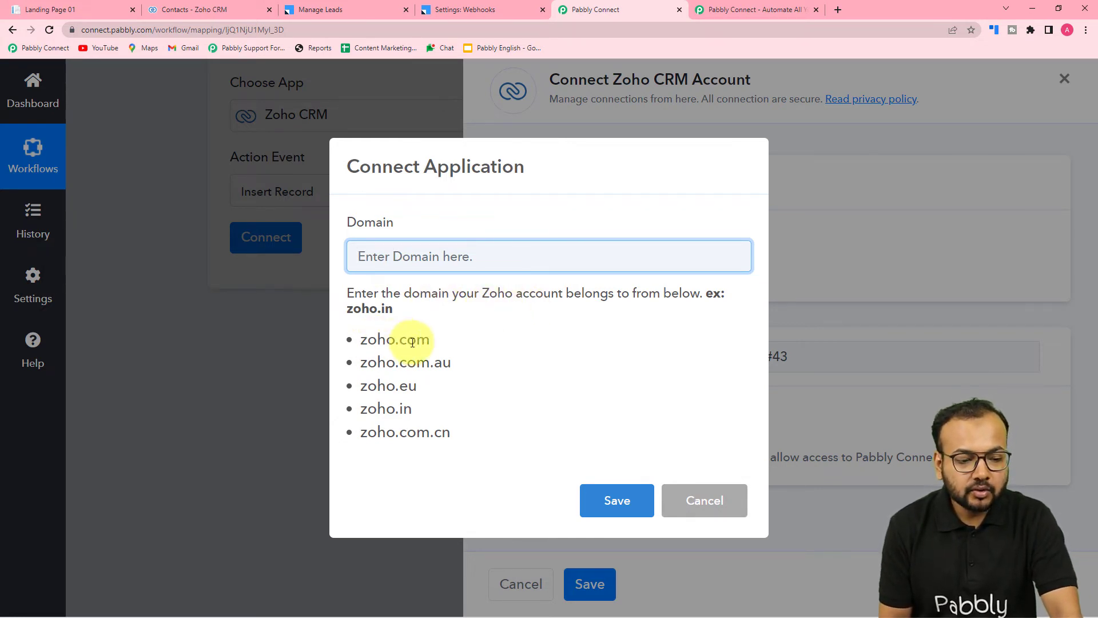
Check the account's domain in Zoho CRM, set the connection's domain to zoho.com and submit it for authorization.
click(212, 10)
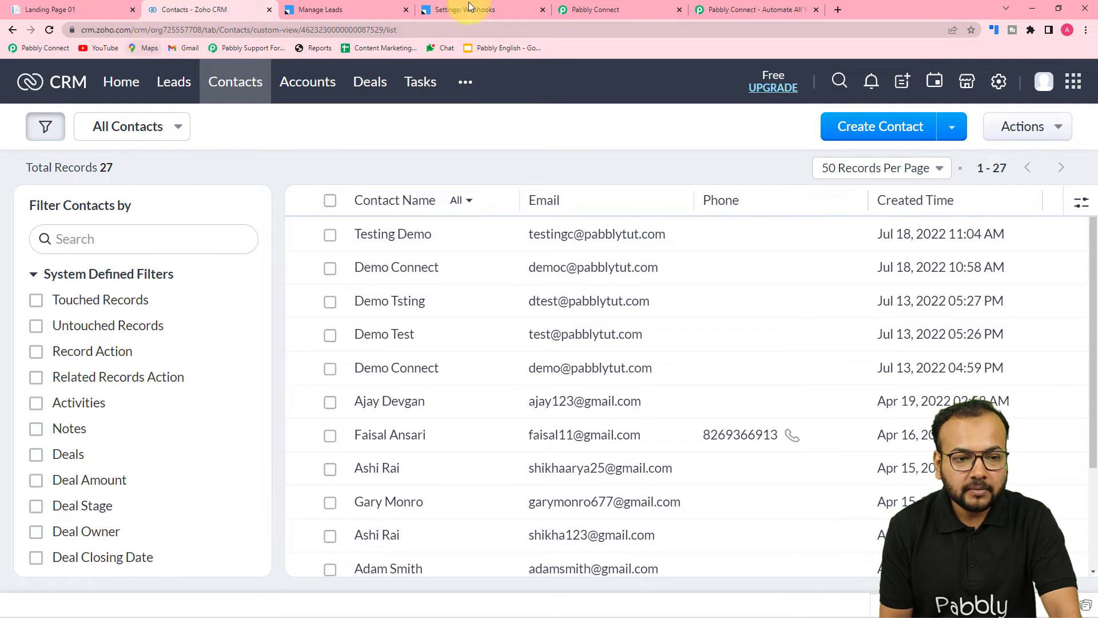
click(592, 10)
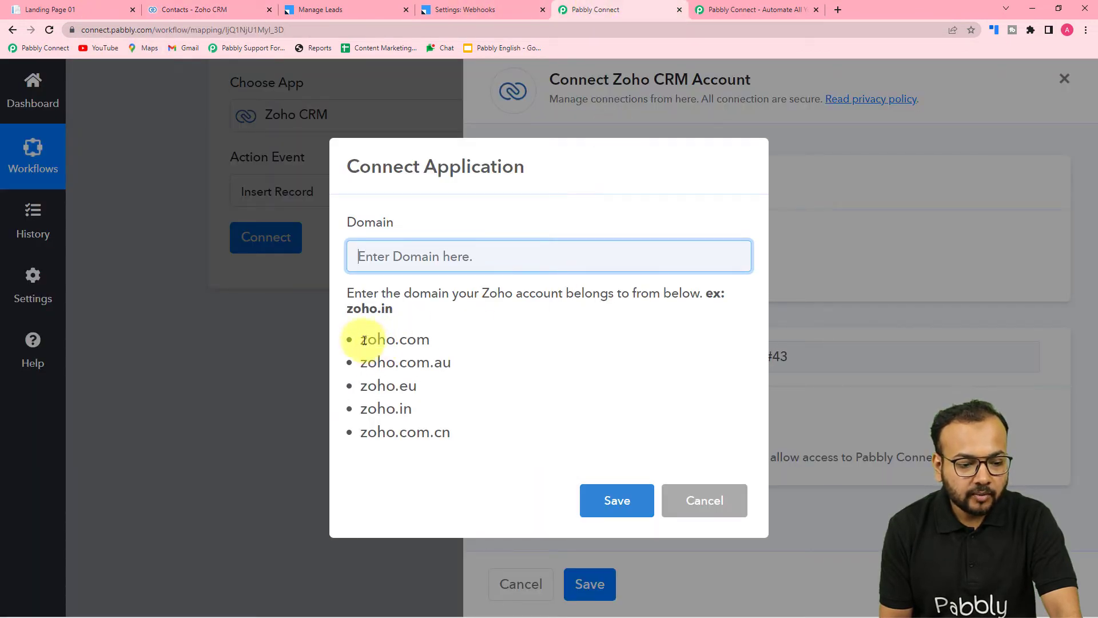
drag(365, 341, 419, 345)
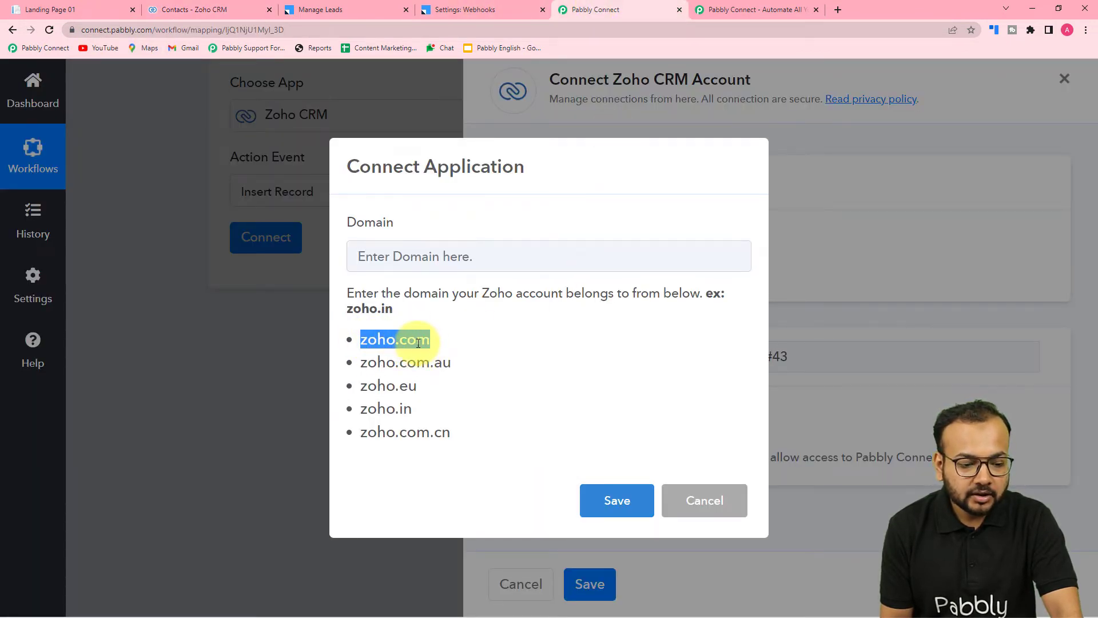
right_click(418, 343)
click(433, 359)
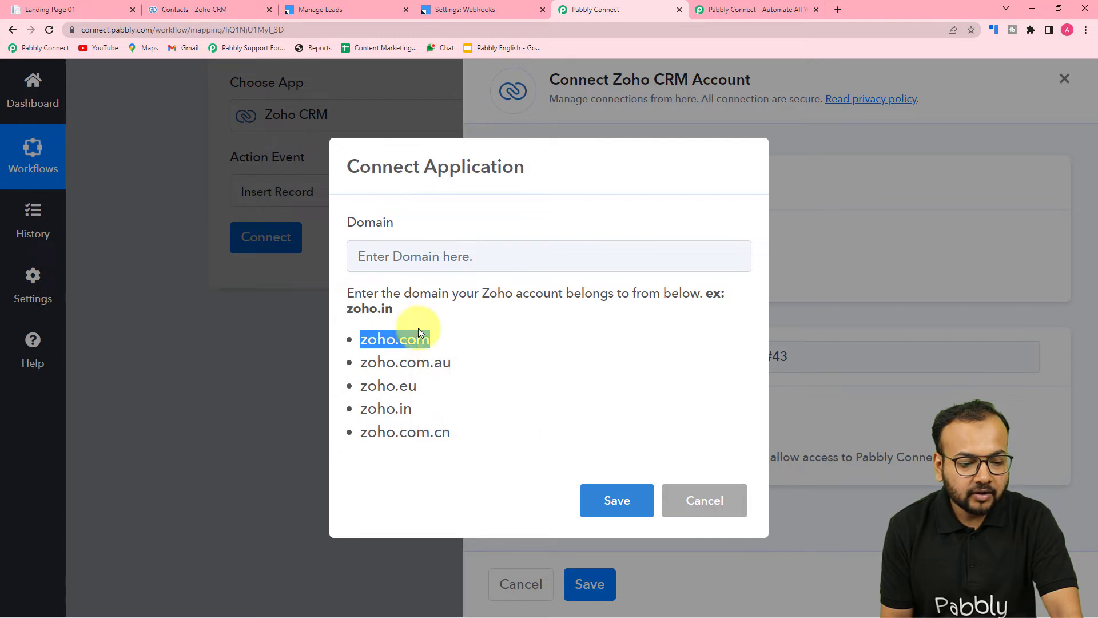
right_click(380, 255)
click(405, 361)
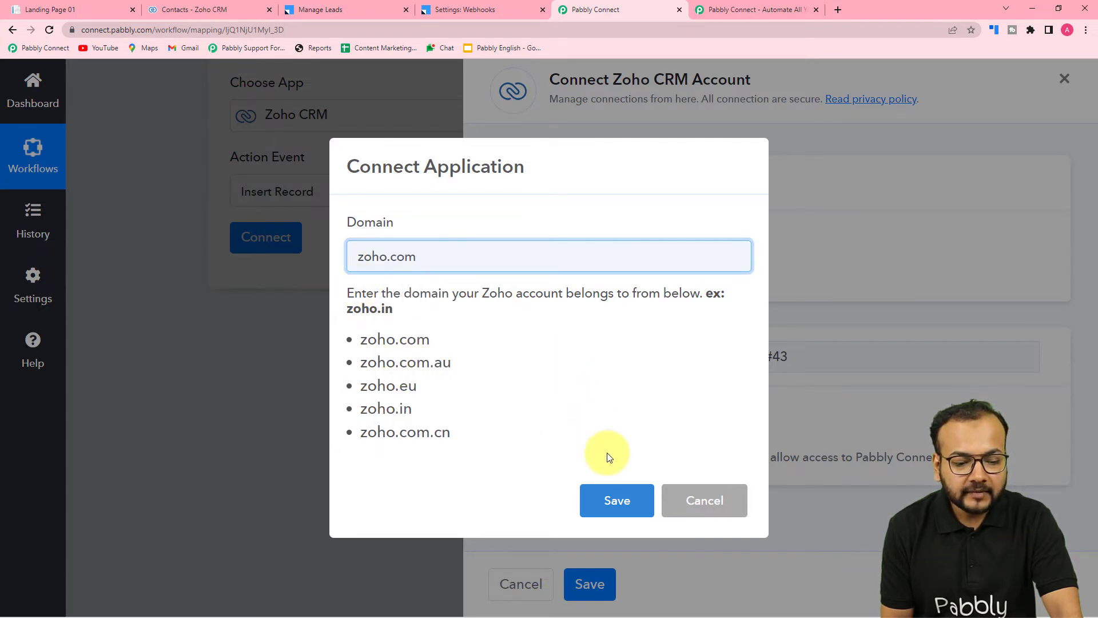
click(610, 504)
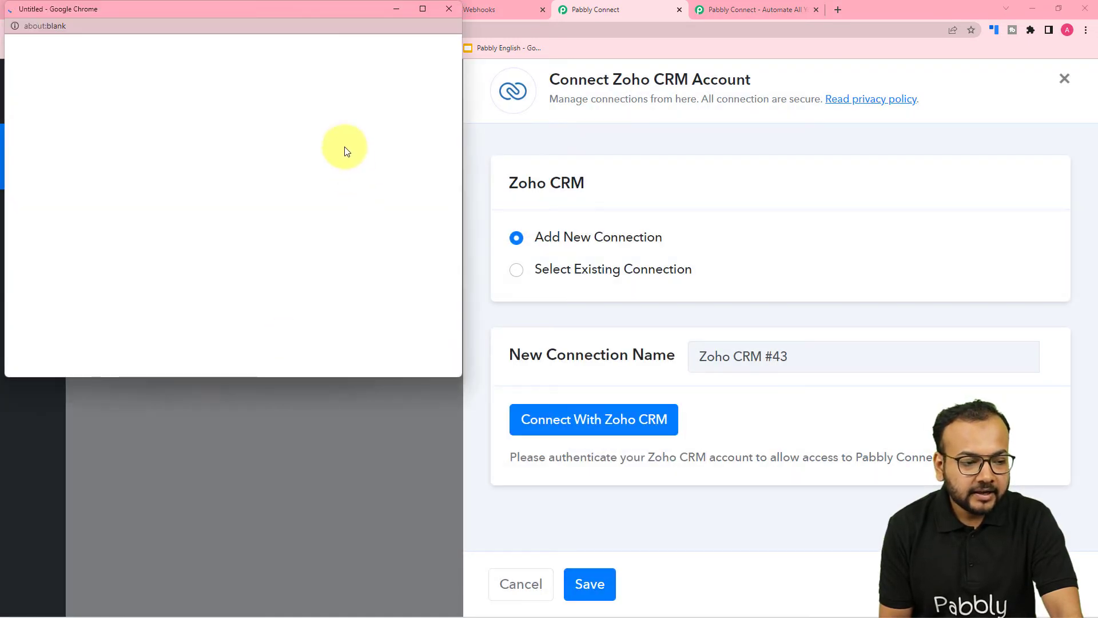
Accept Pabbly Connect's requested access to the Zoho account data to authorize the connection.
scroll(191, 195, down, 4)
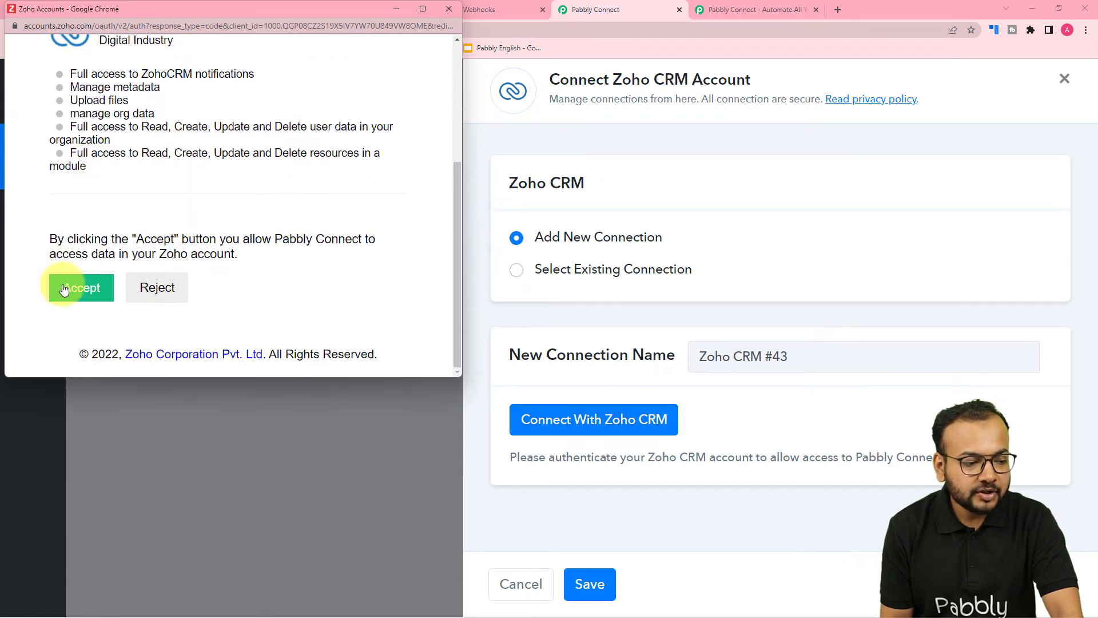
click(60, 295)
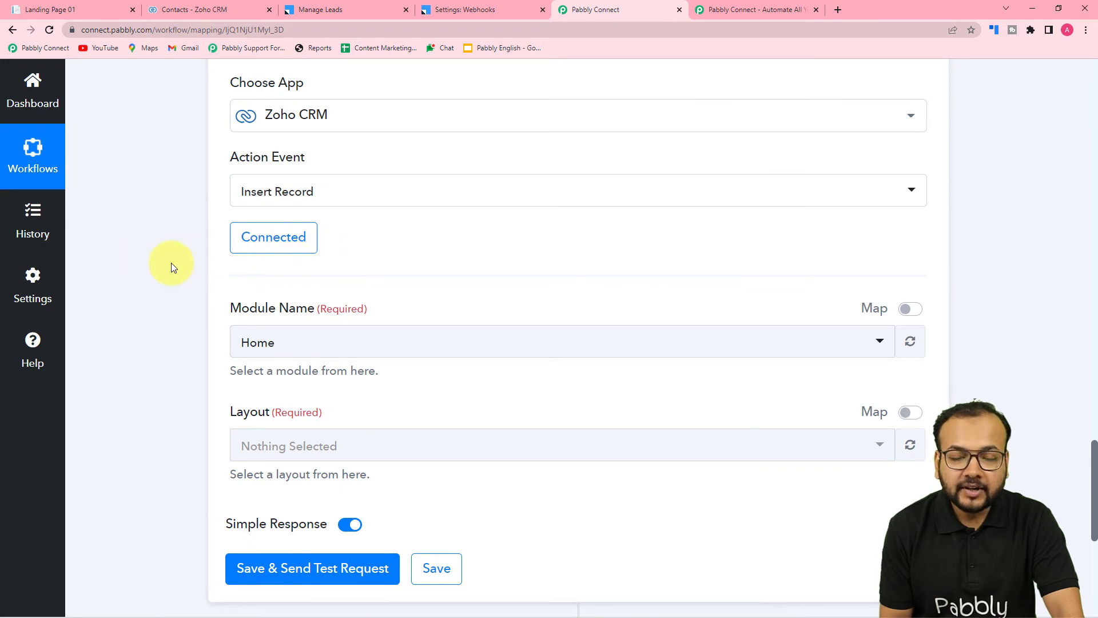
Set the record's module to Contacts and its layout to Standard in the Insert Record action.
scroll(89, 263, down, 3)
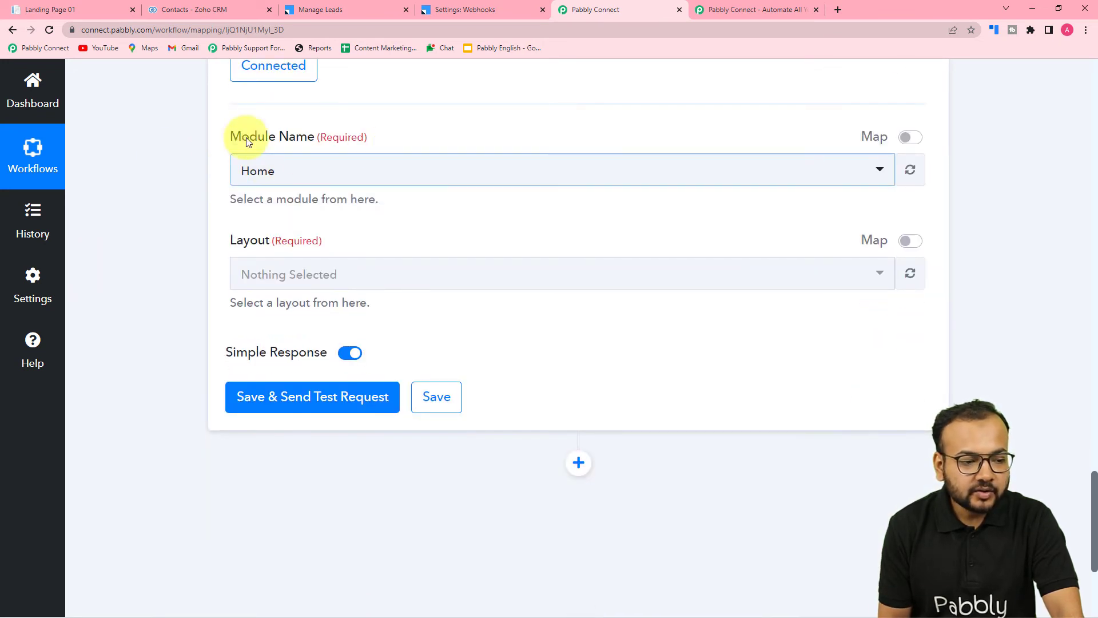
click(365, 174)
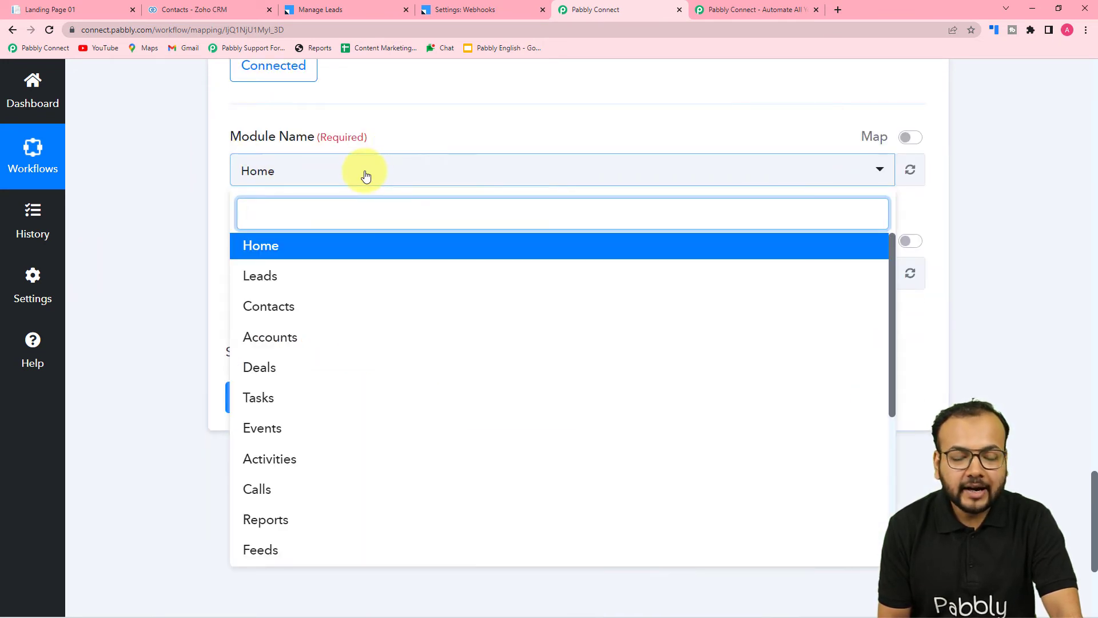
click(266, 307)
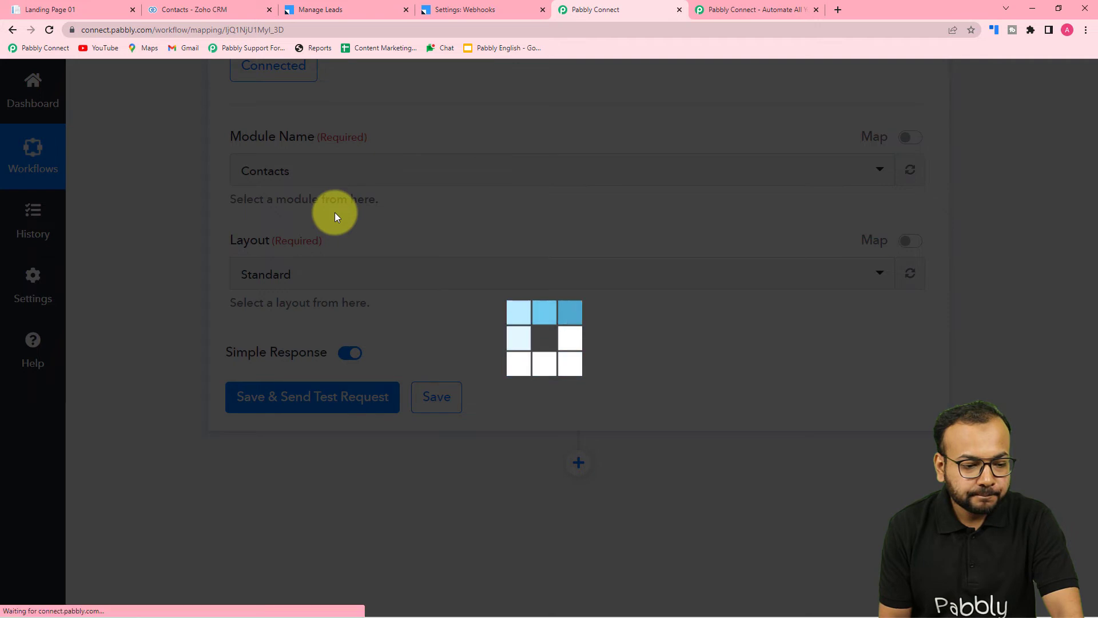
scroll(335, 216, down, 1)
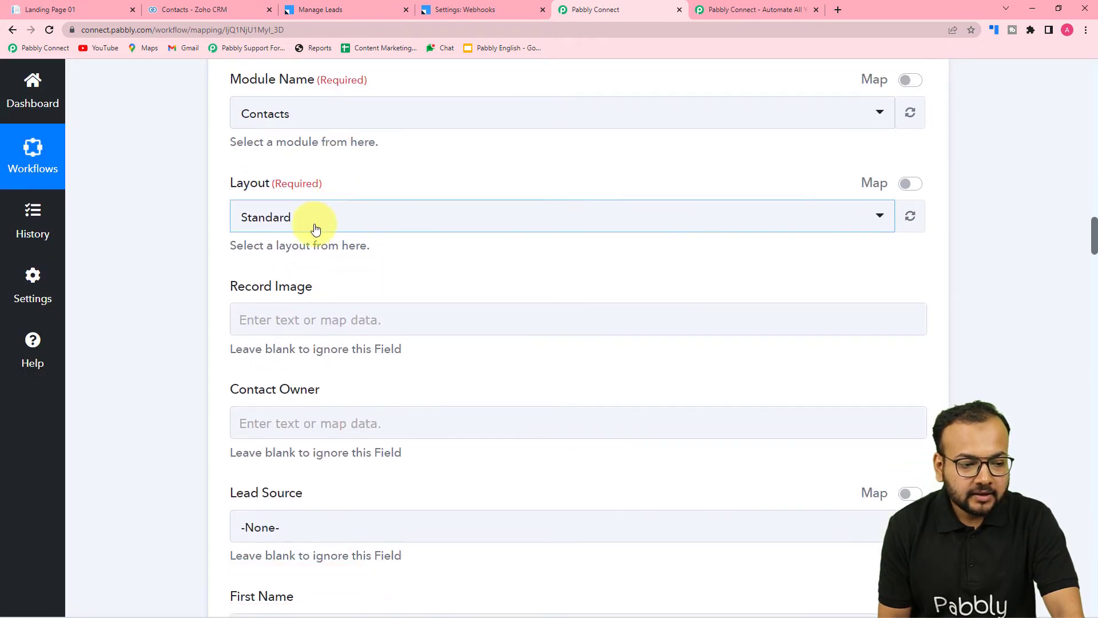
click(312, 229)
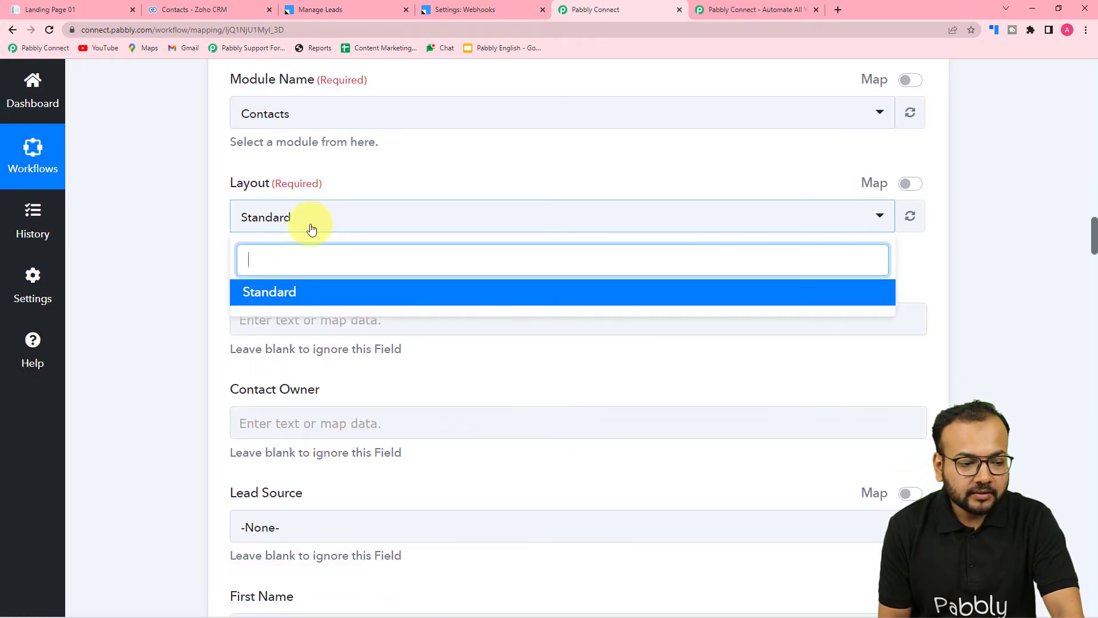
click(269, 291)
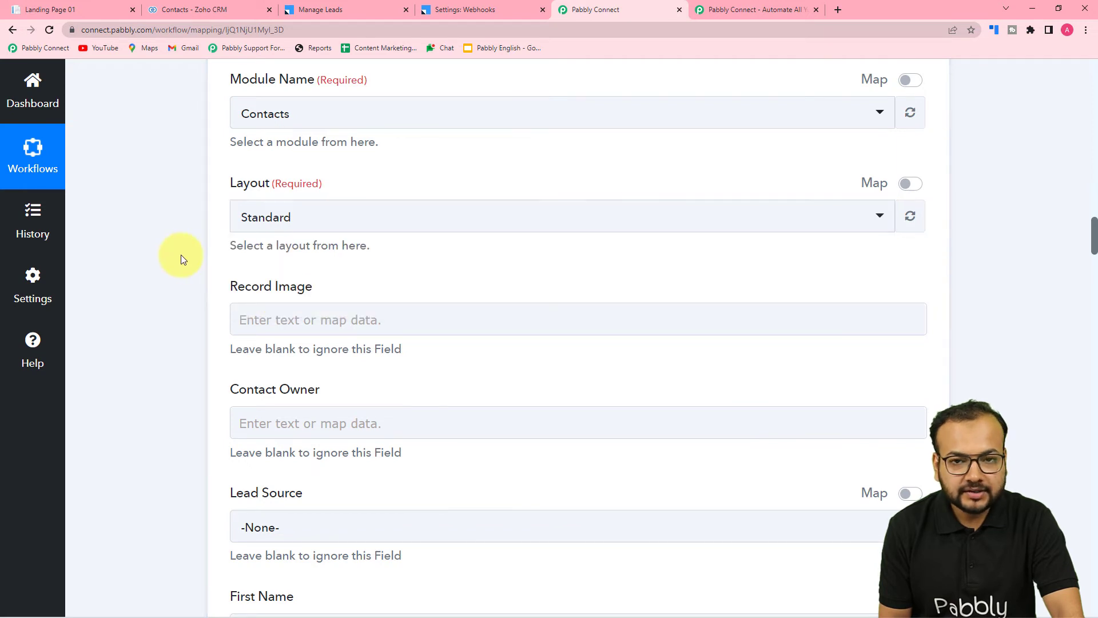
Review the contact fields offered for mapping in the Insert Record action, such as contact owner, names, email and phone.
scroll(180, 255, down, 4)
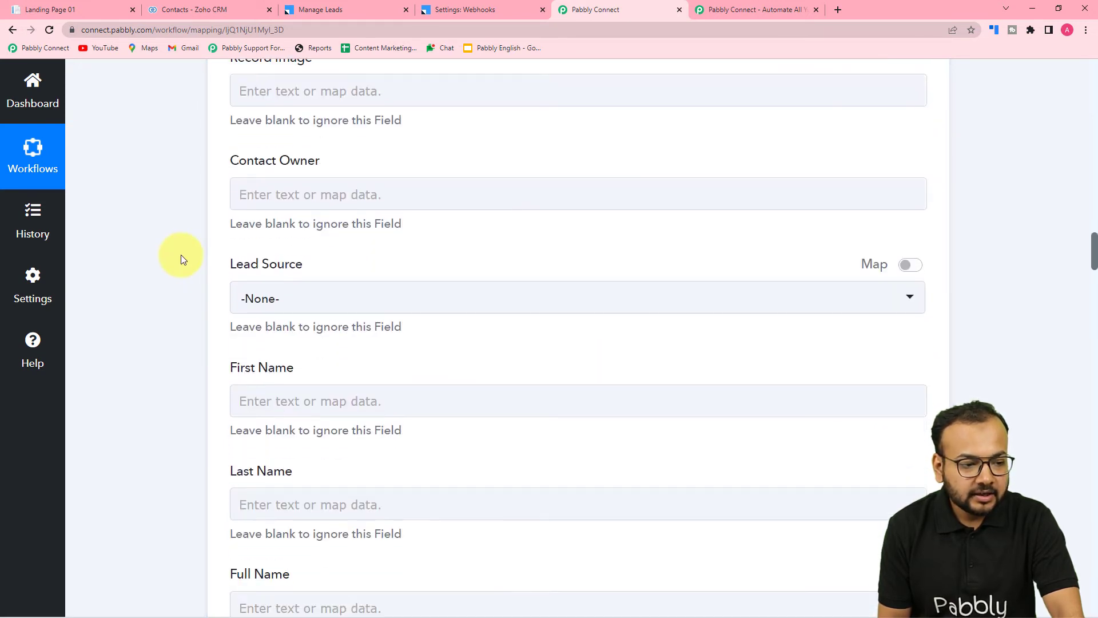
scroll(181, 255, down, 14)
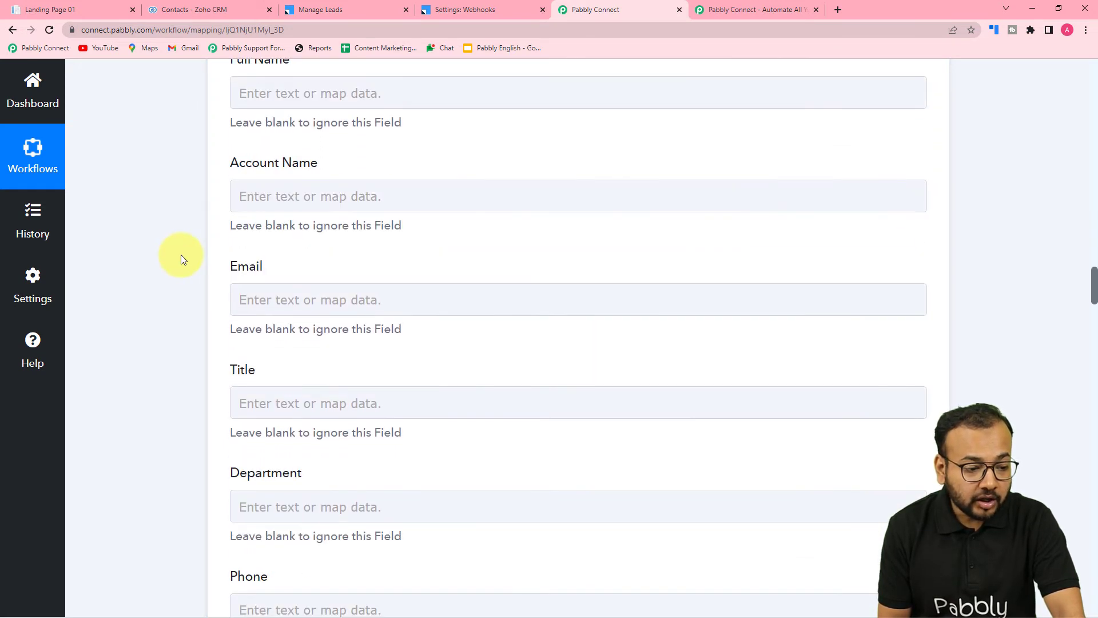
scroll(181, 256, down, 2)
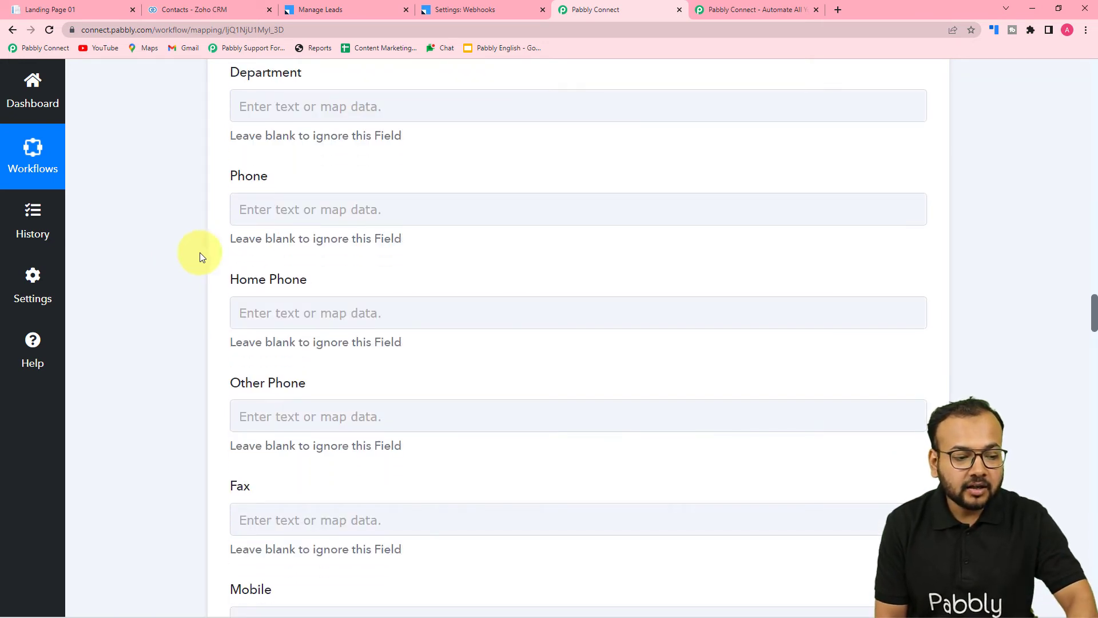
scroll(252, 249, up, 13)
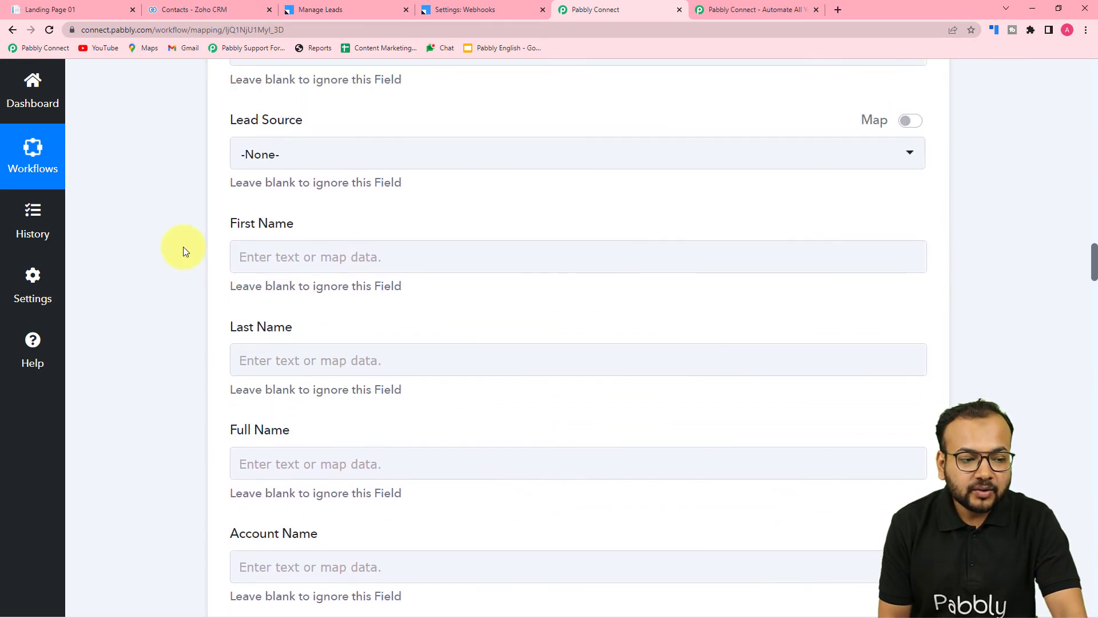
scroll(185, 252, up, 4)
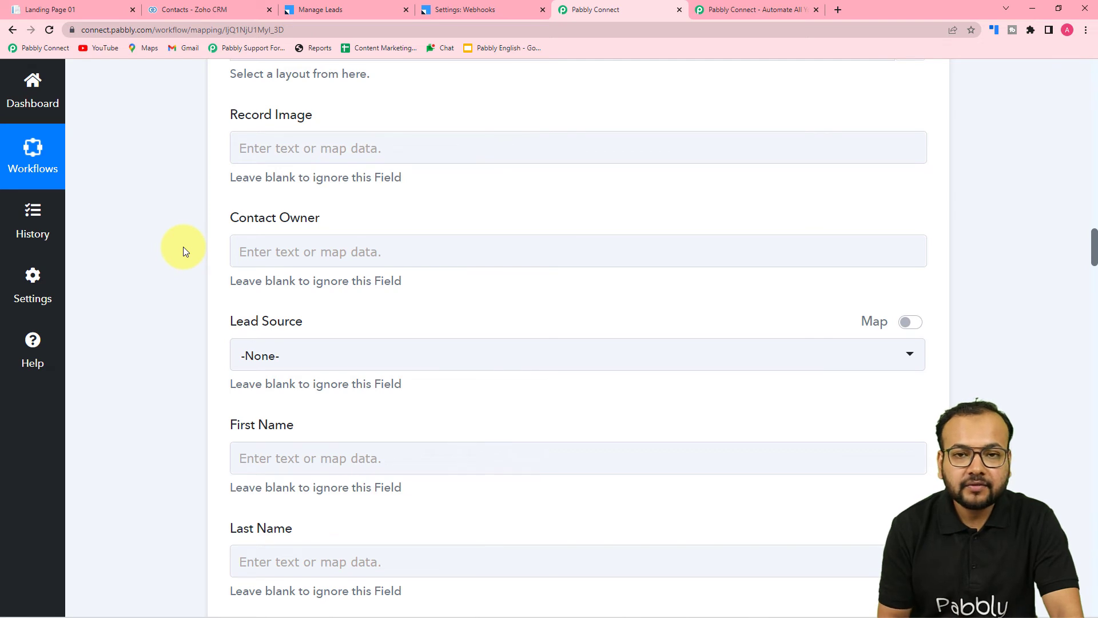
scroll(184, 251, up, 6)
scroll(184, 250, down, 3)
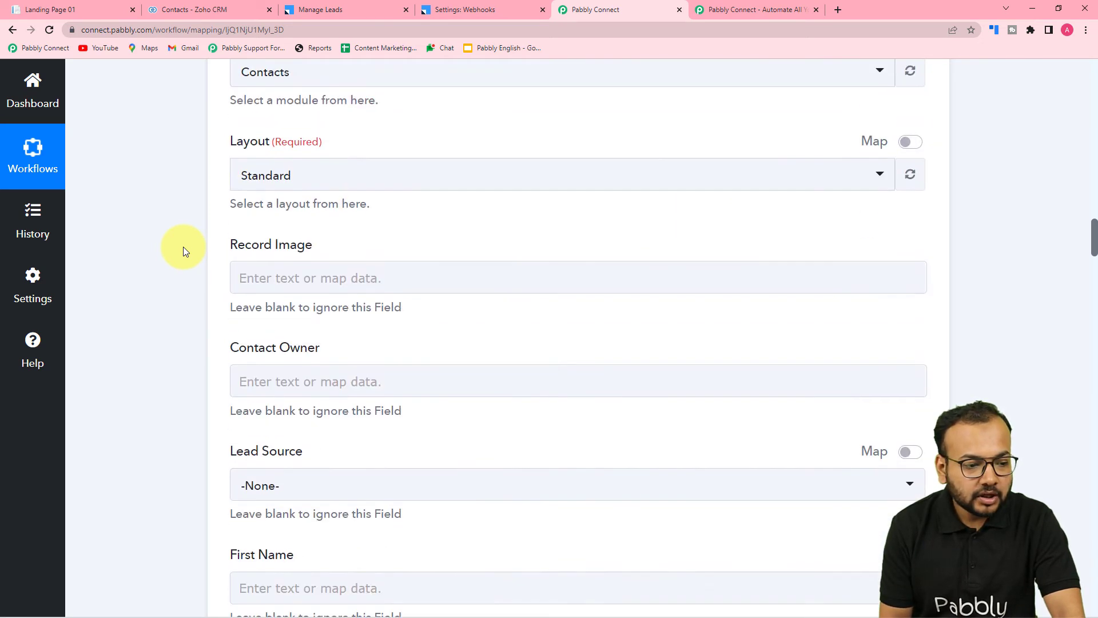
scroll(183, 250, down, 2)
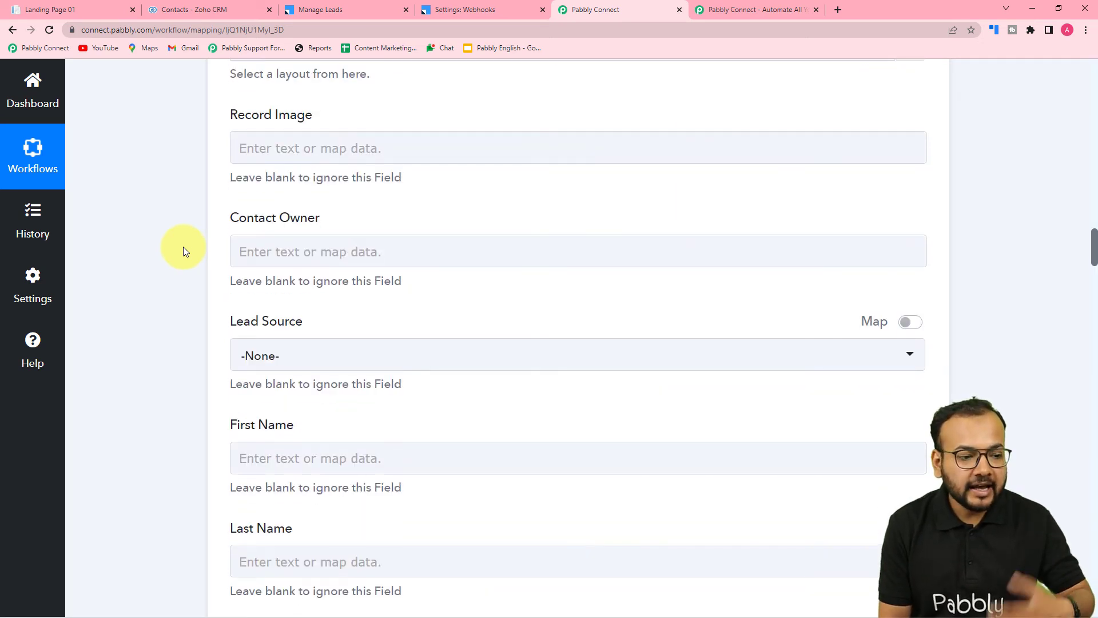
scroll(183, 245, down, 2)
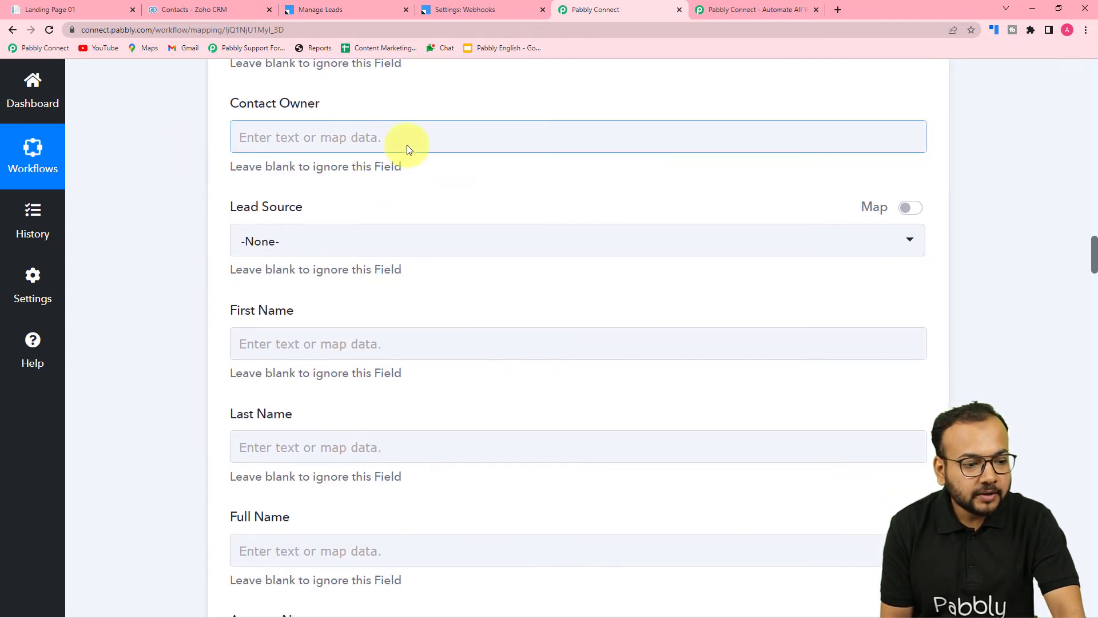
click(255, 140)
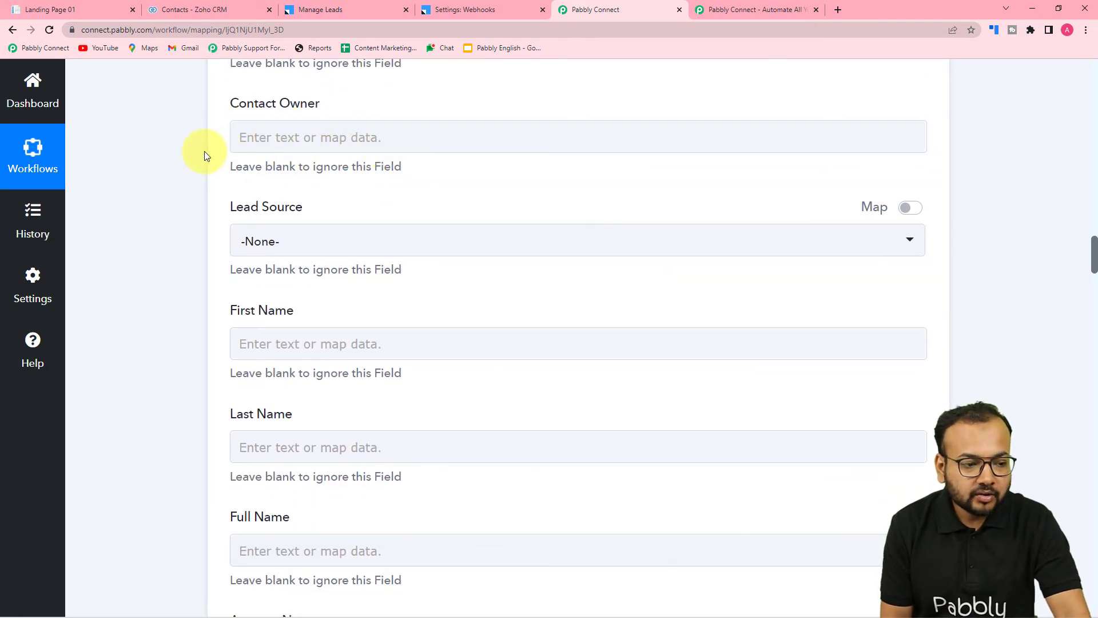
scroll(204, 151, down, 3)
scroll(278, 158, up, 2)
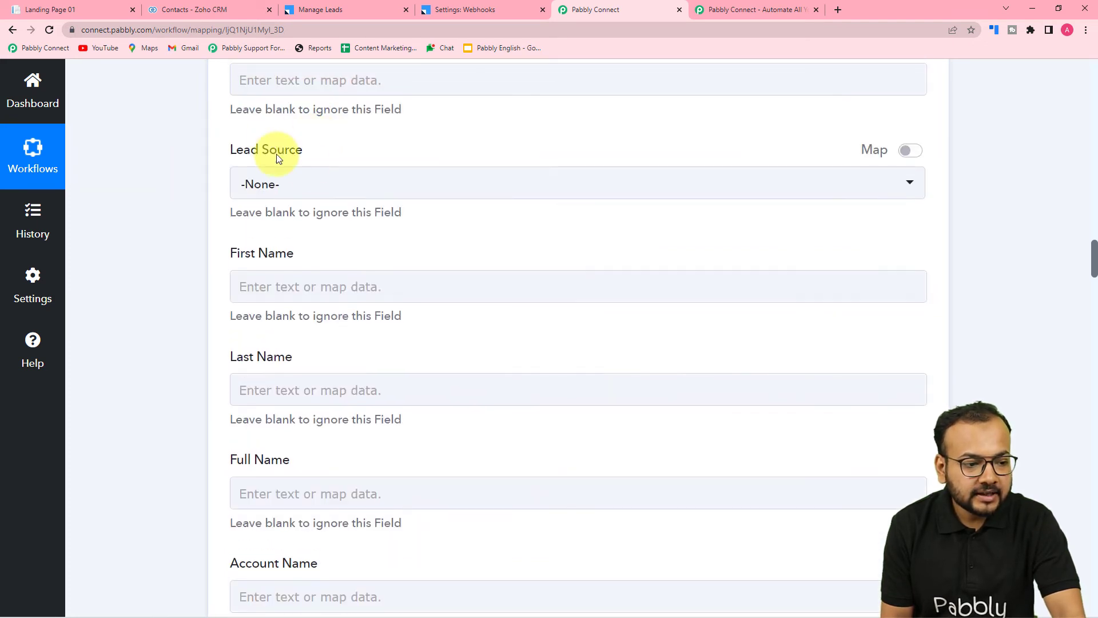
Look through the predefined Lead Source options without choosing one.
click(251, 189)
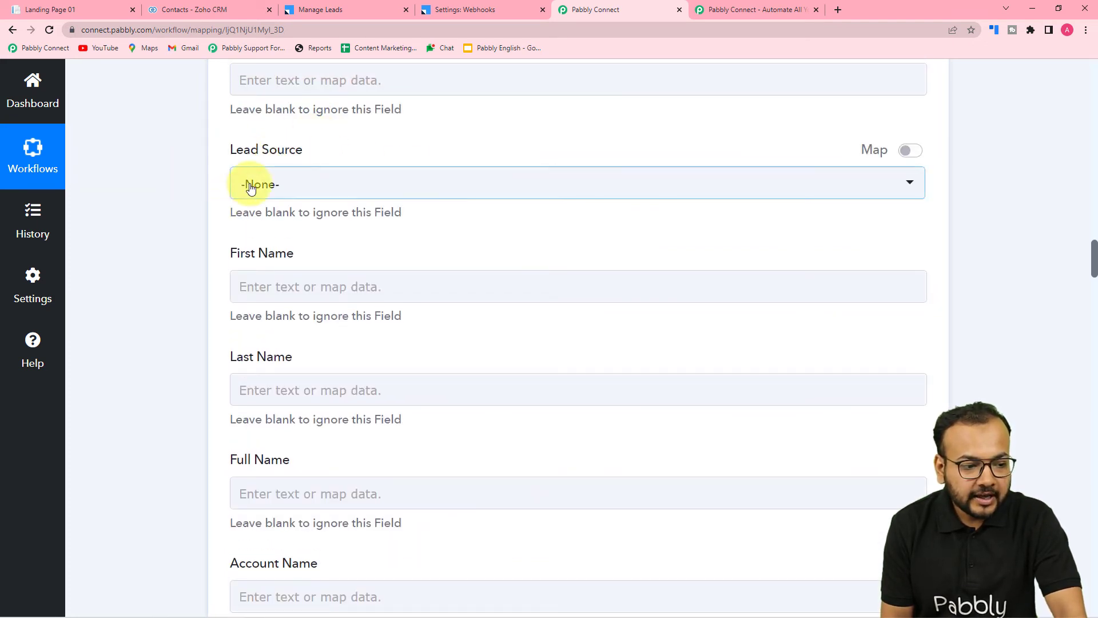
click(317, 197)
scroll(326, 340, down, 5)
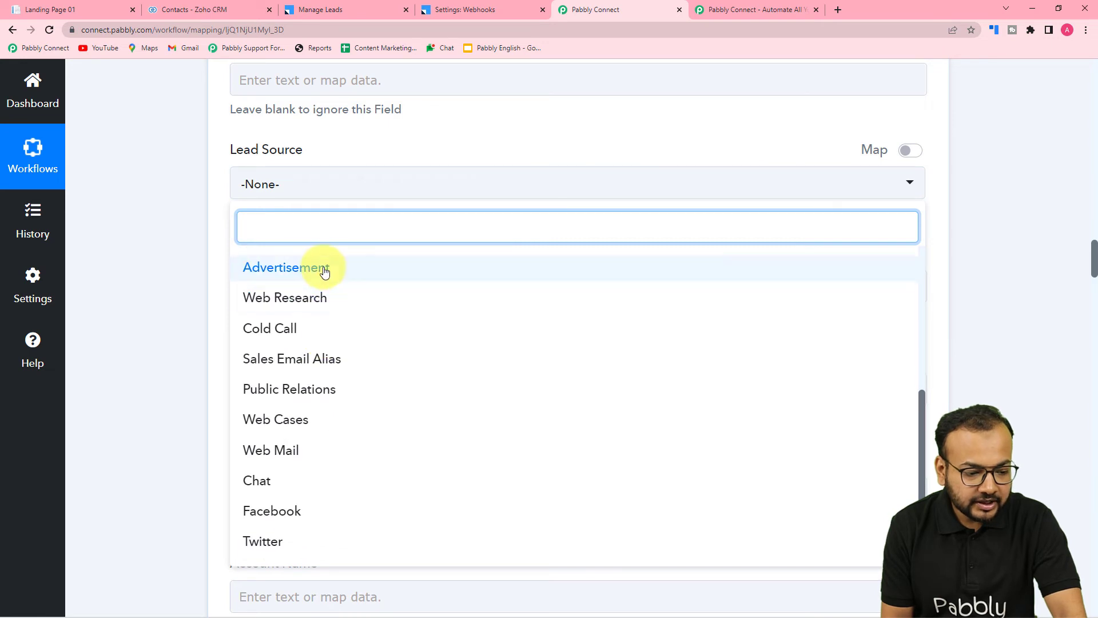
scroll(294, 478, down, 2)
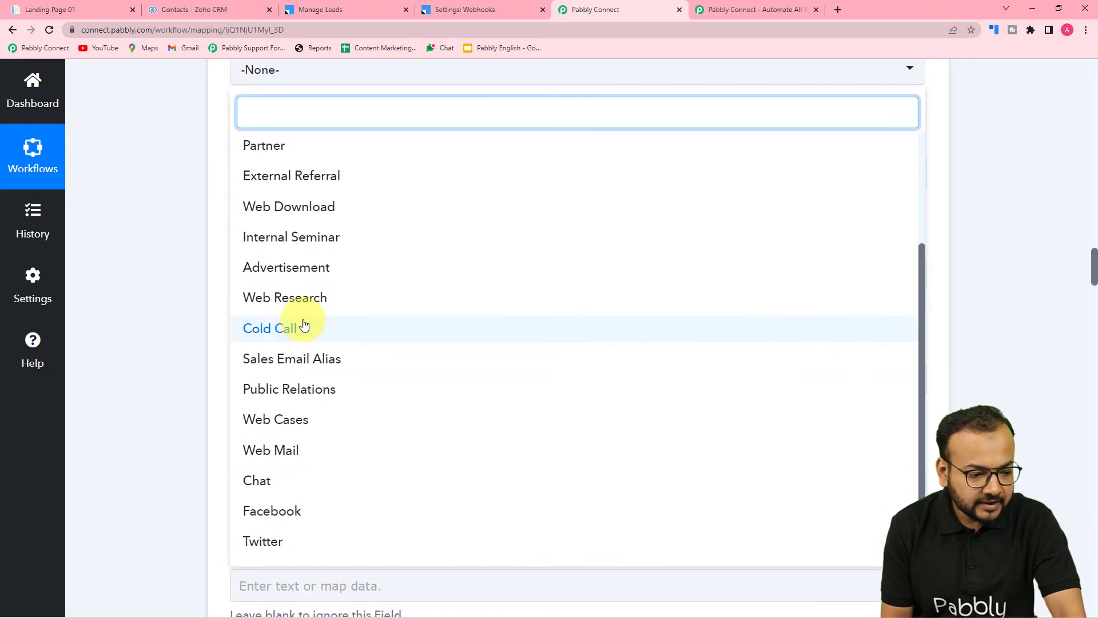
scroll(289, 265, up, 3)
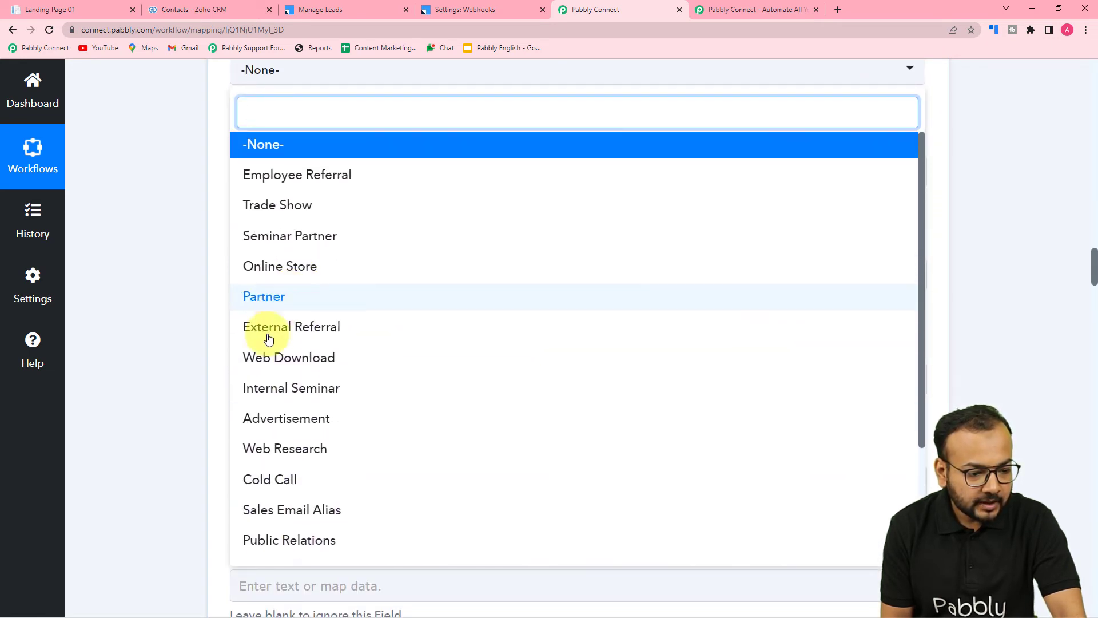
scroll(269, 316, up, 2)
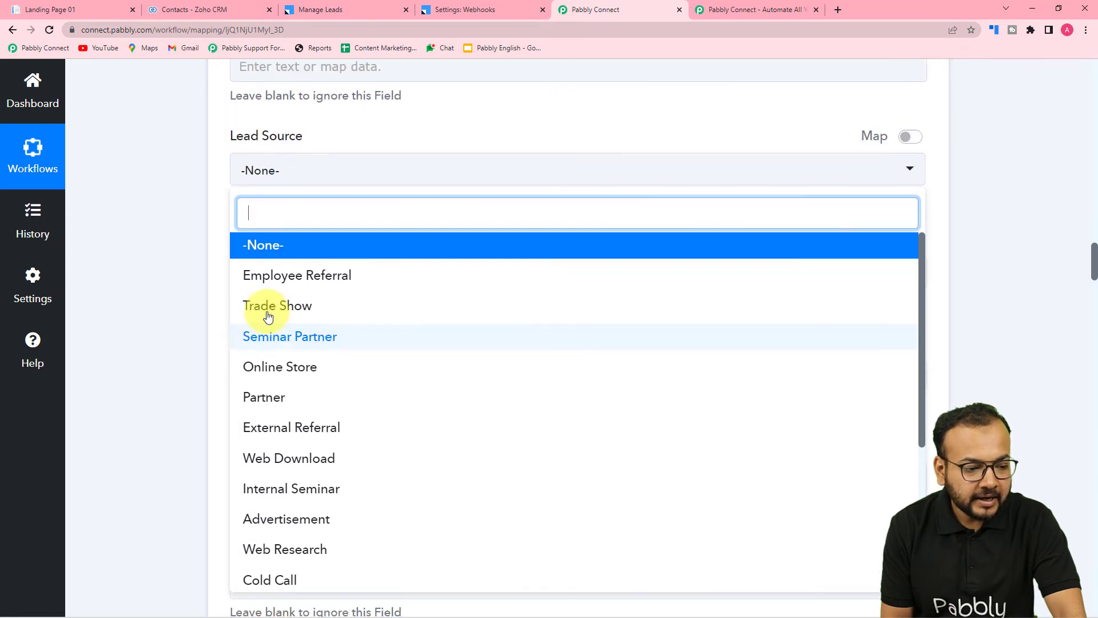
click(166, 238)
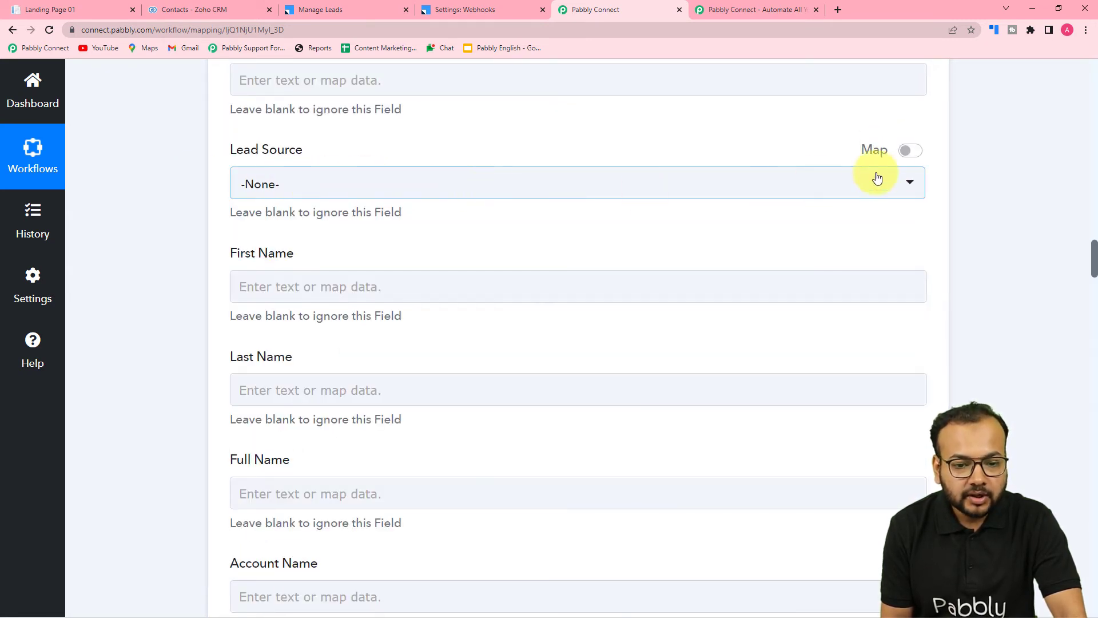
Enable mapping for Lead Source and replace its -None- value with Origin from the Leadsquared New Lead data.
click(911, 151)
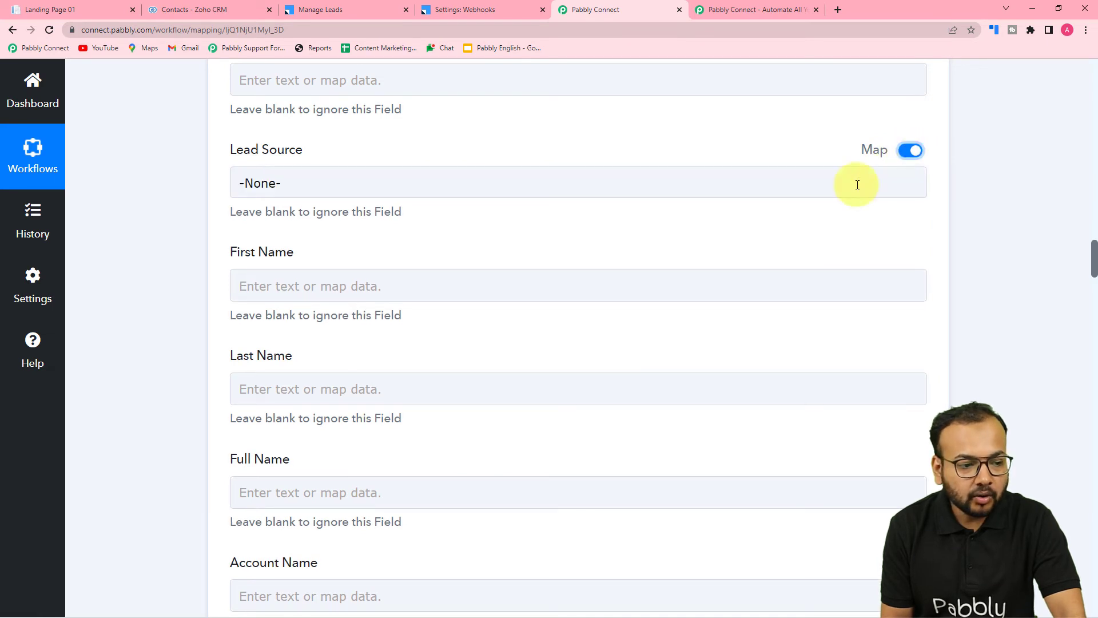
click(357, 177)
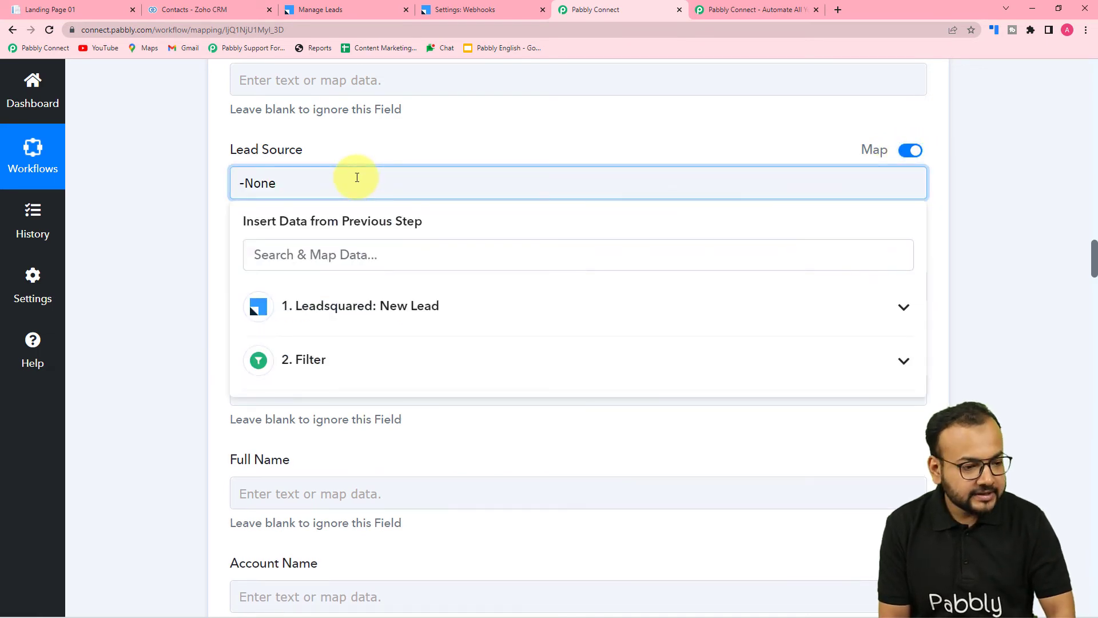
click(387, 309)
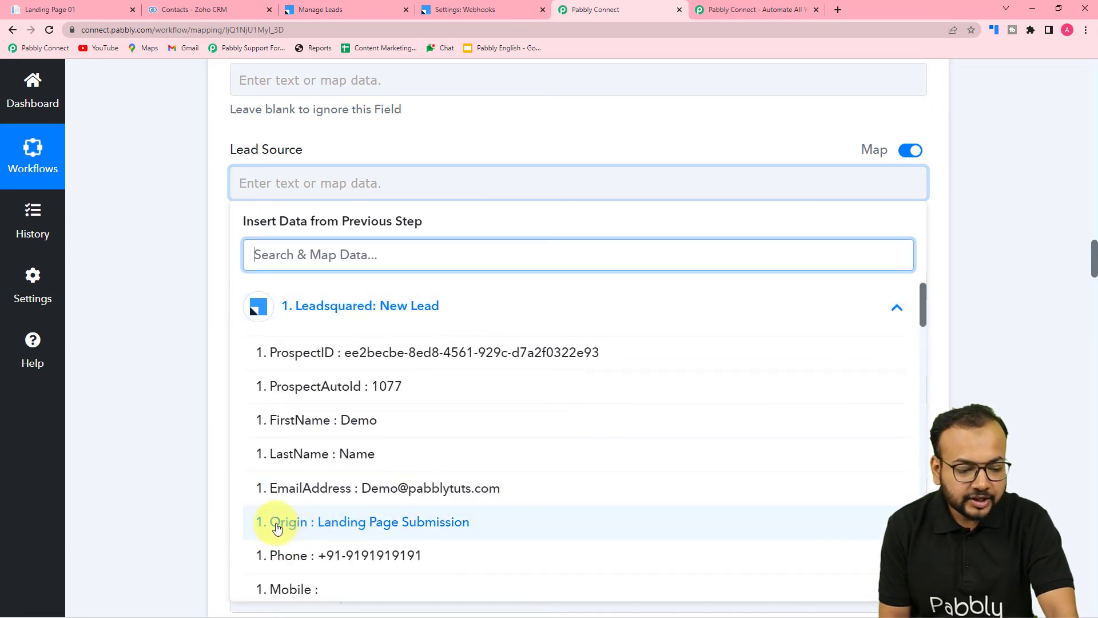
click(297, 526)
click(149, 272)
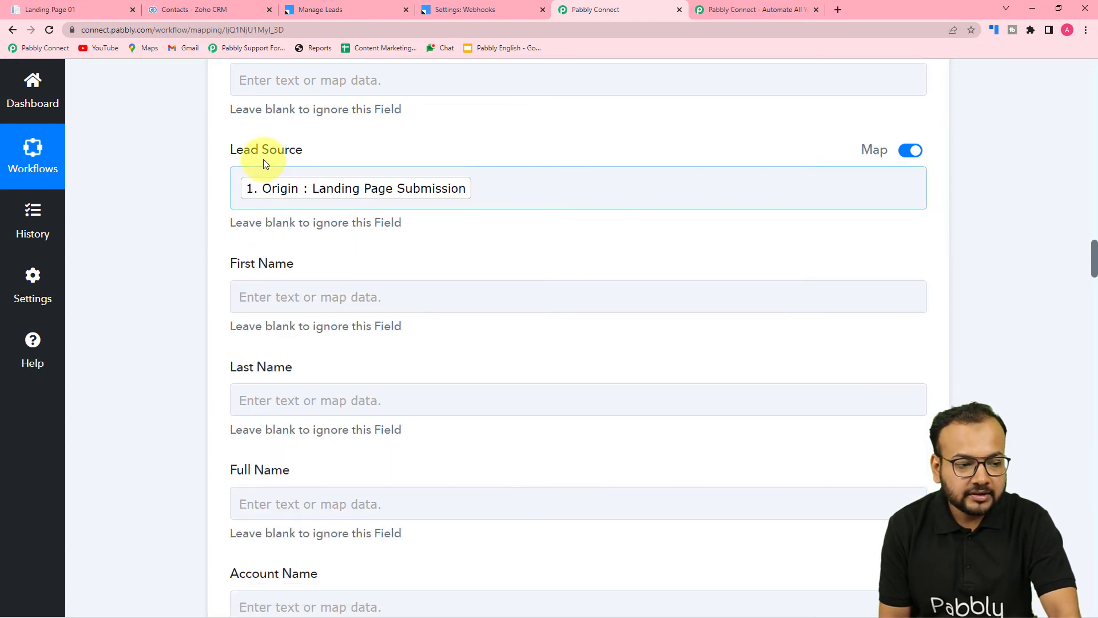
Map the contact's First Name to FirstName from the Leadsquared New Lead data.
scroll(181, 214, down, 3)
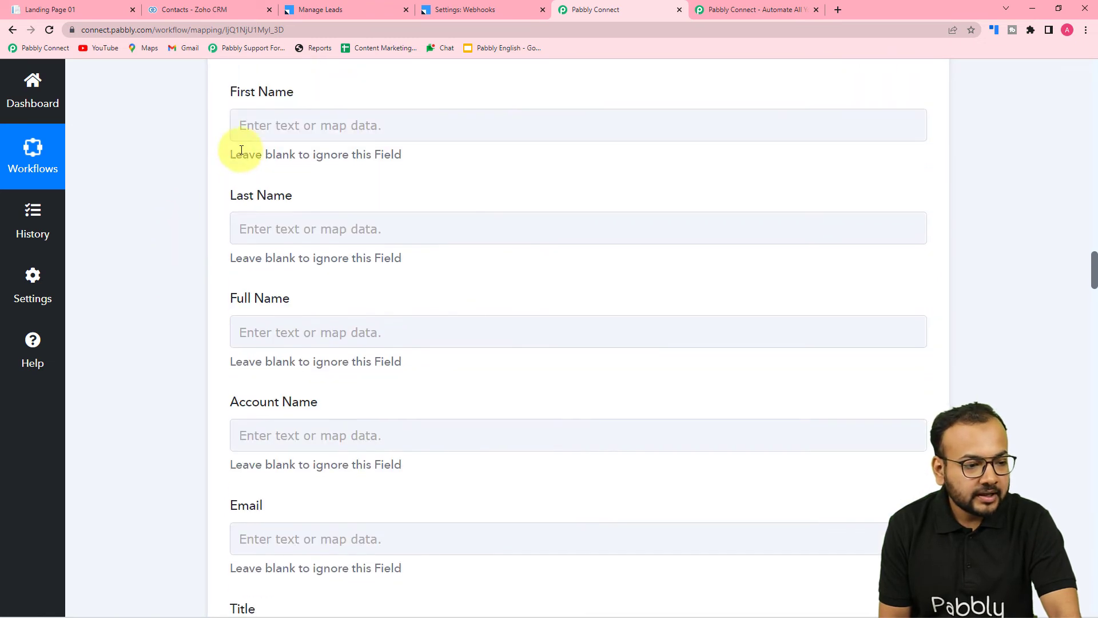
click(323, 127)
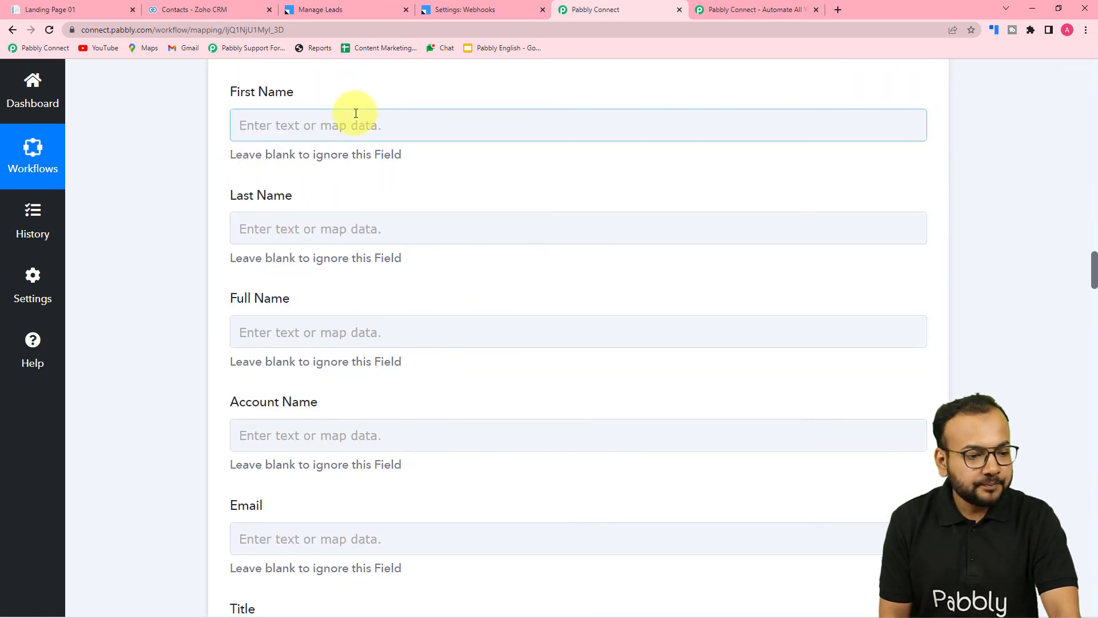
click(345, 125)
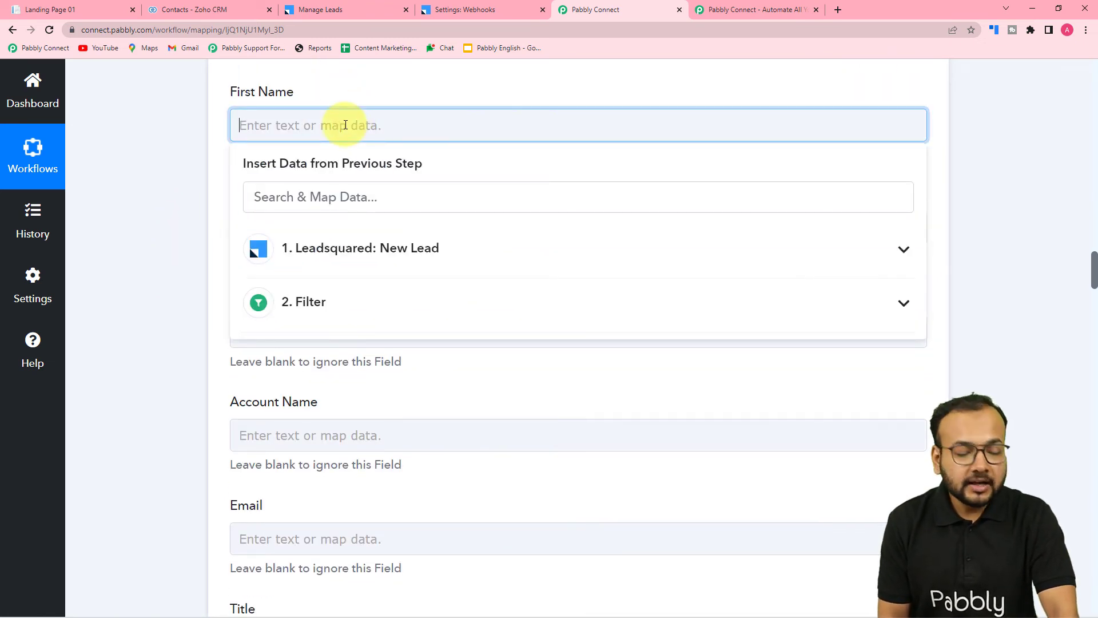
click(338, 250)
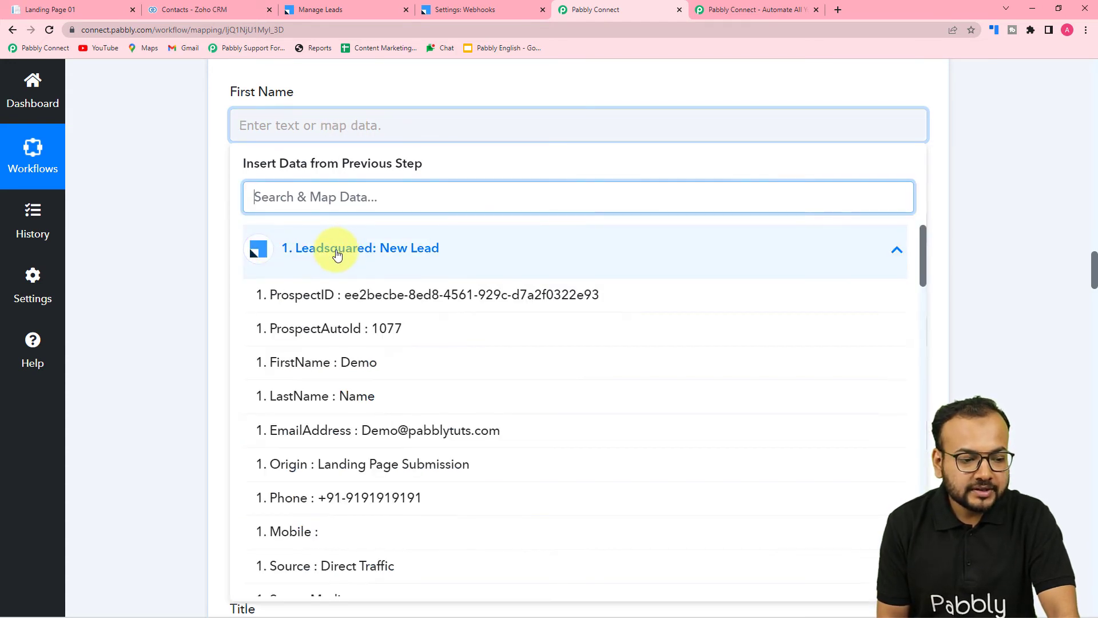
click(321, 376)
Map the contact's Last Name to LastName from the Leadsquared New Lead data.
scroll(189, 228, down, 3)
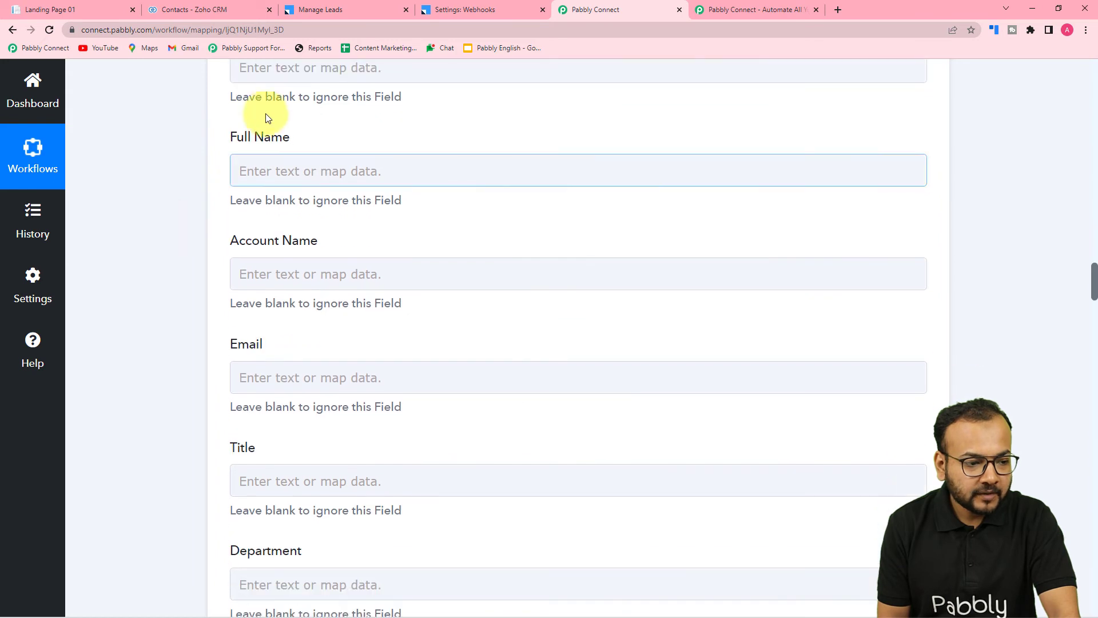
scroll(267, 96, up, 2)
click(282, 179)
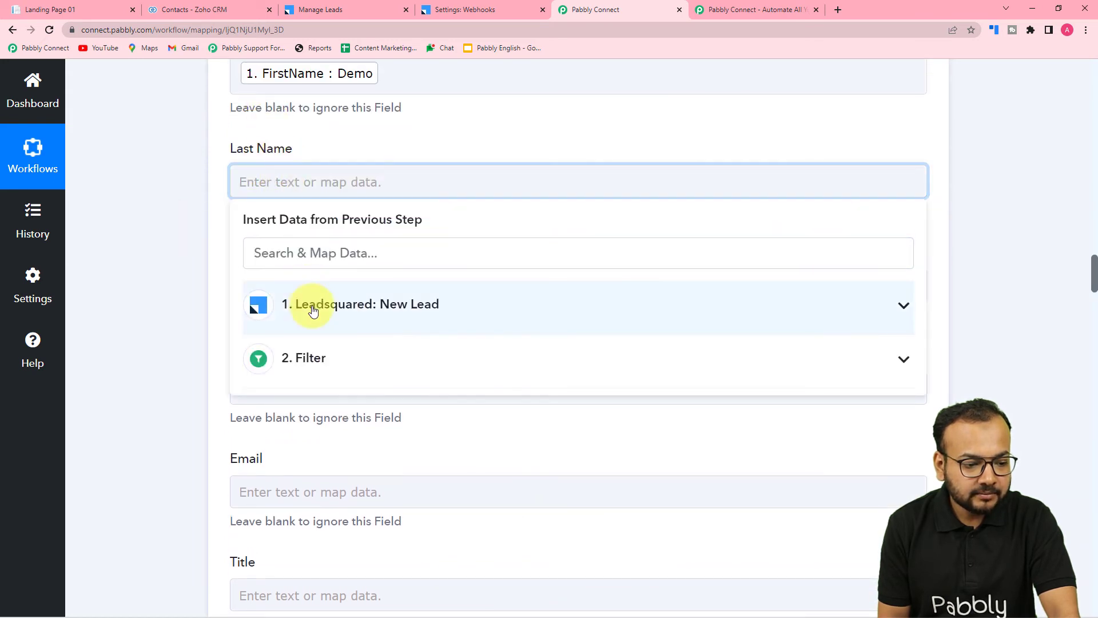
click(312, 305)
click(323, 457)
click(184, 317)
scroll(184, 317, down, 4)
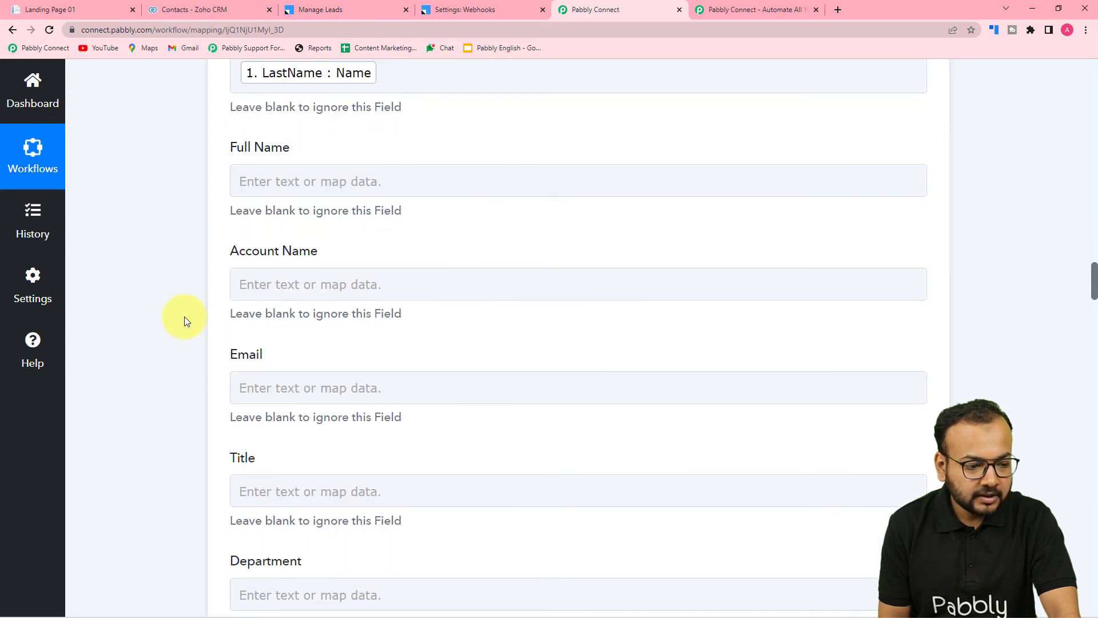
Map the contact's Full Name to FirstName followed by LastName from the Leadsquared New Lead data.
scroll(185, 317, up, 3)
click(273, 239)
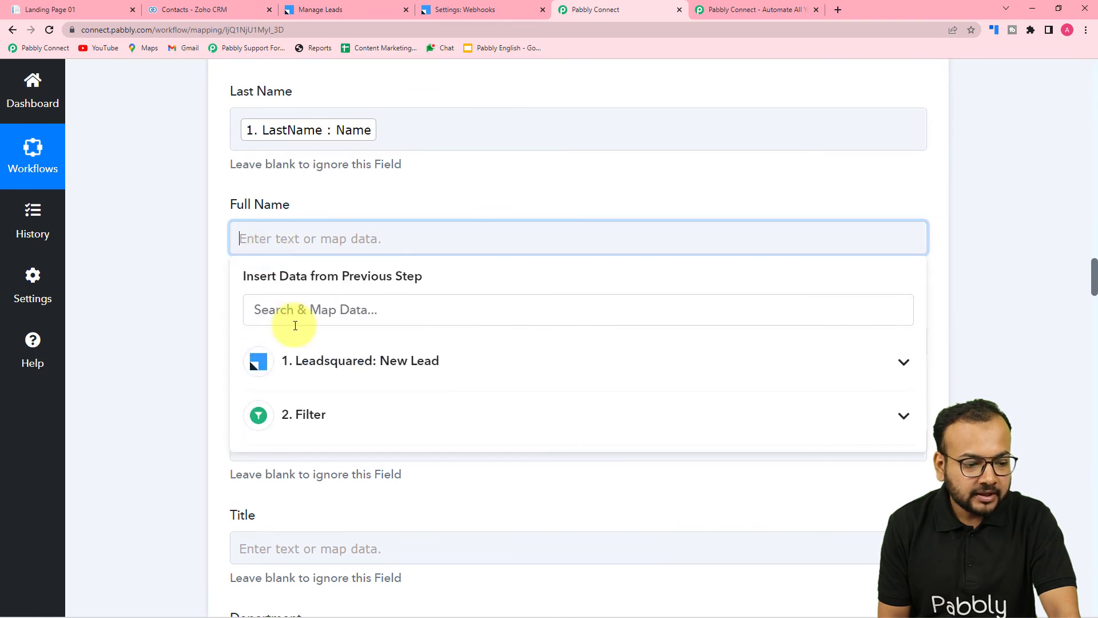
click(296, 362)
click(335, 482)
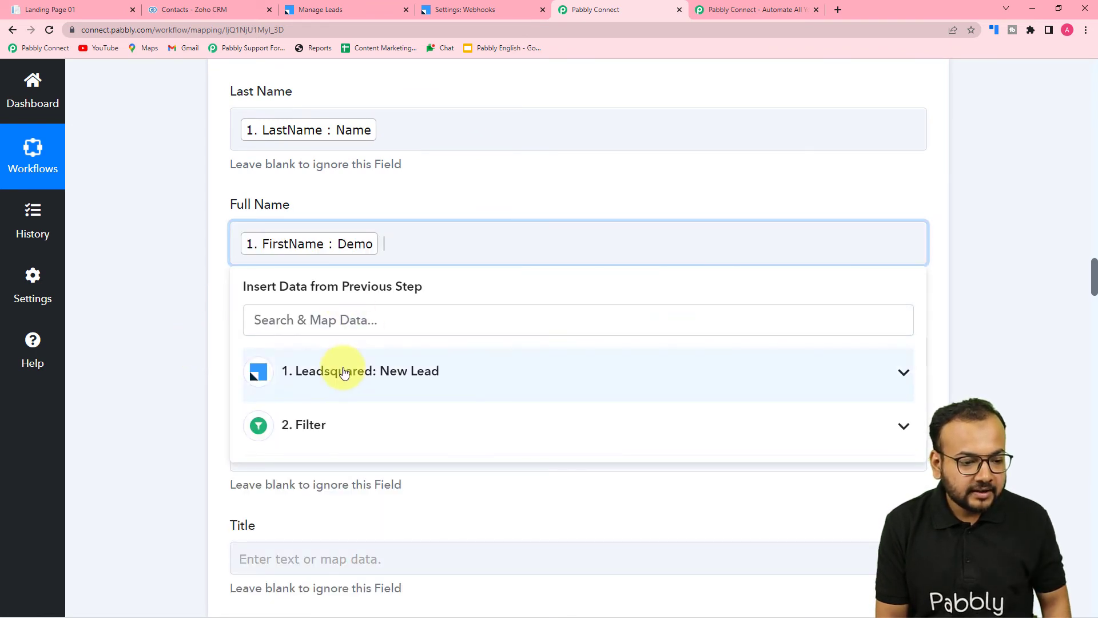
click(343, 373)
click(287, 517)
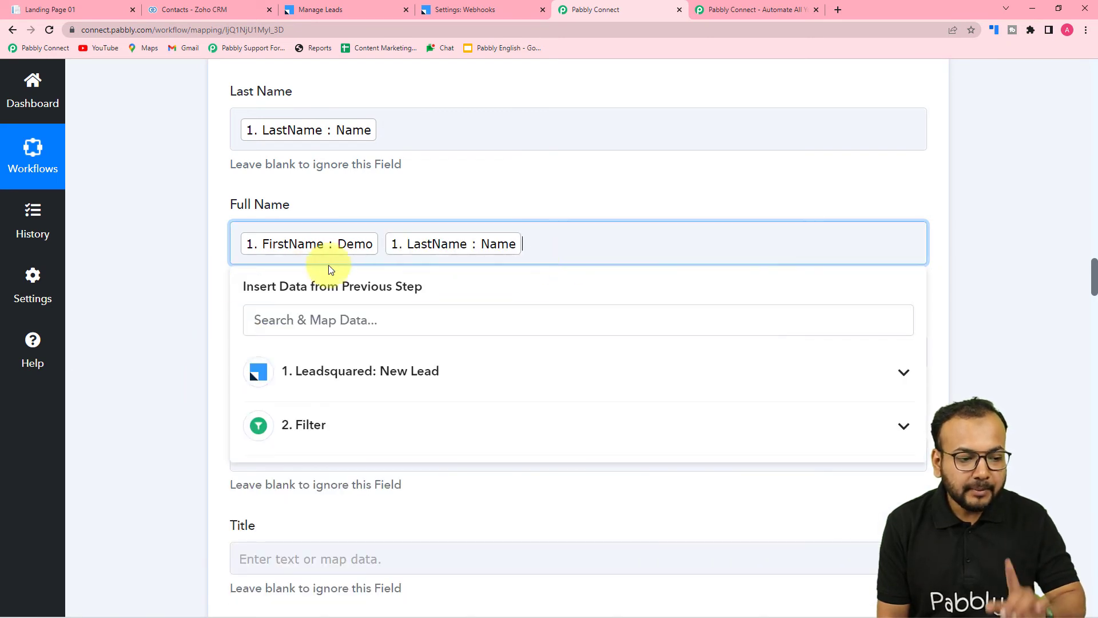
click(152, 246)
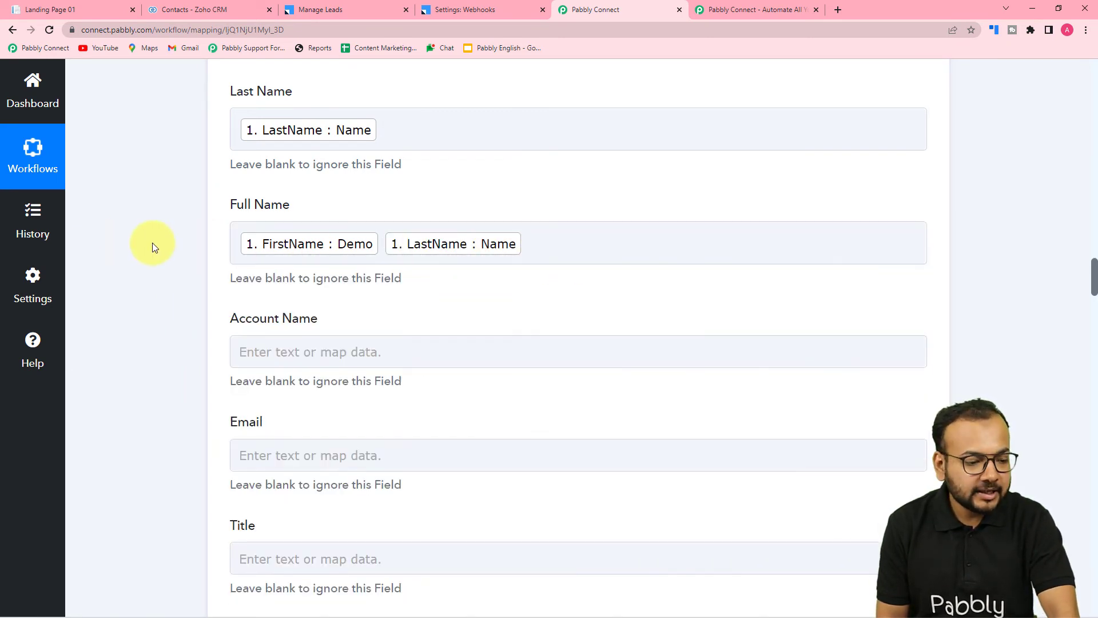
Map the contact's Email to EmailAddress from the Leadsquared New Lead data.
scroll(152, 243, down, 5)
click(336, 171)
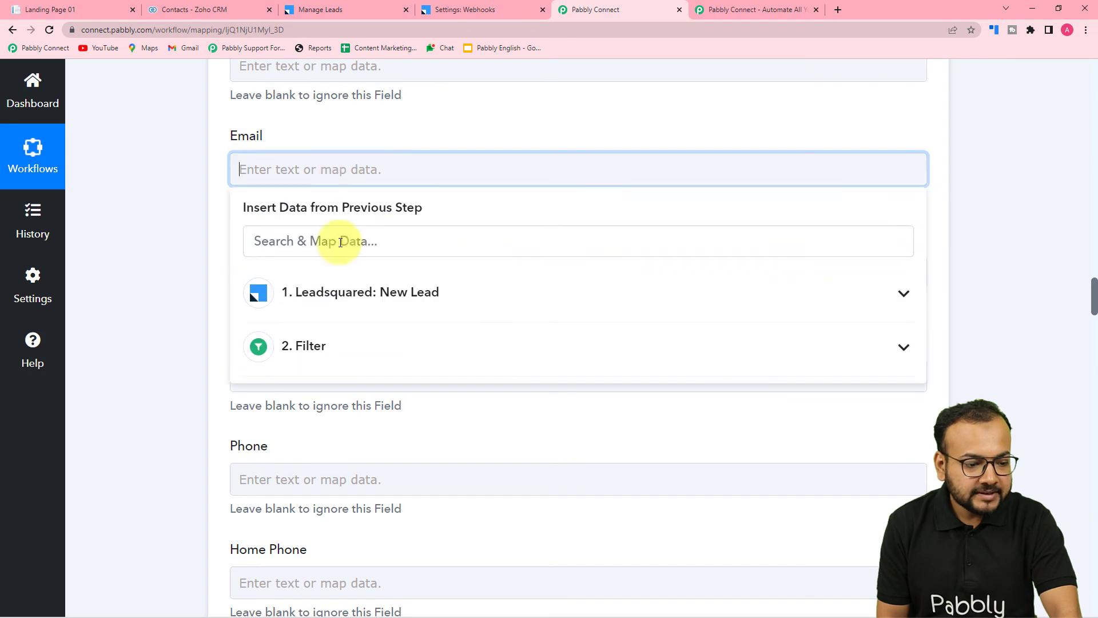
click(331, 292)
click(368, 470)
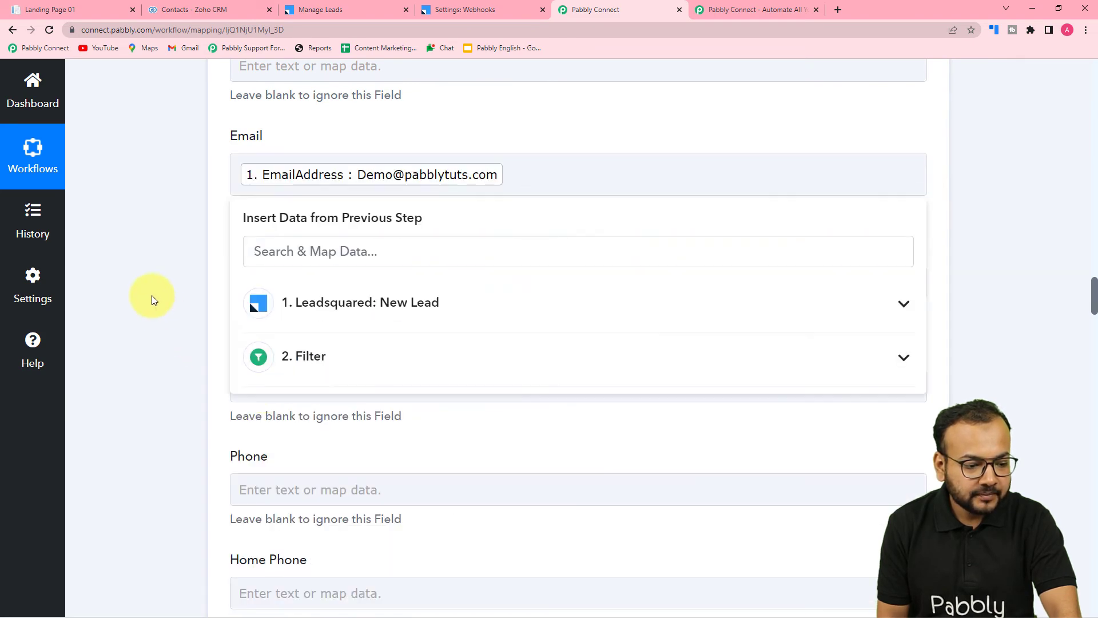
click(153, 295)
Map the contact's Created Time to FirstLandingPageSubmissionDate from the Leadsquared New Lead data.
scroll(152, 295, down, 3)
scroll(325, 274, up, 7)
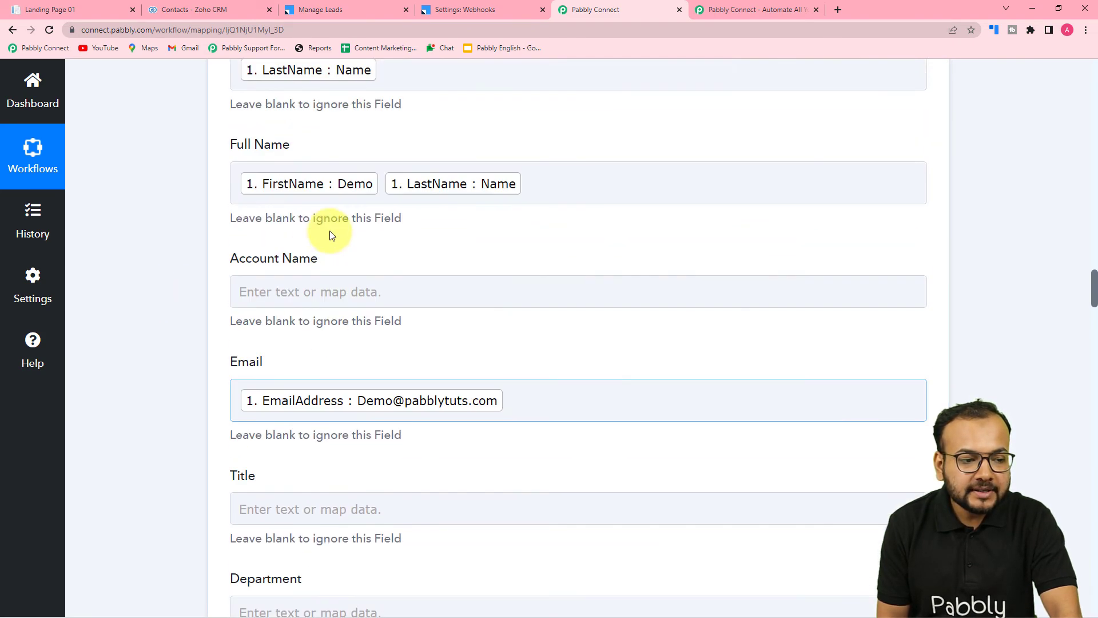
scroll(331, 234, up, 4)
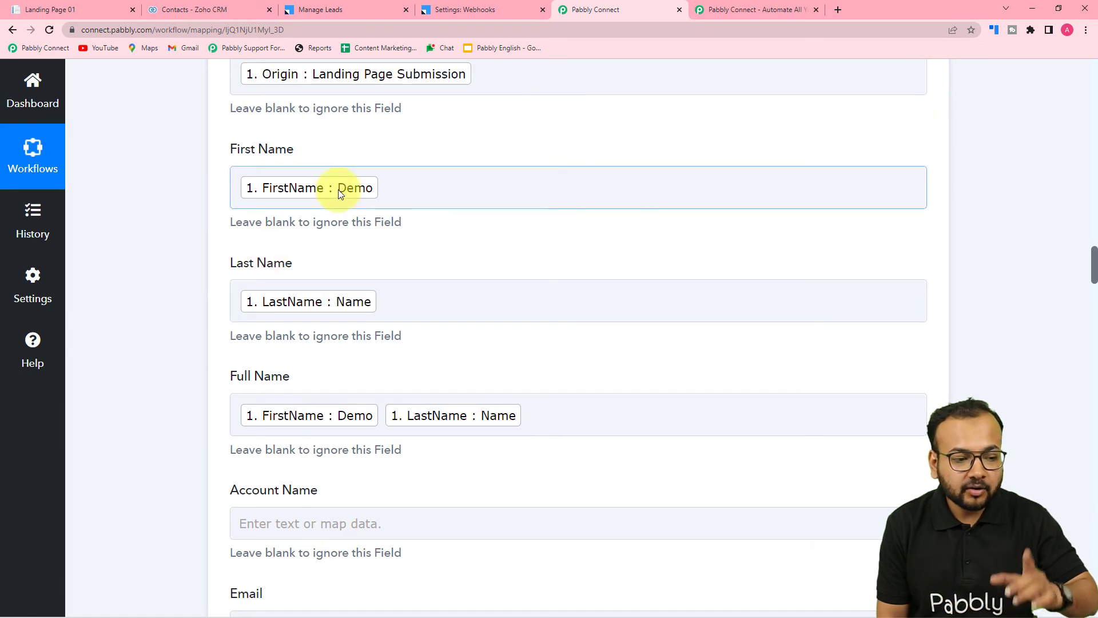
scroll(207, 330, down, 10)
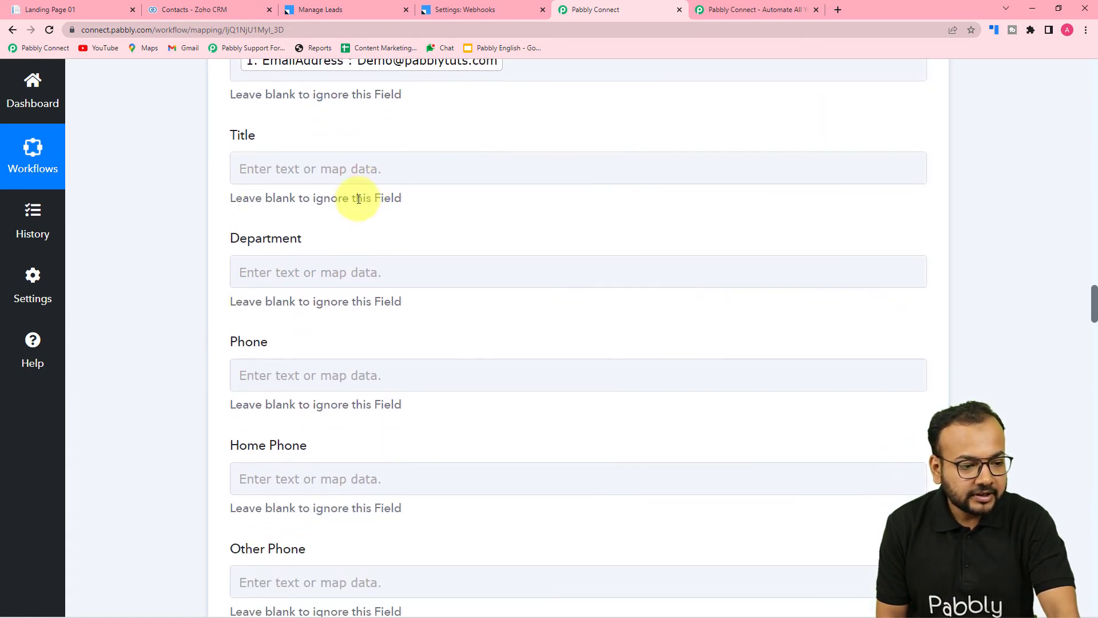
scroll(335, 221, down, 5)
scroll(322, 218, down, 12)
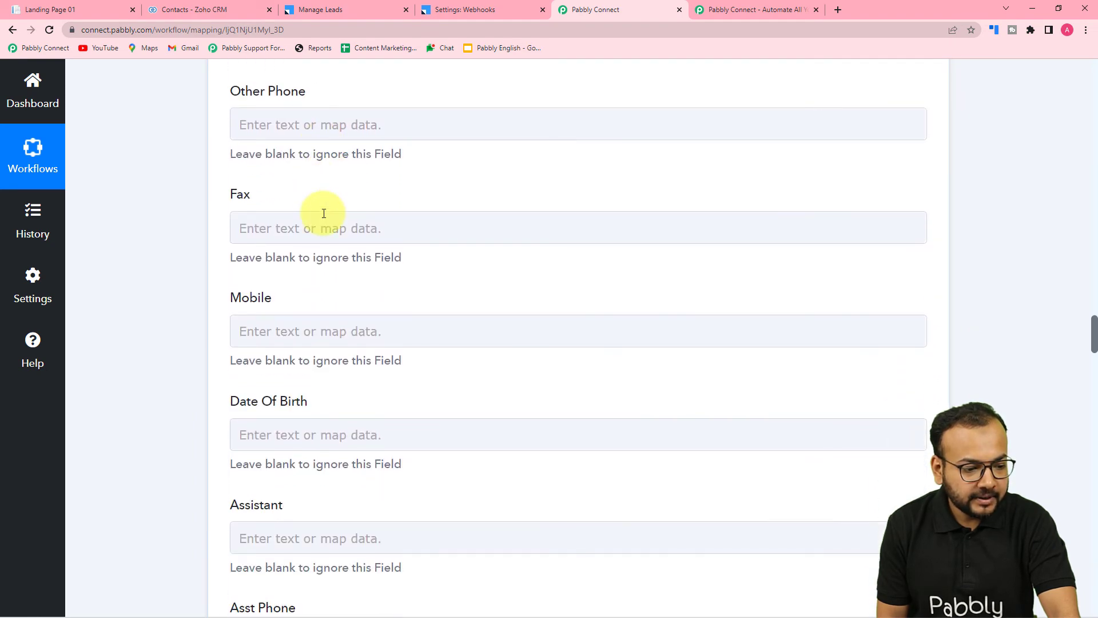
scroll(323, 218, down, 7)
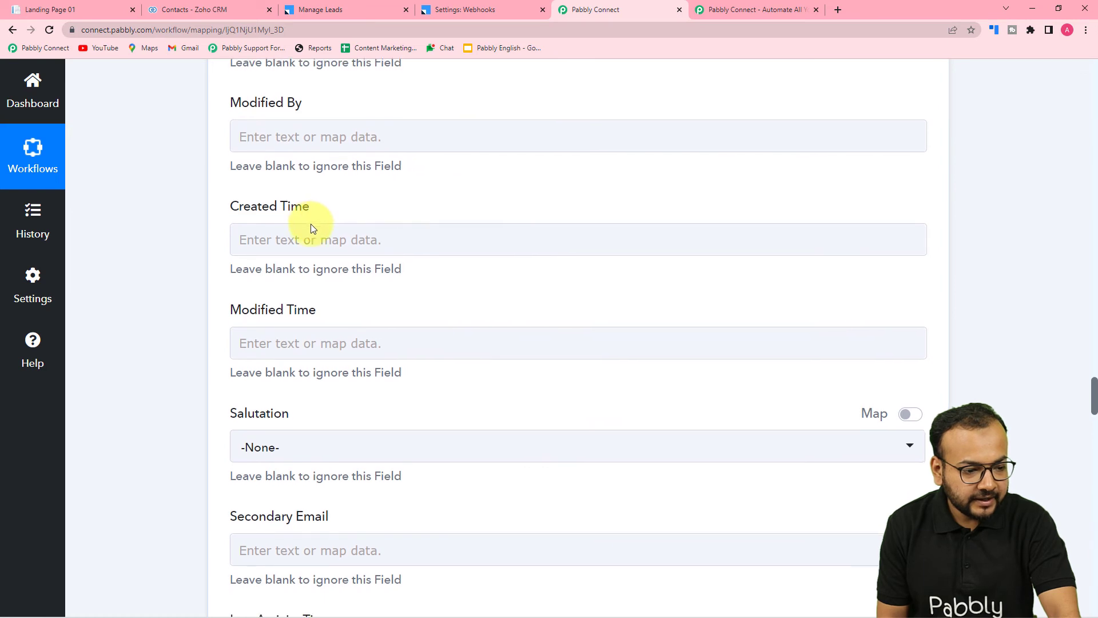
scroll(311, 224, down, 2)
click(363, 128)
click(370, 241)
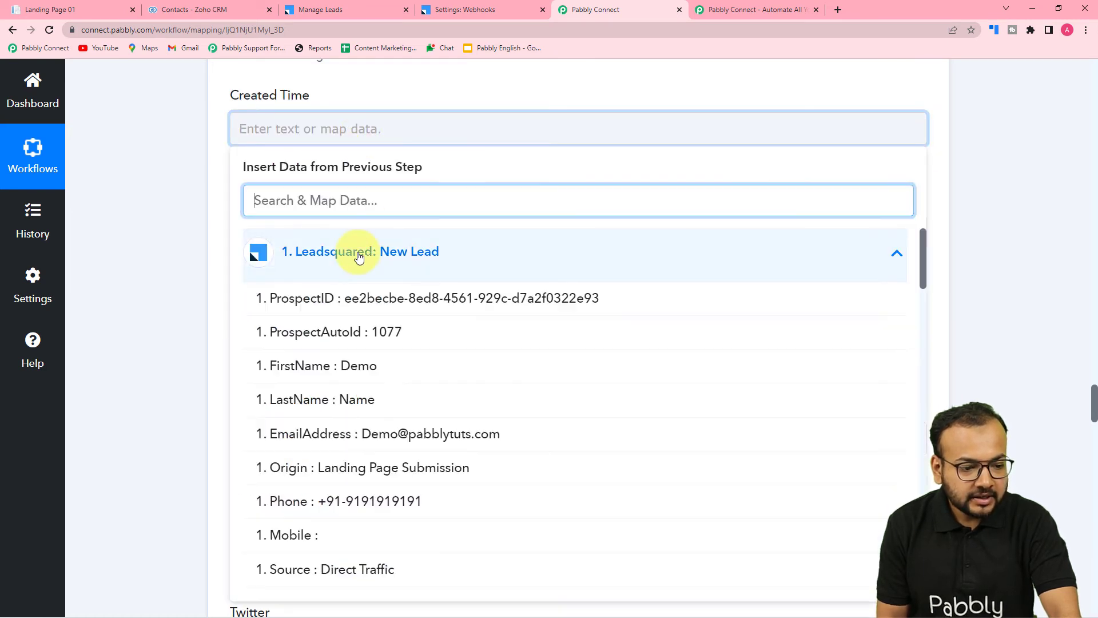
scroll(375, 371, down, 6)
scroll(375, 376, down, 5)
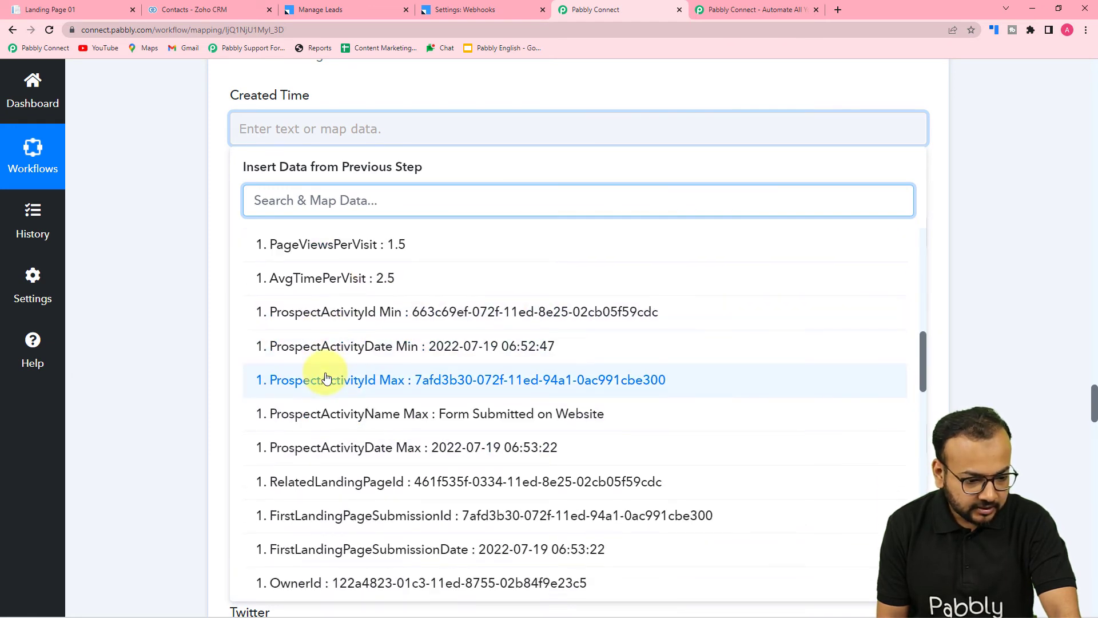
scroll(326, 385, down, 1)
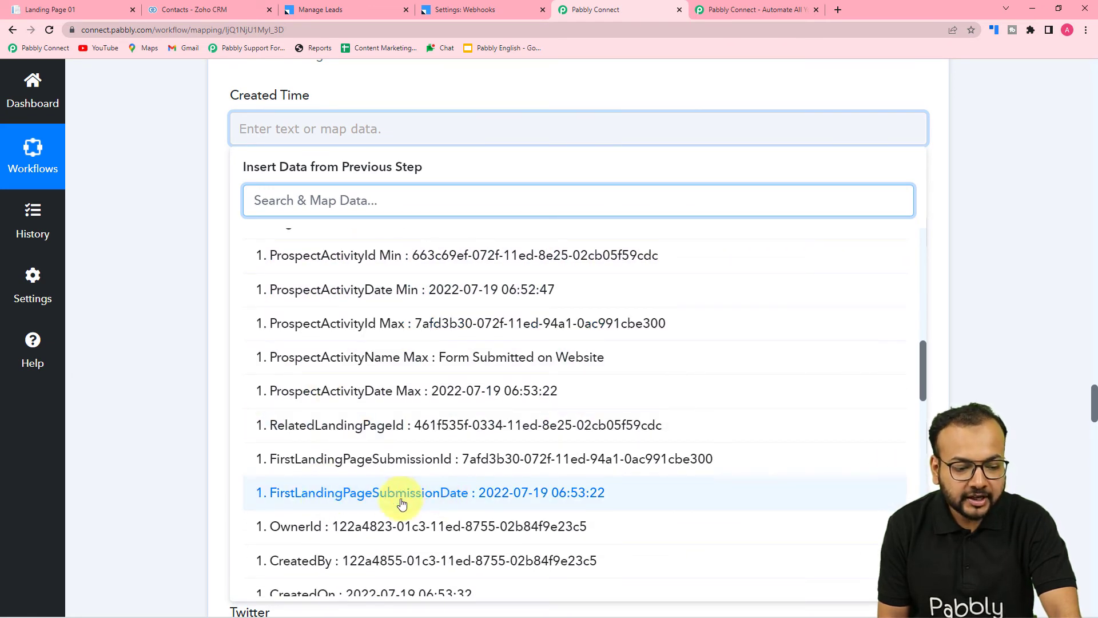
click(459, 501)
click(197, 301)
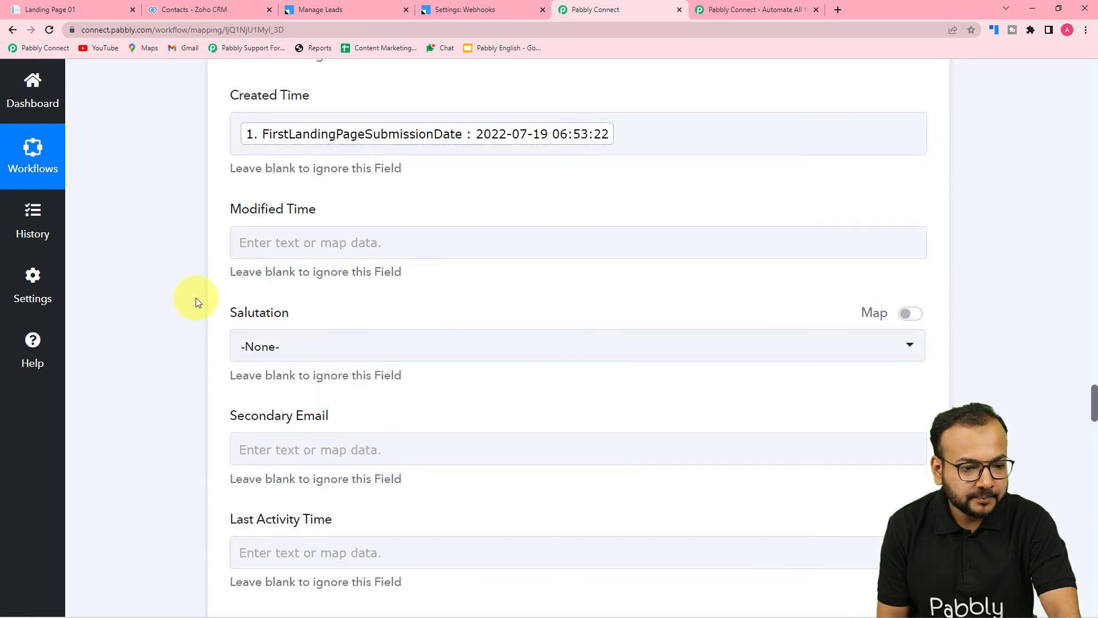
Leave the remaining fields blank, check the existing Zoho CRM contacts, and save the Insert Record action with a test request.
scroll(198, 300, down, 4)
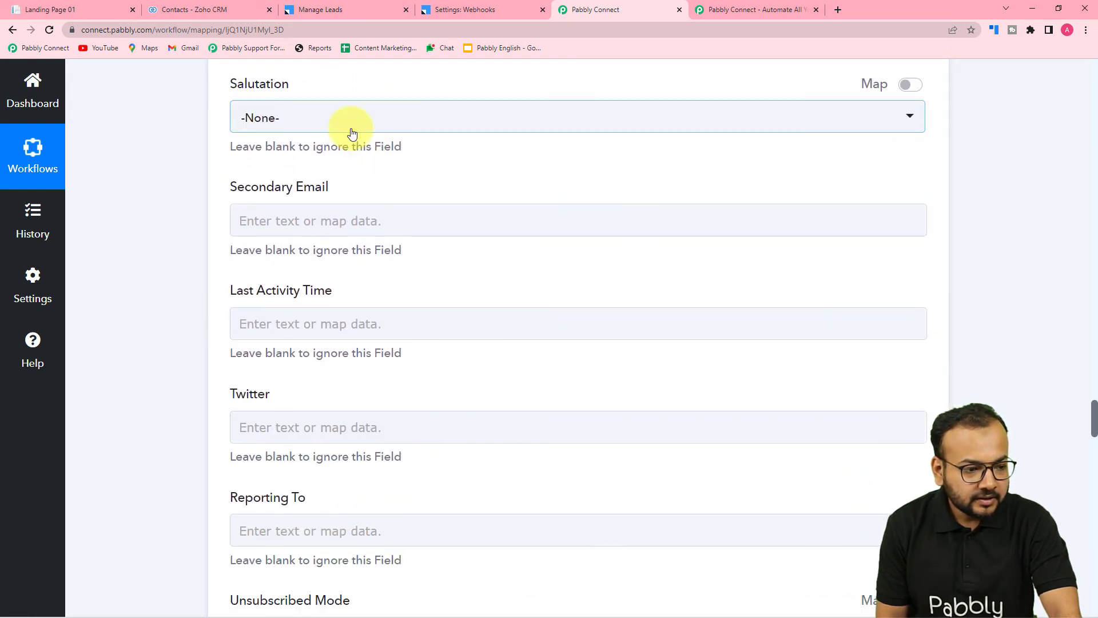
scroll(154, 169, down, 1)
scroll(169, 200, down, 8)
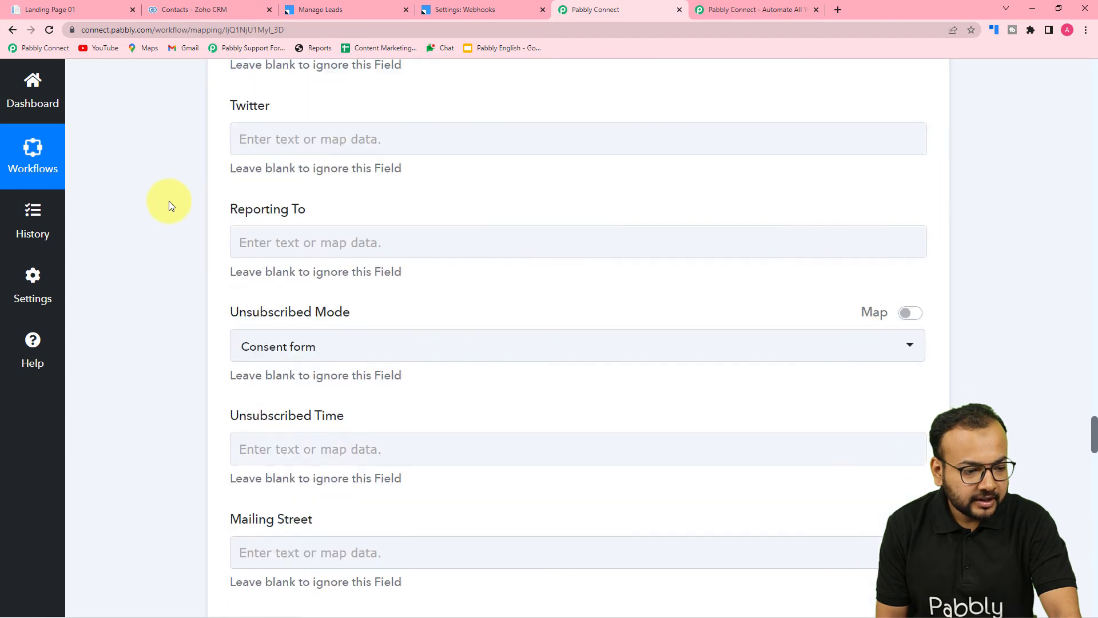
scroll(239, 240, down, 10)
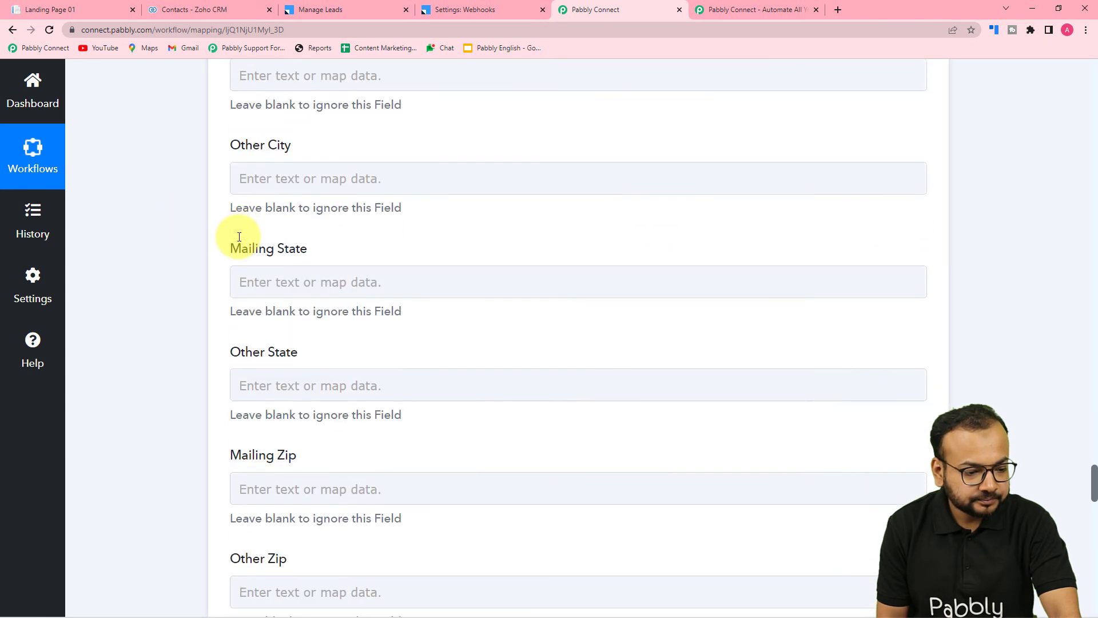
scroll(239, 236, down, 10)
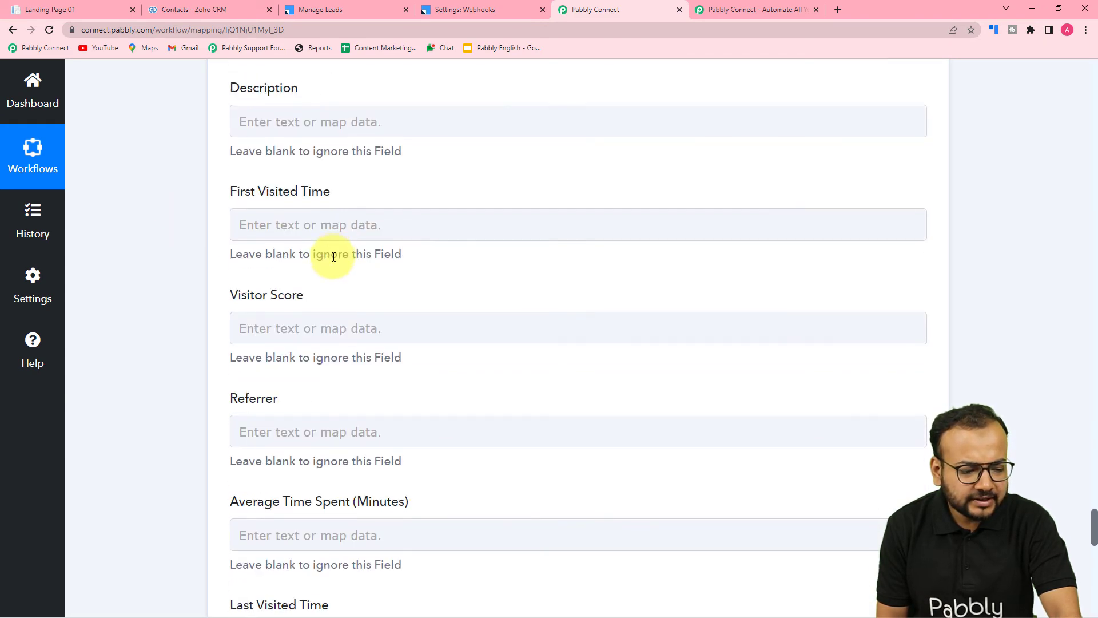
scroll(333, 256, down, 3)
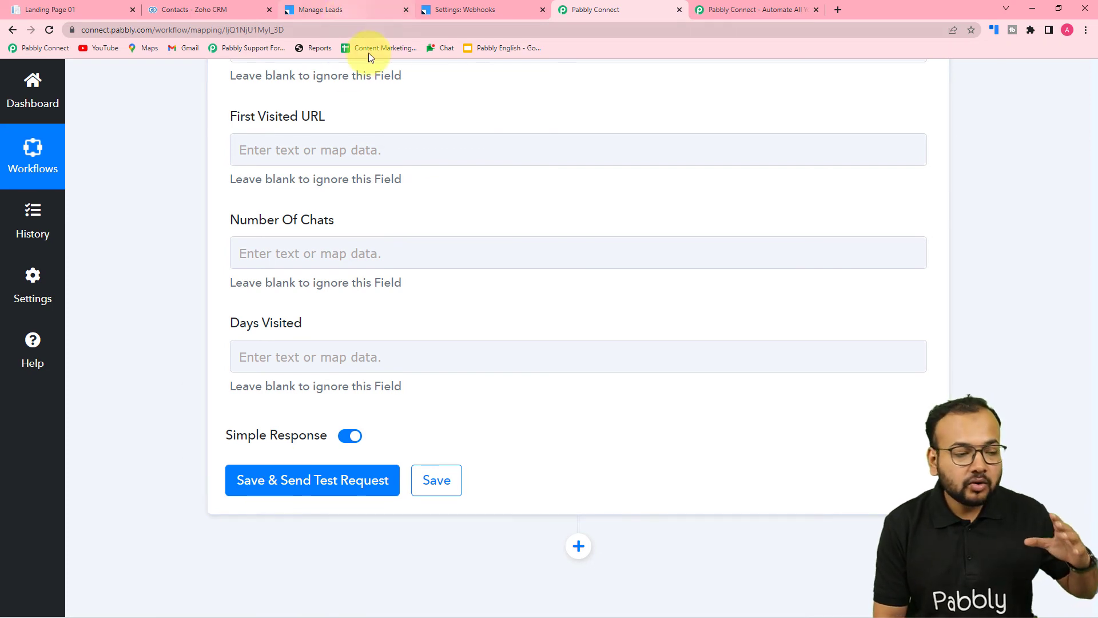
click(228, 9)
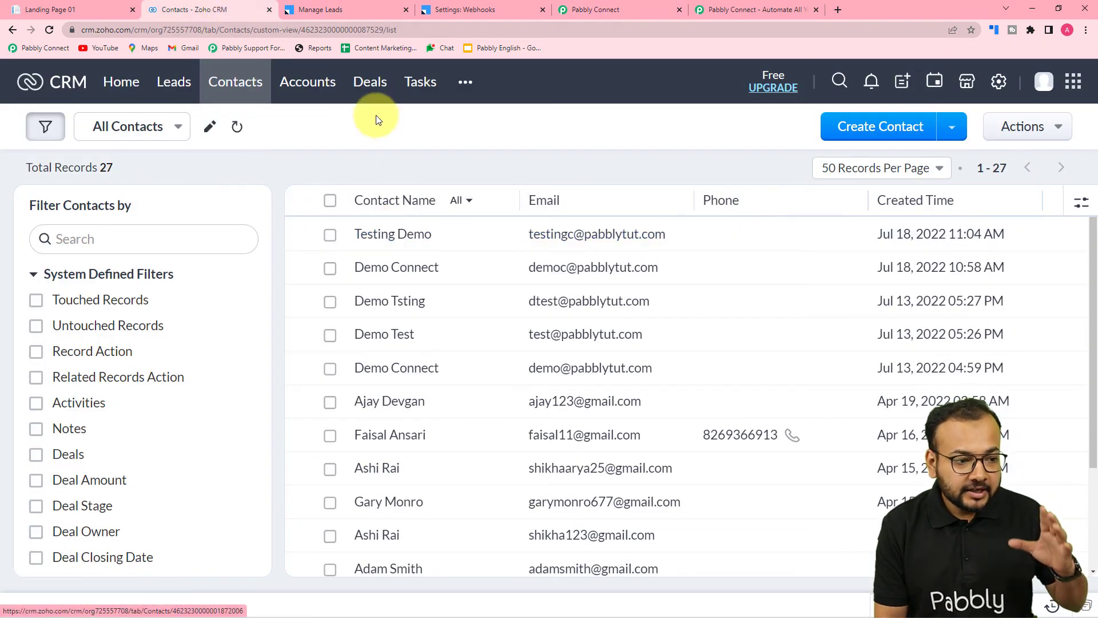
click(592, 6)
click(289, 482)
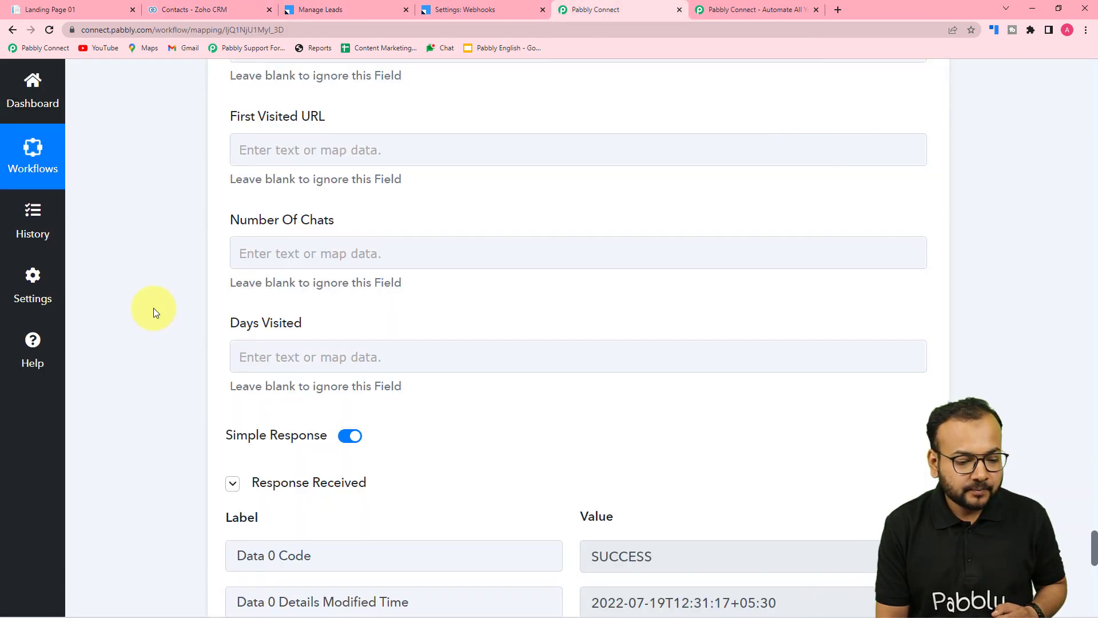
scroll(153, 307, down, 7)
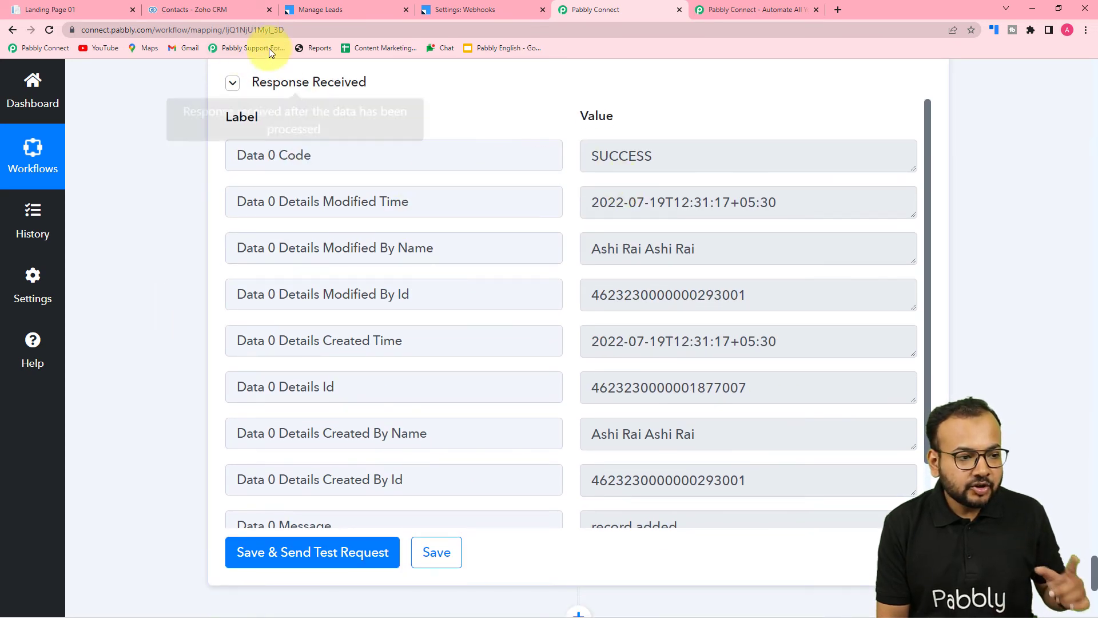
Switch to Zoho CRM, reload the Contacts list and open the newest contact to check its mapped details.
click(233, 8)
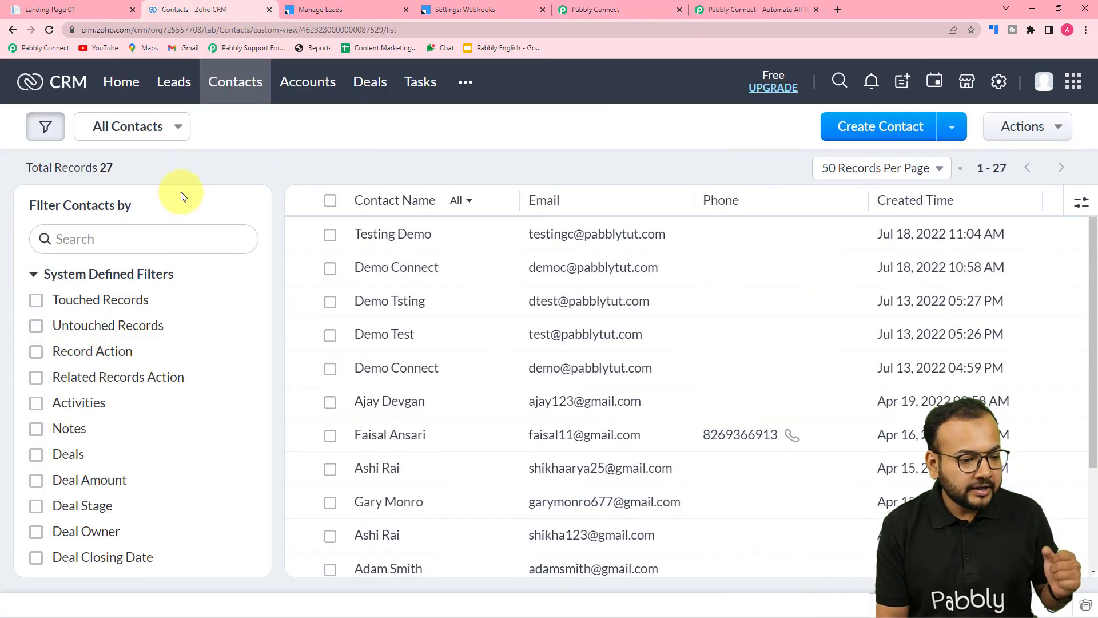
click(47, 31)
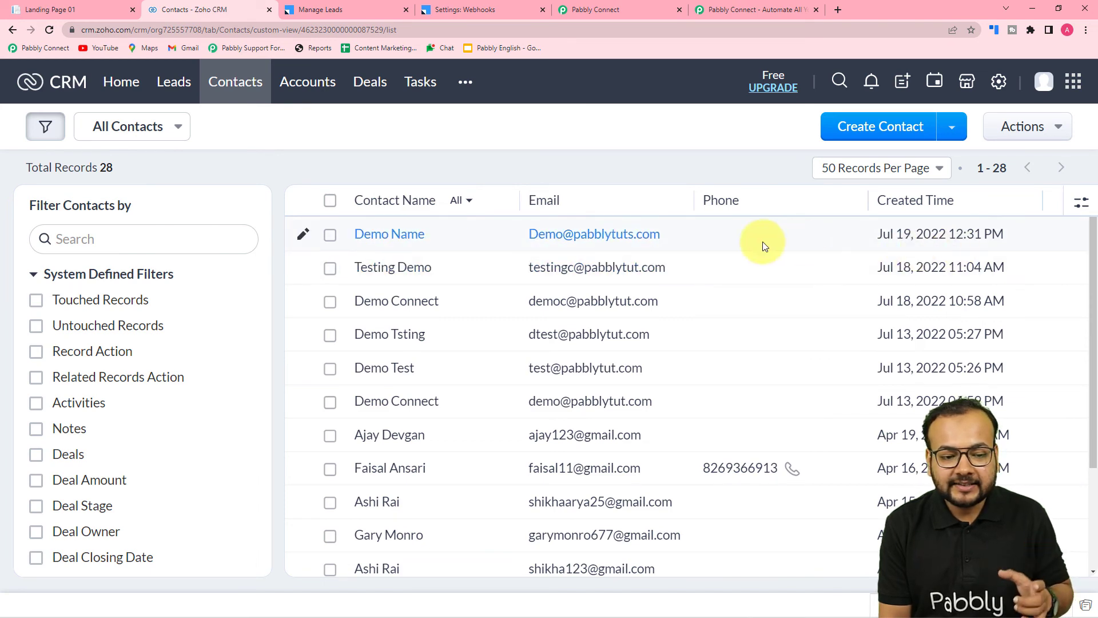
click(413, 237)
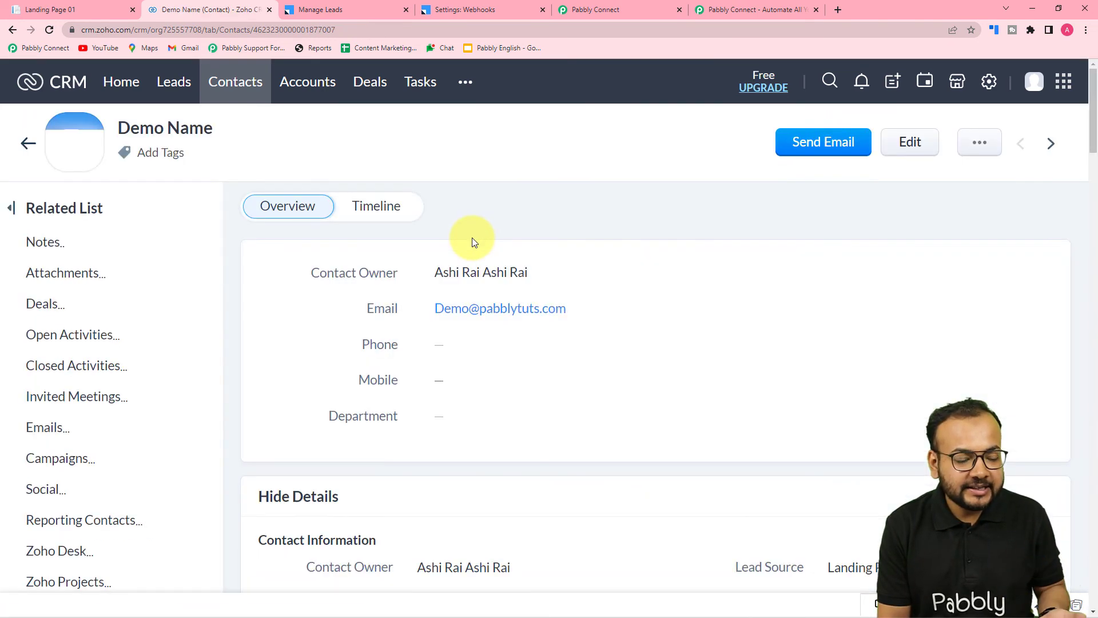
scroll(472, 238, down, 3)
scroll(480, 280, down, 2)
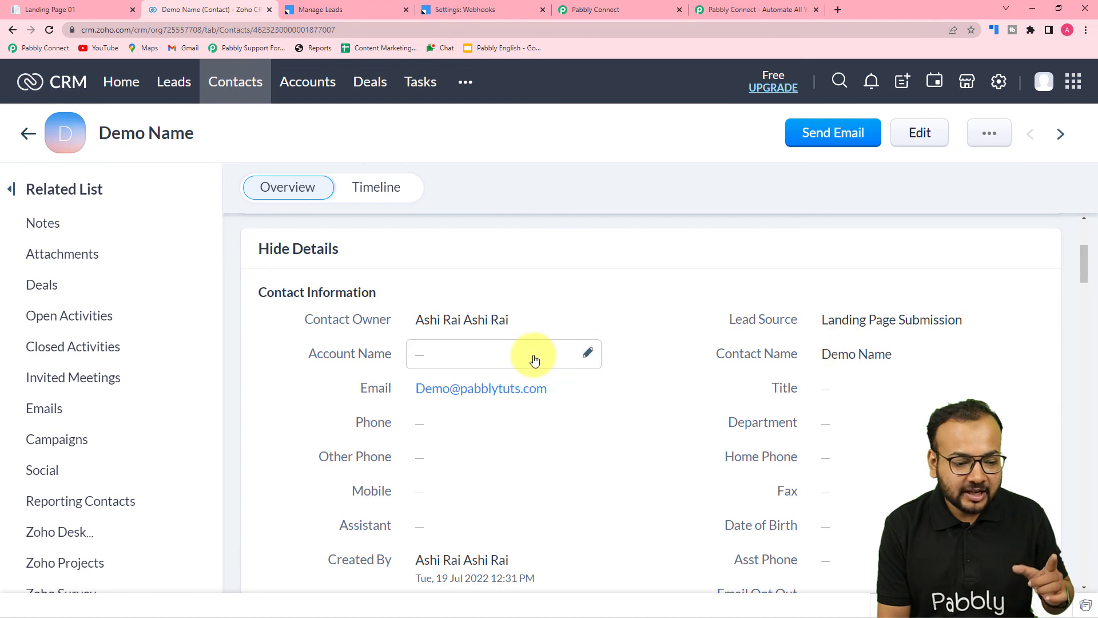
scroll(534, 358, down, 6)
scroll(635, 378, down, 8)
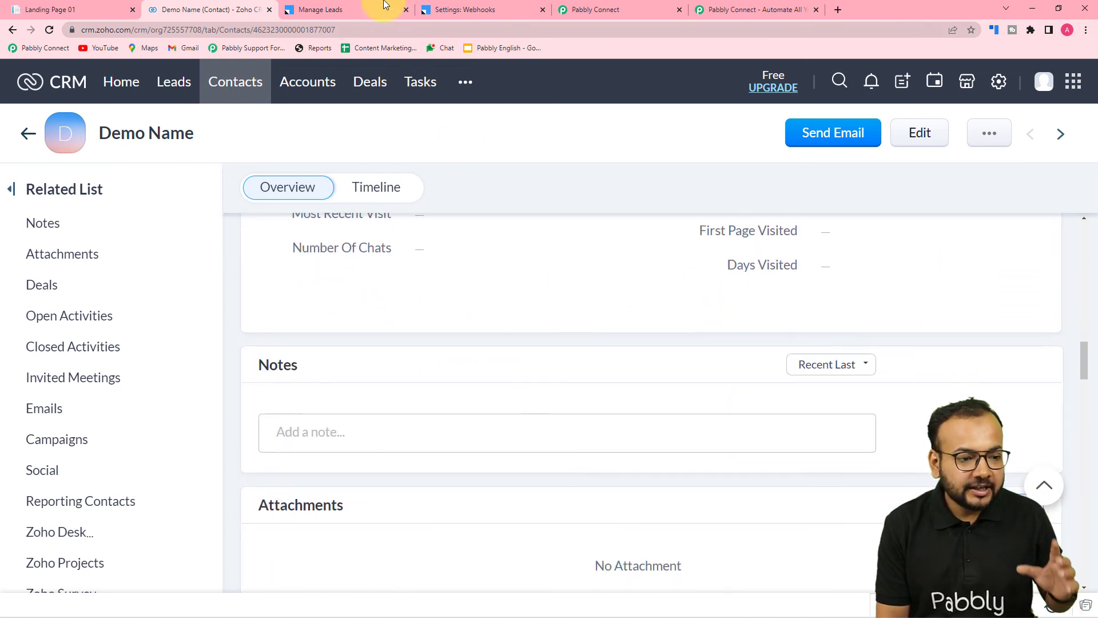
scroll(576, 252, up, 4)
scroll(576, 253, up, 15)
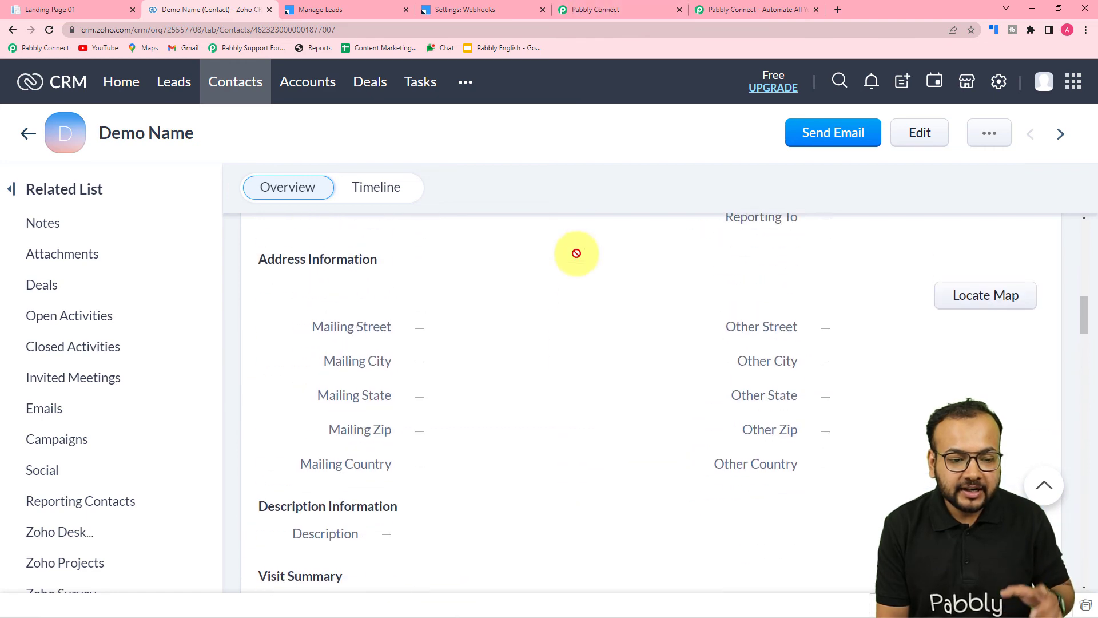
Return to Pabbly Connect and collapse the Zoho CRM Insert Record and Filter by Pabbly actions.
click(586, 9)
scroll(462, 283, up, 15)
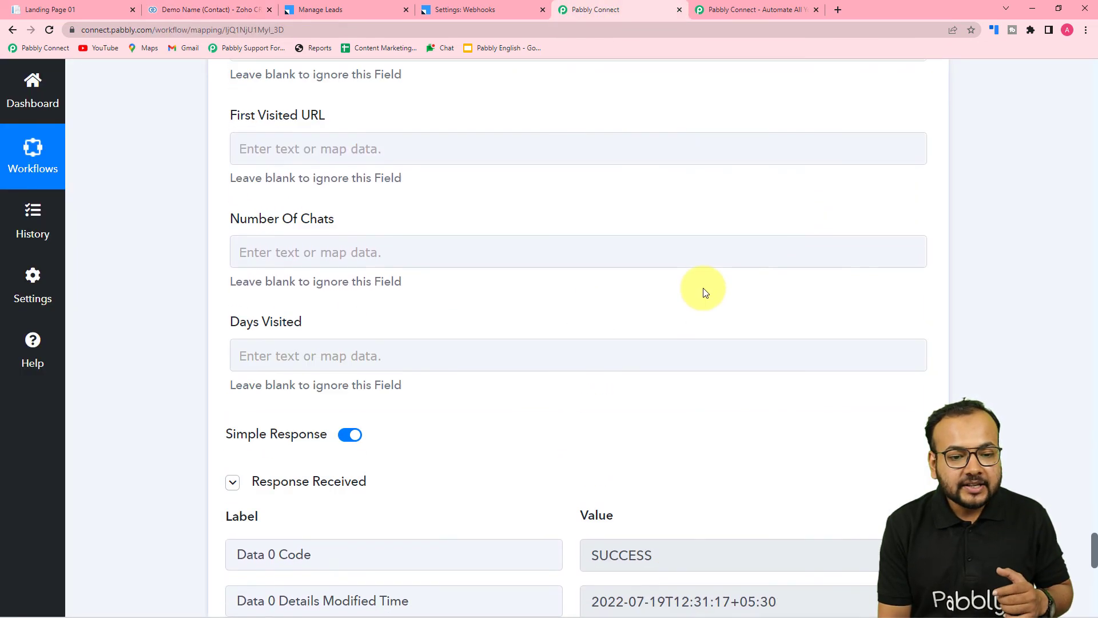
scroll(936, 238, up, 15)
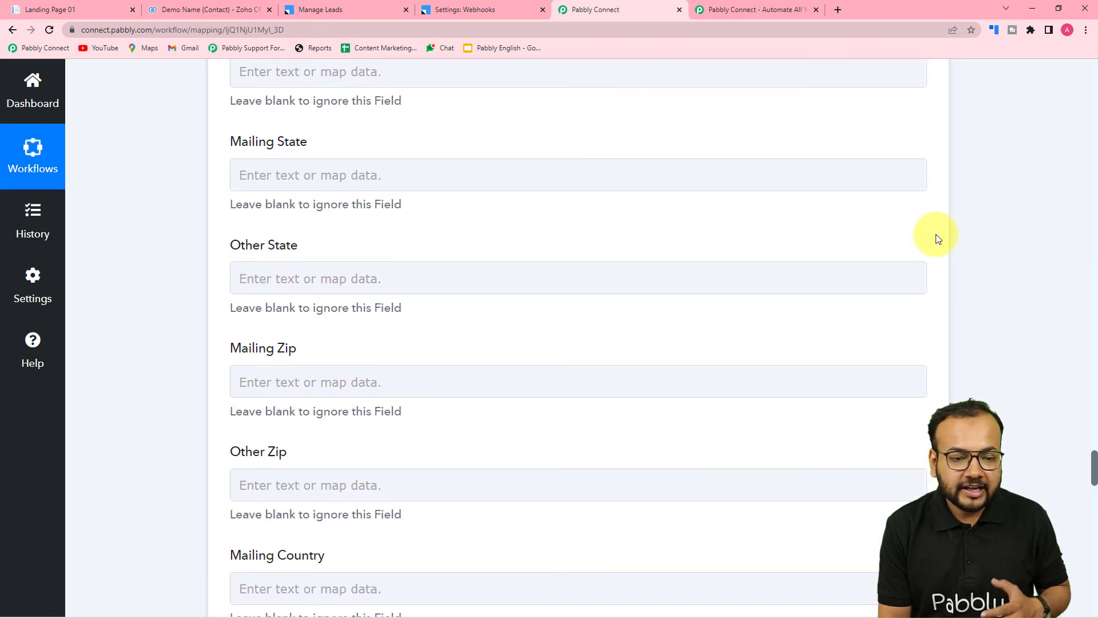
scroll(936, 238, up, 15)
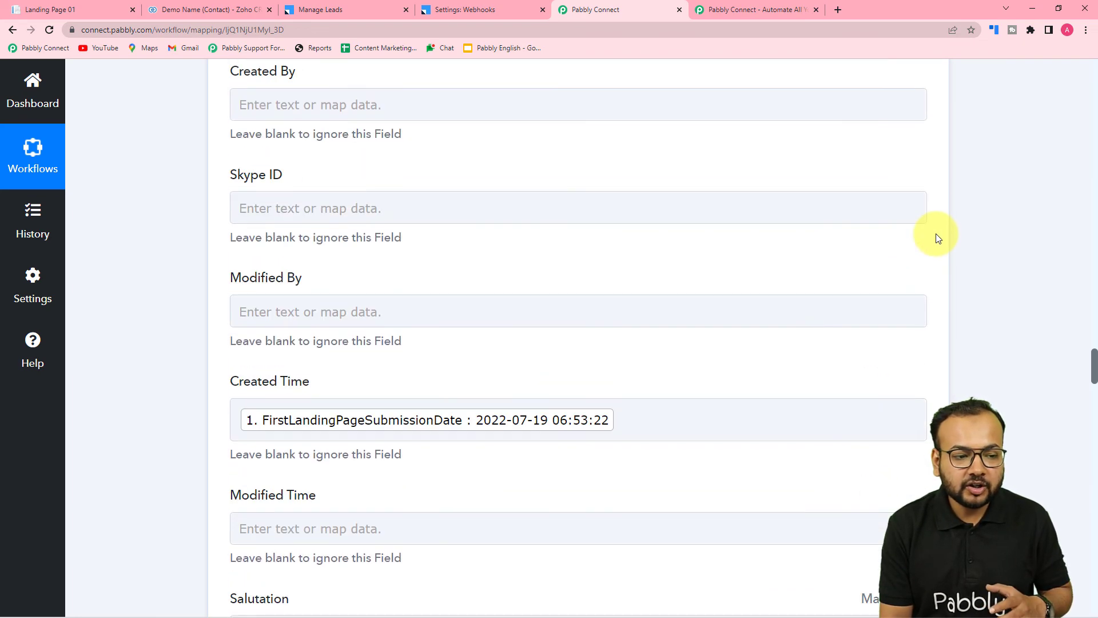
scroll(938, 238, up, 15)
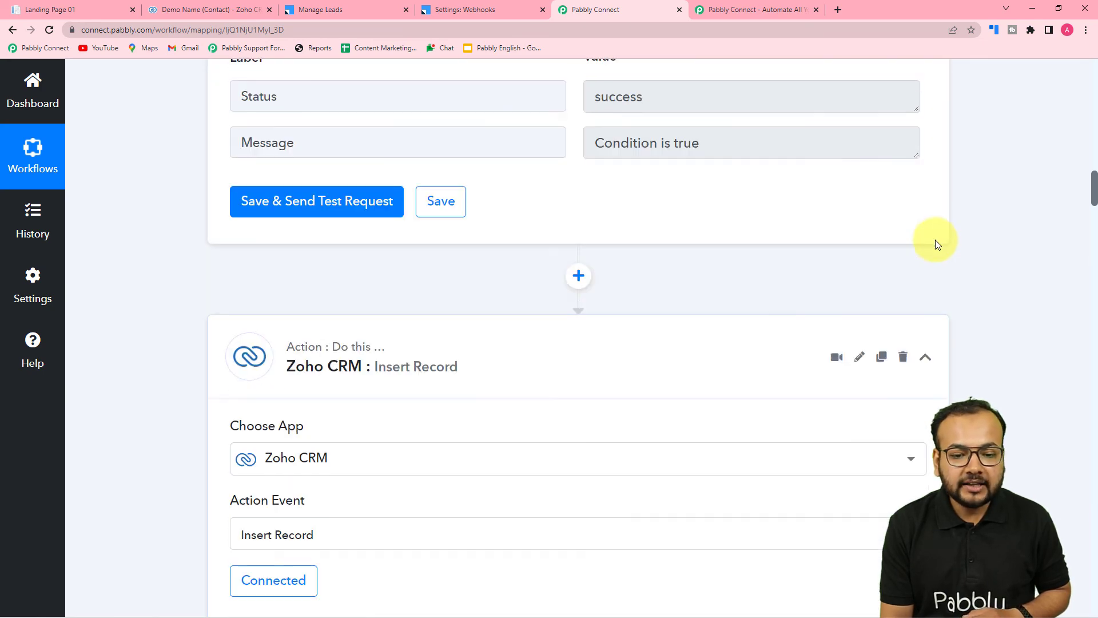
click(927, 360)
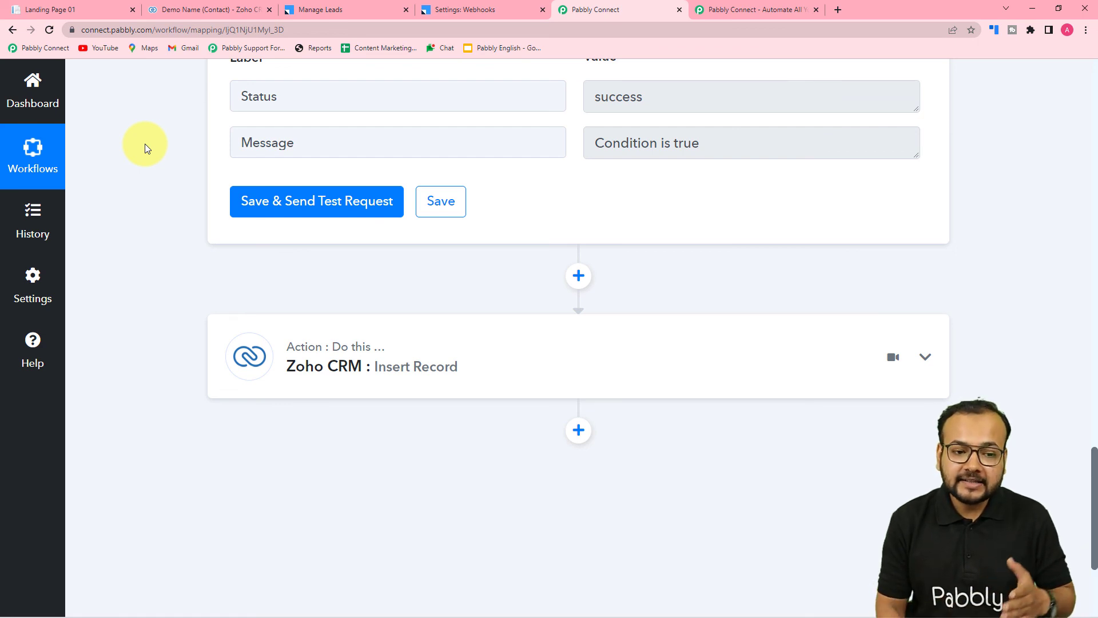
scroll(146, 149, up, 6)
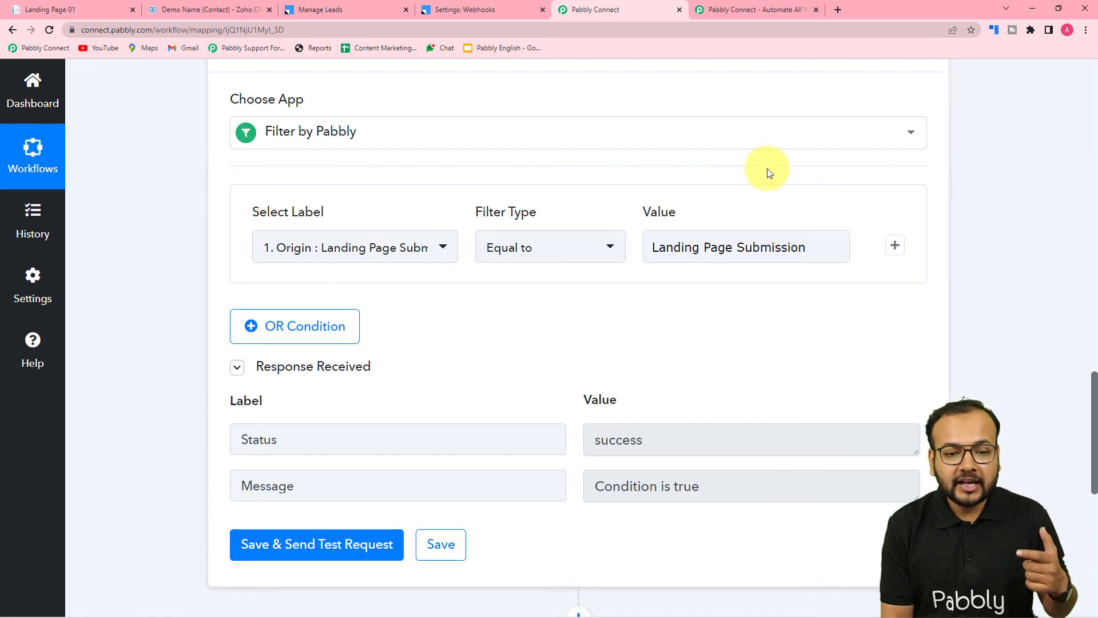
scroll(769, 172, up, 4)
click(926, 259)
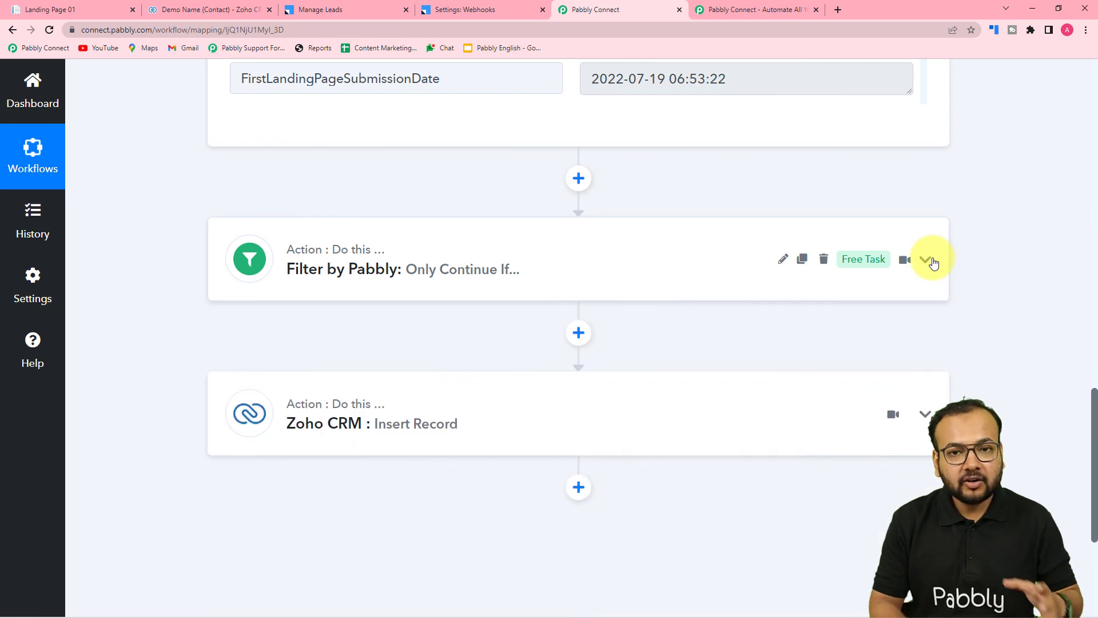